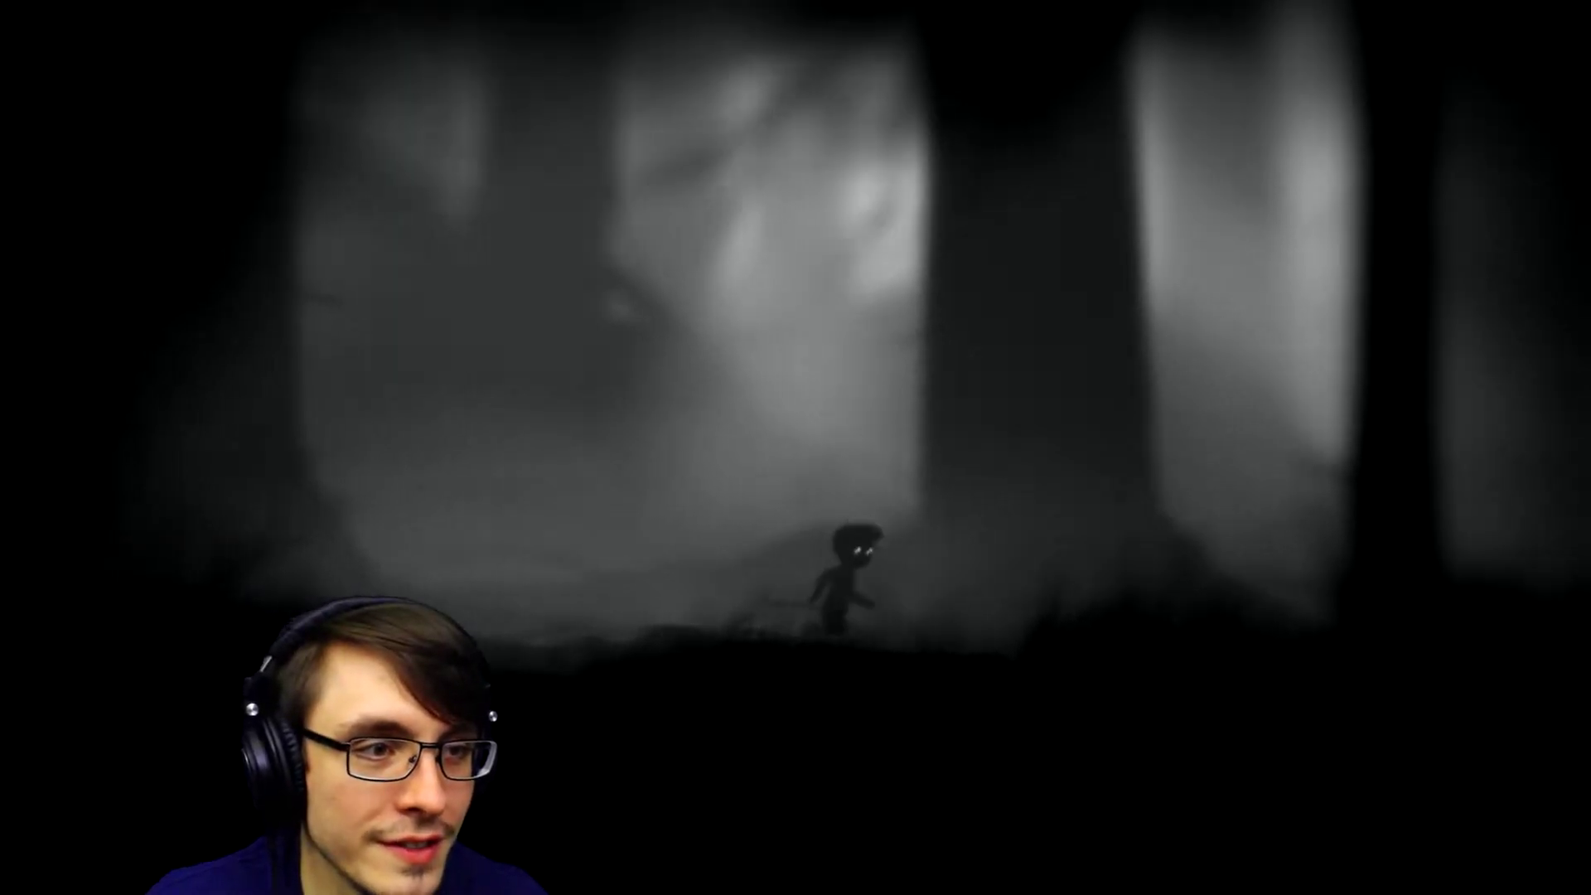
key(Left)
key(Right)
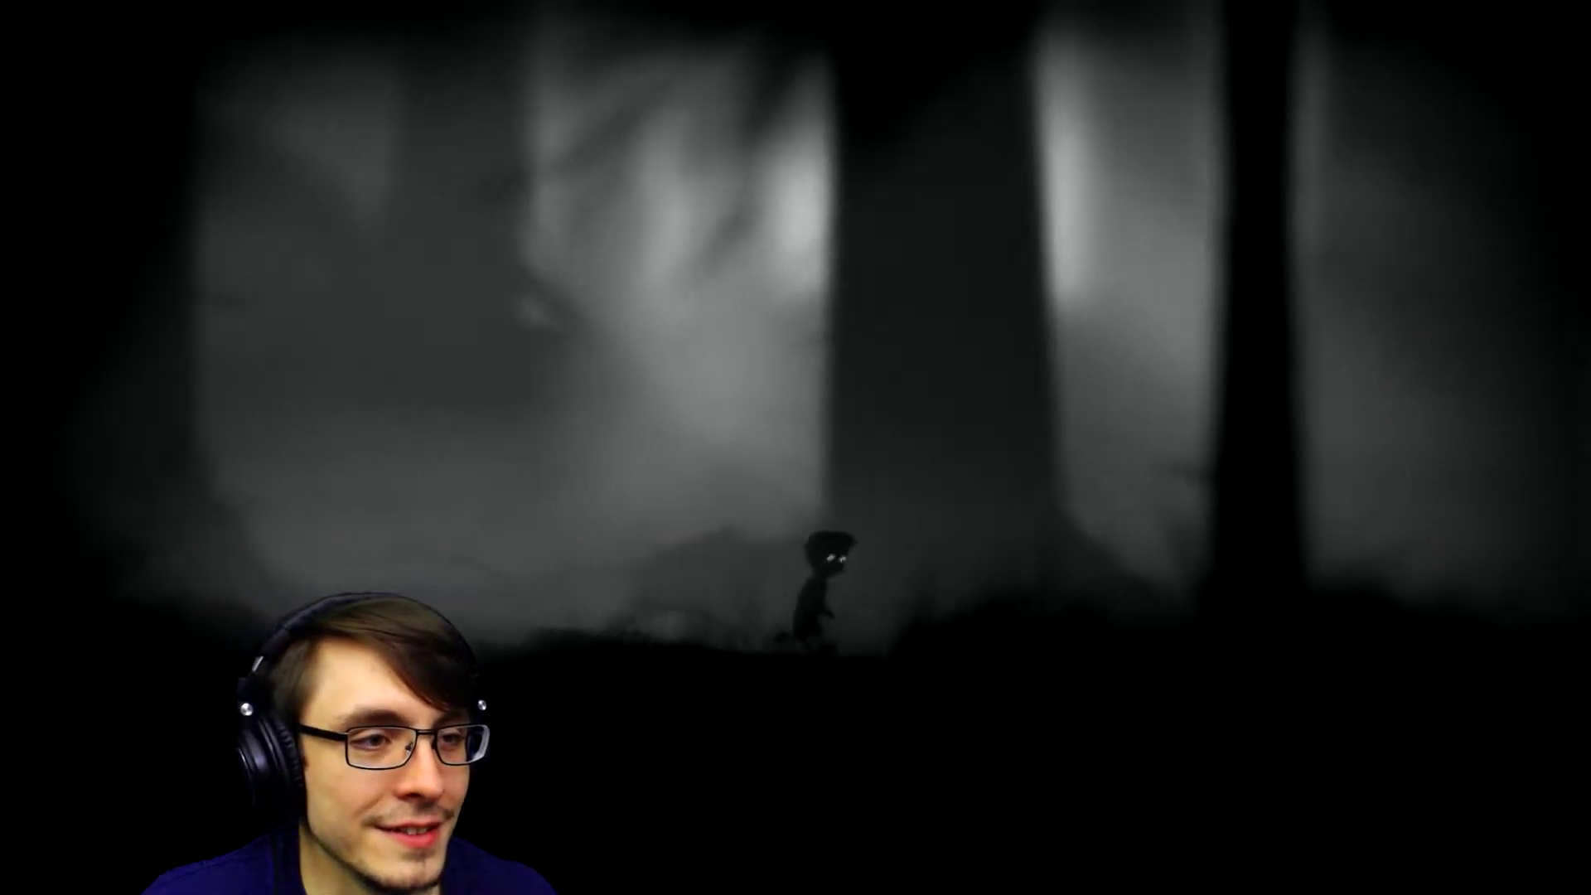
key(Right)
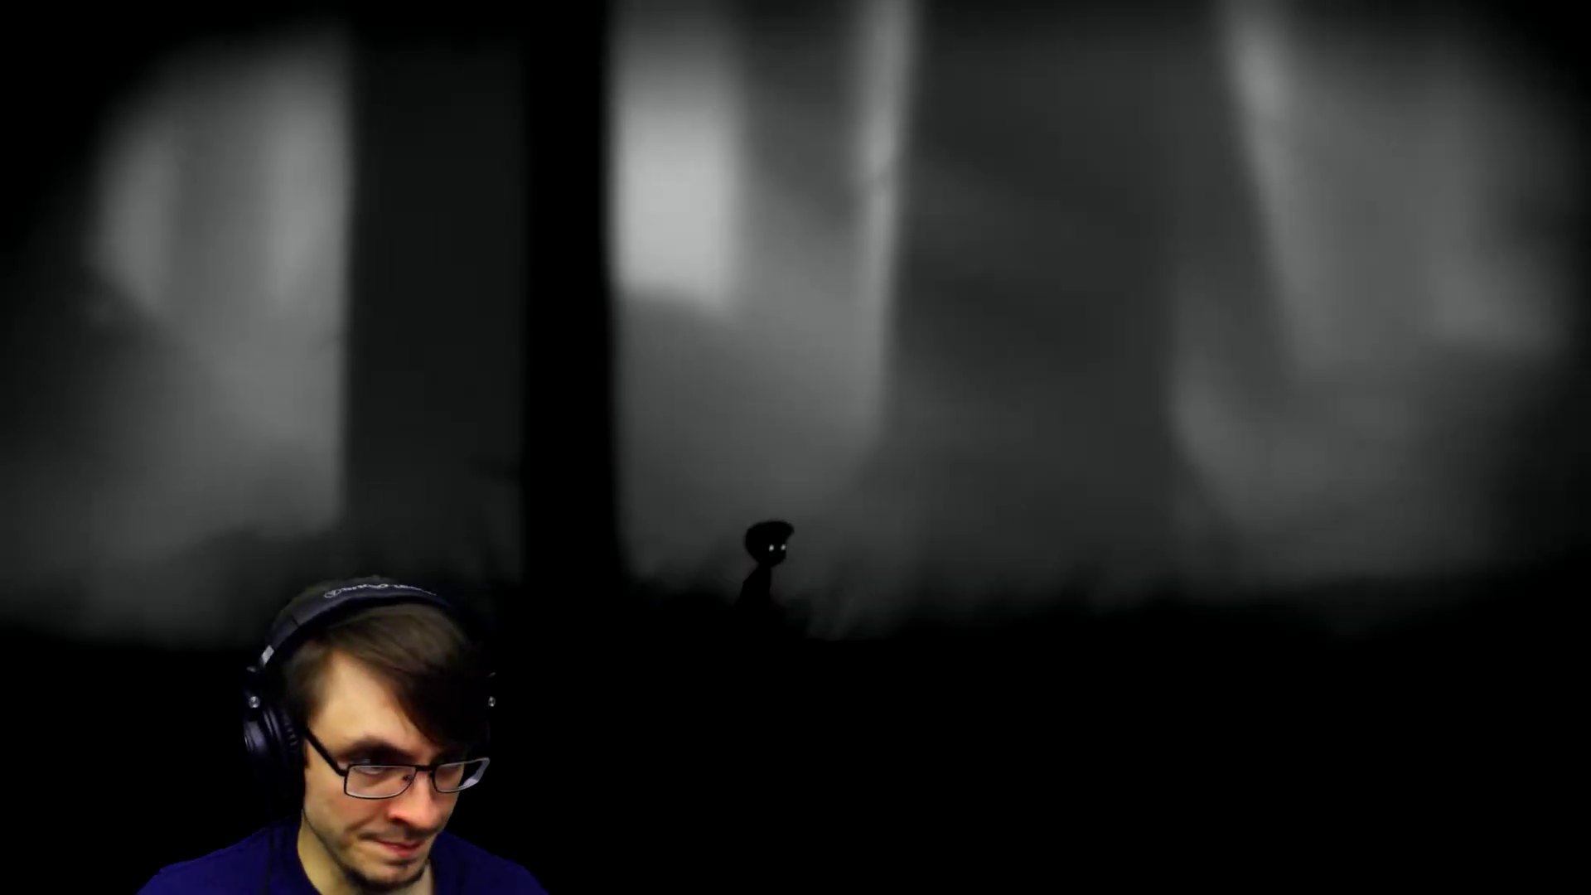
key(Right)
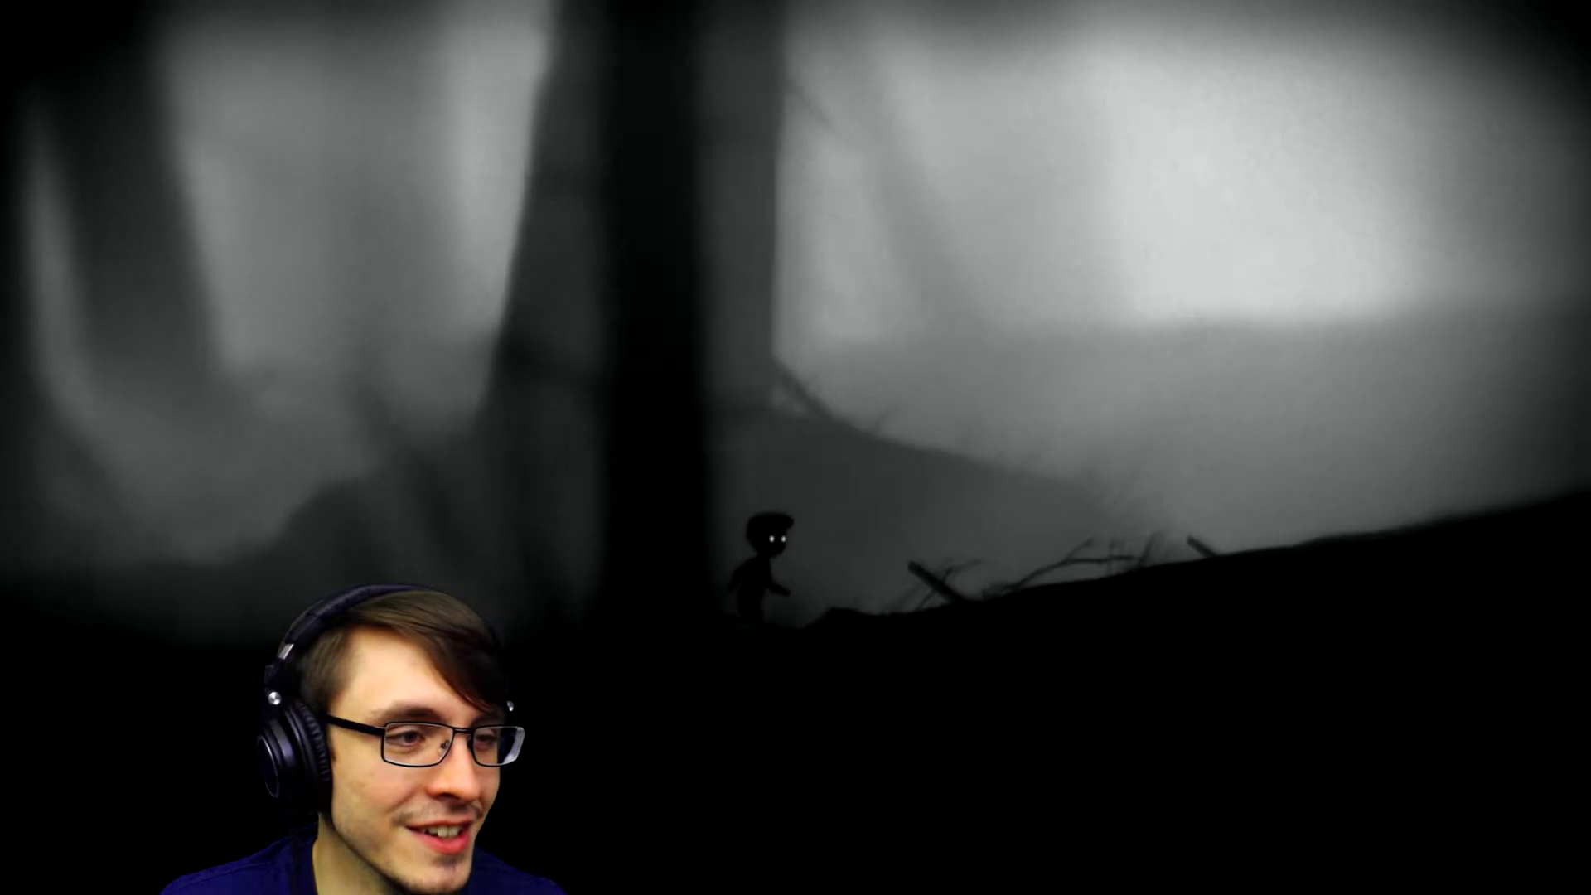
key(Right)
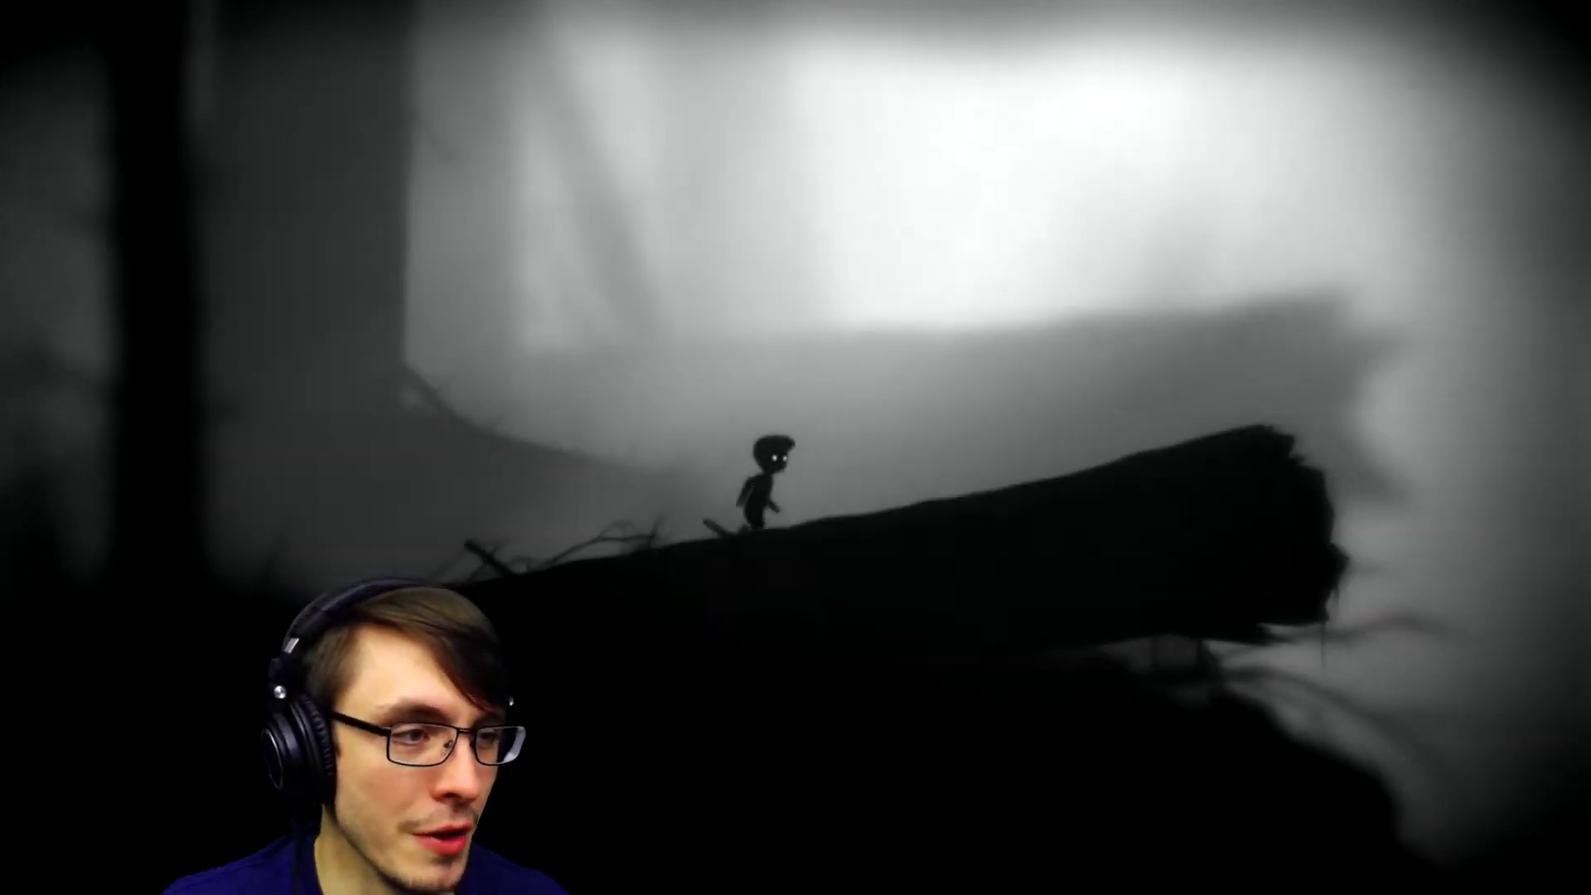
key(Right)
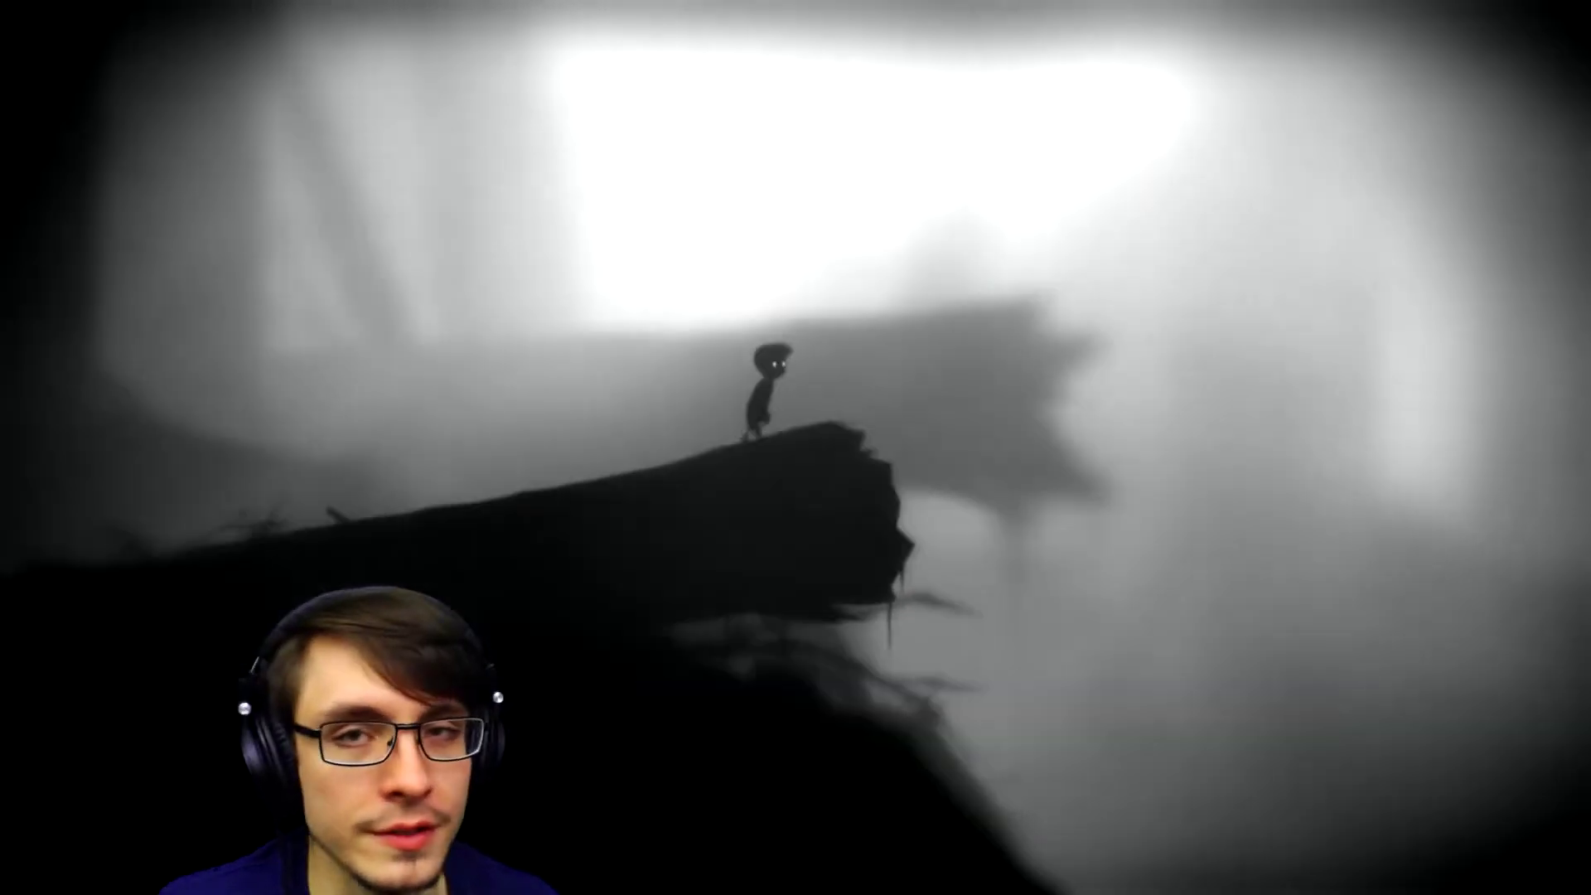
key(Right)
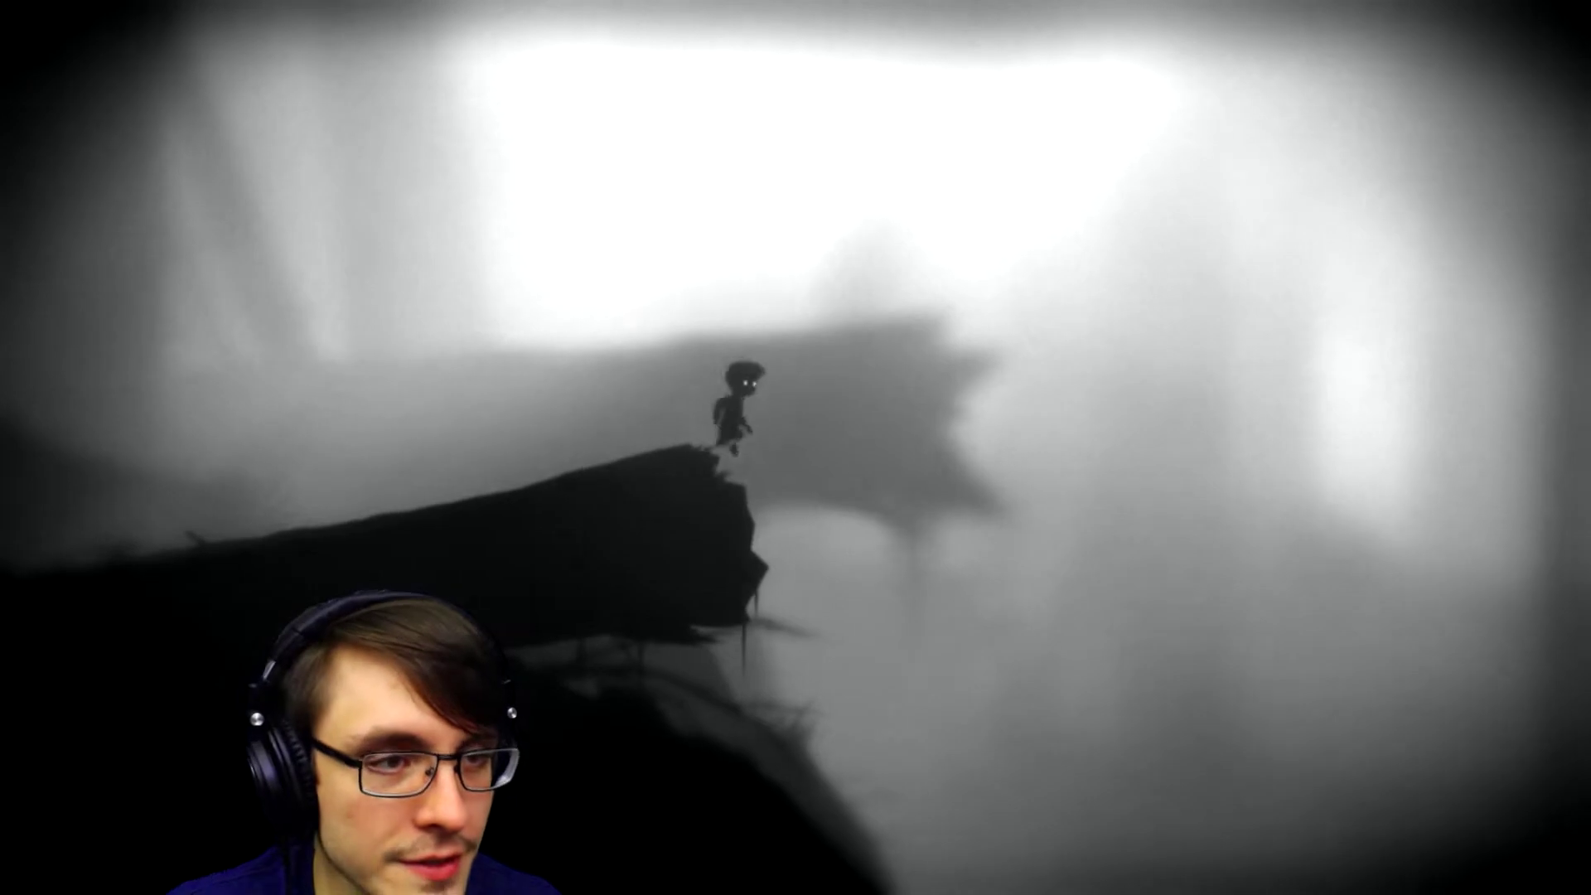
key(Right)
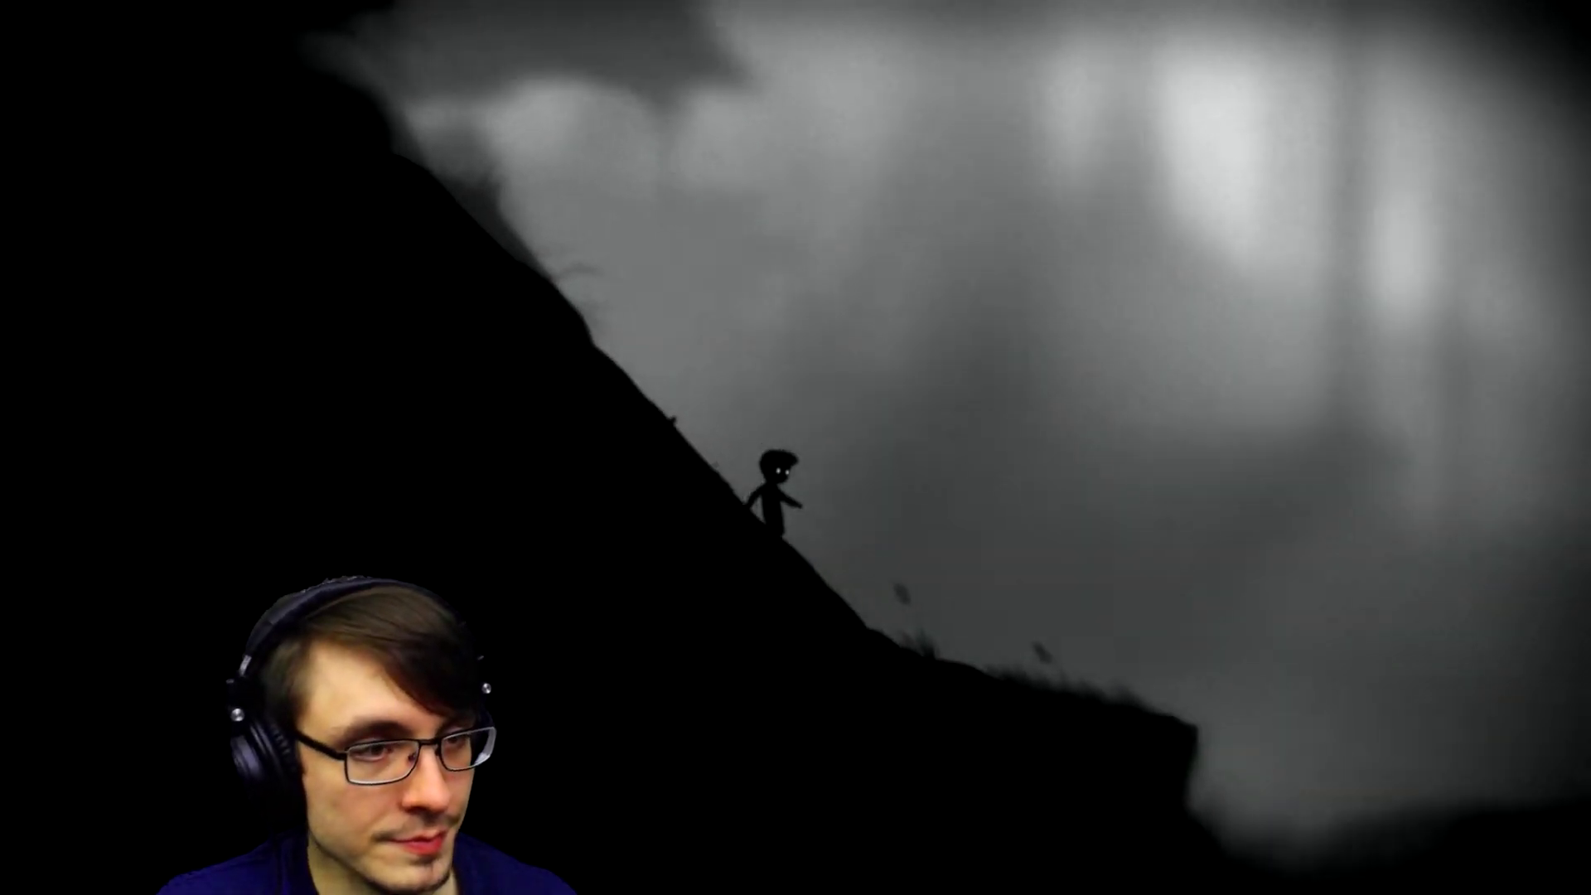
key(Right)
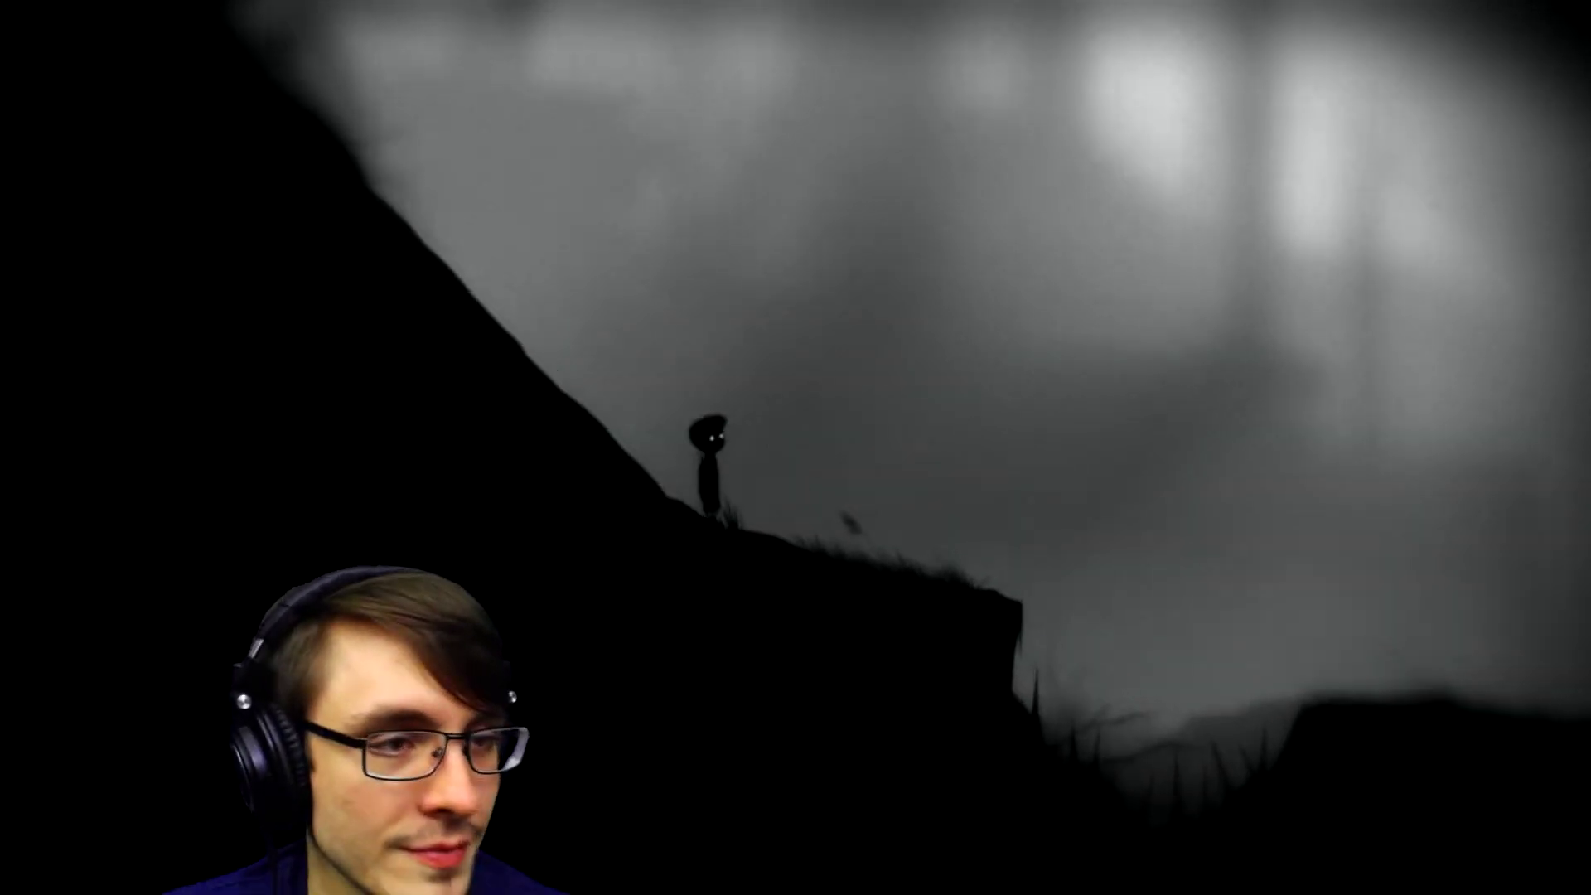
key(Right)
key(Up)
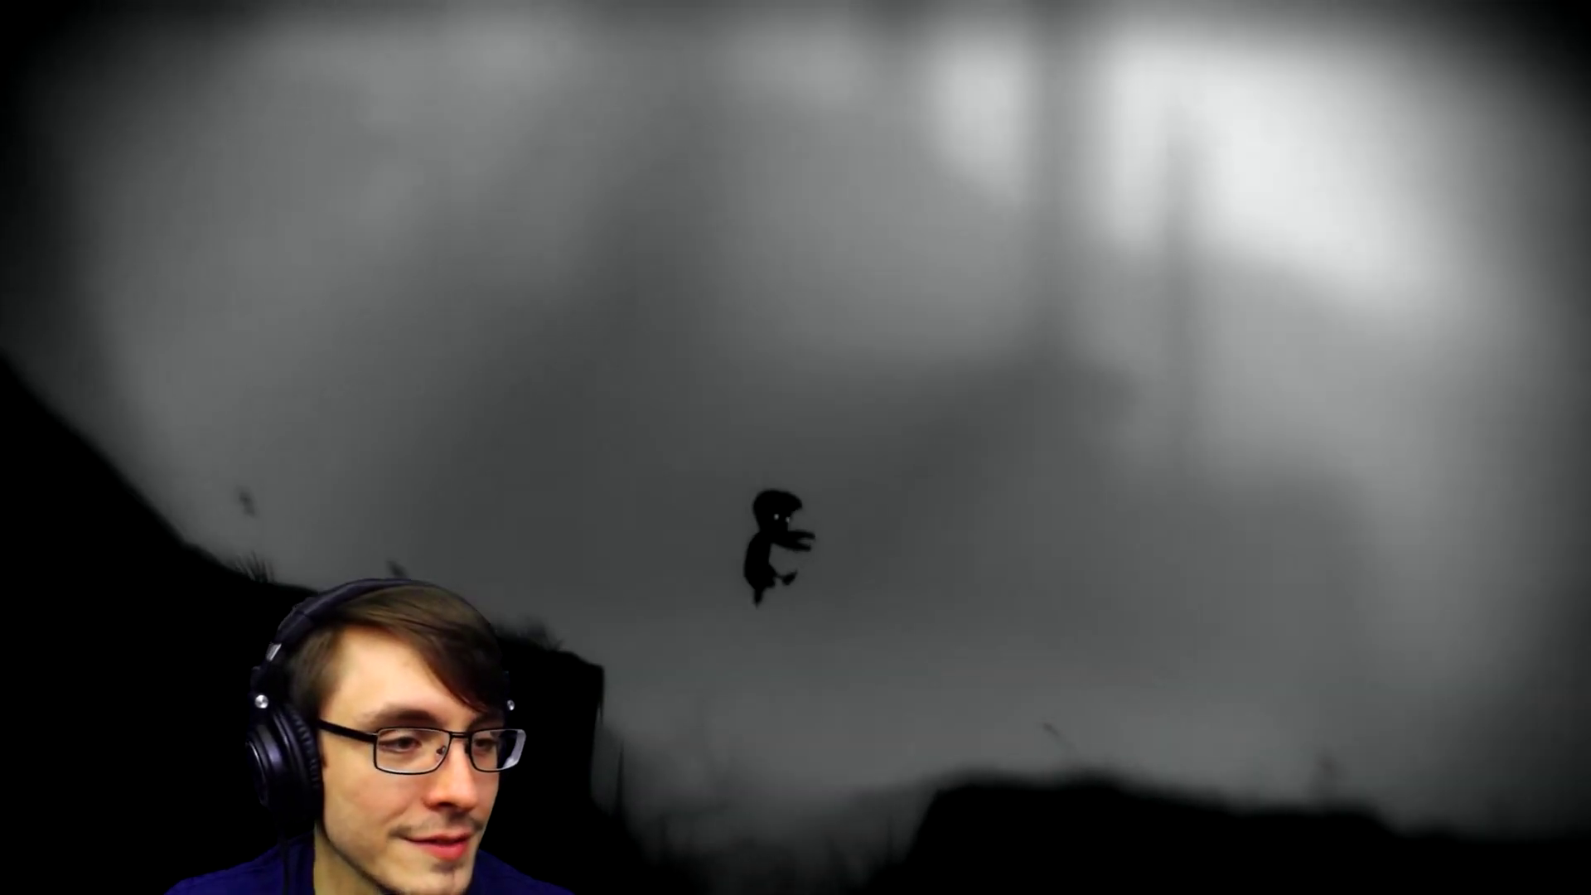
key(Right)
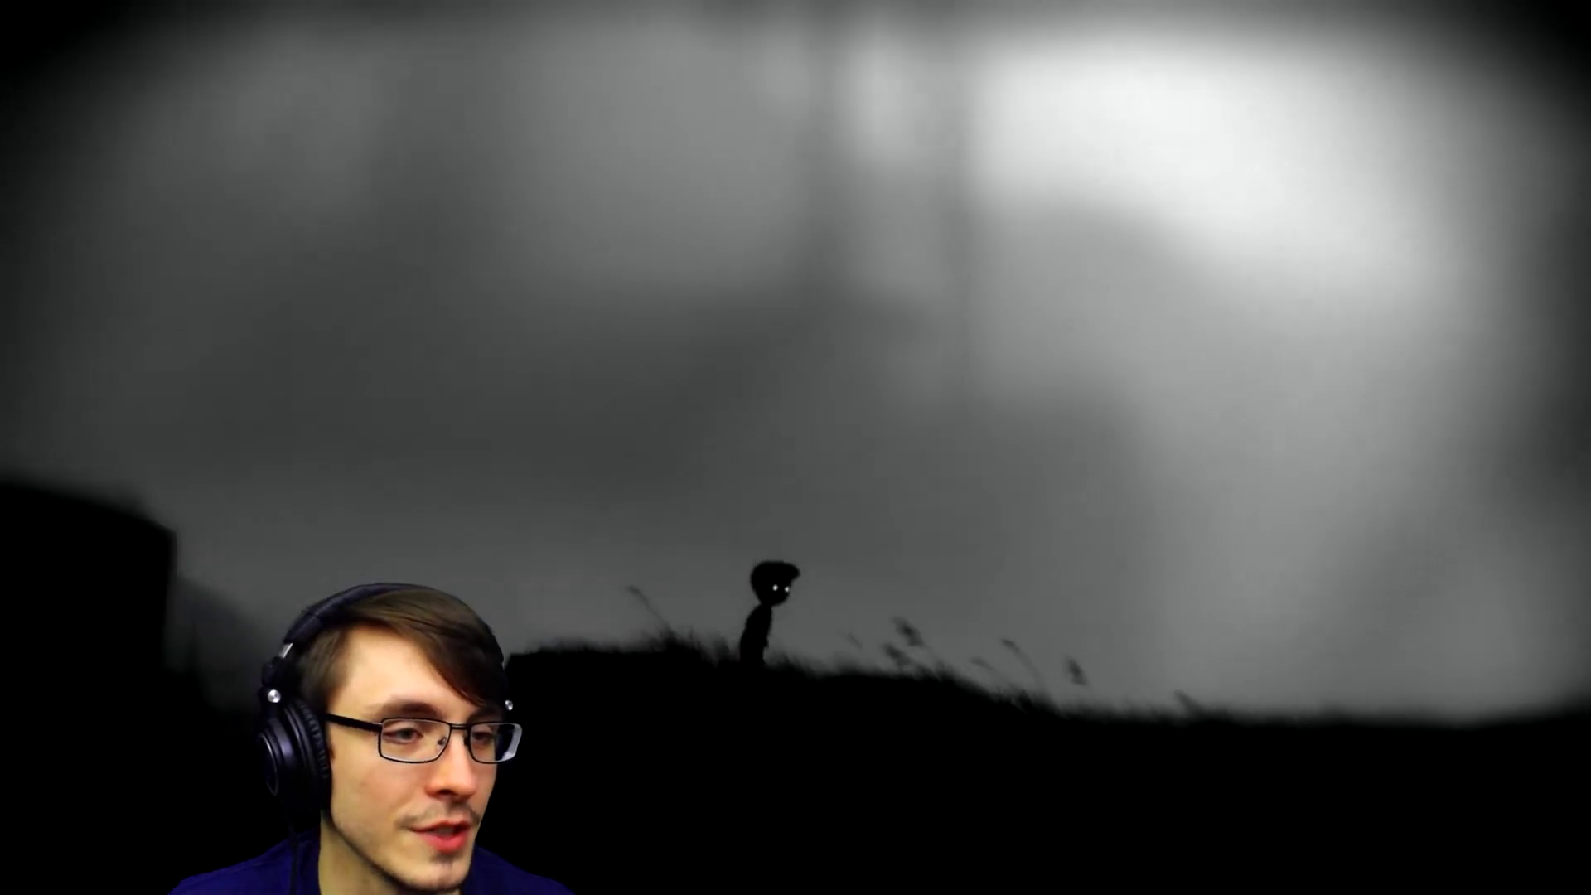
key(Right)
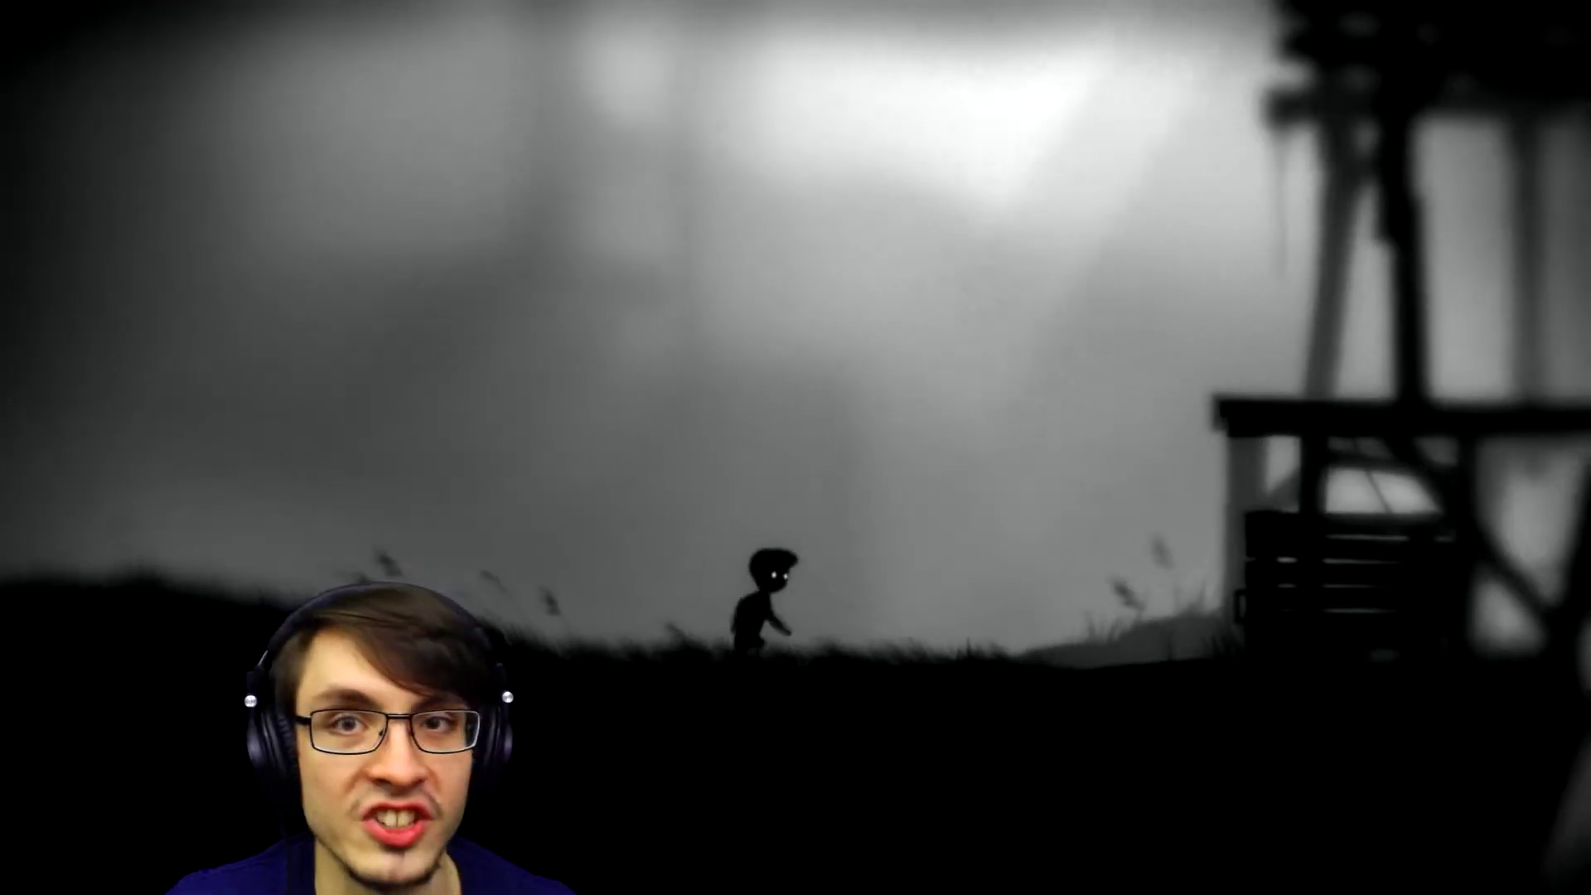
key(Right)
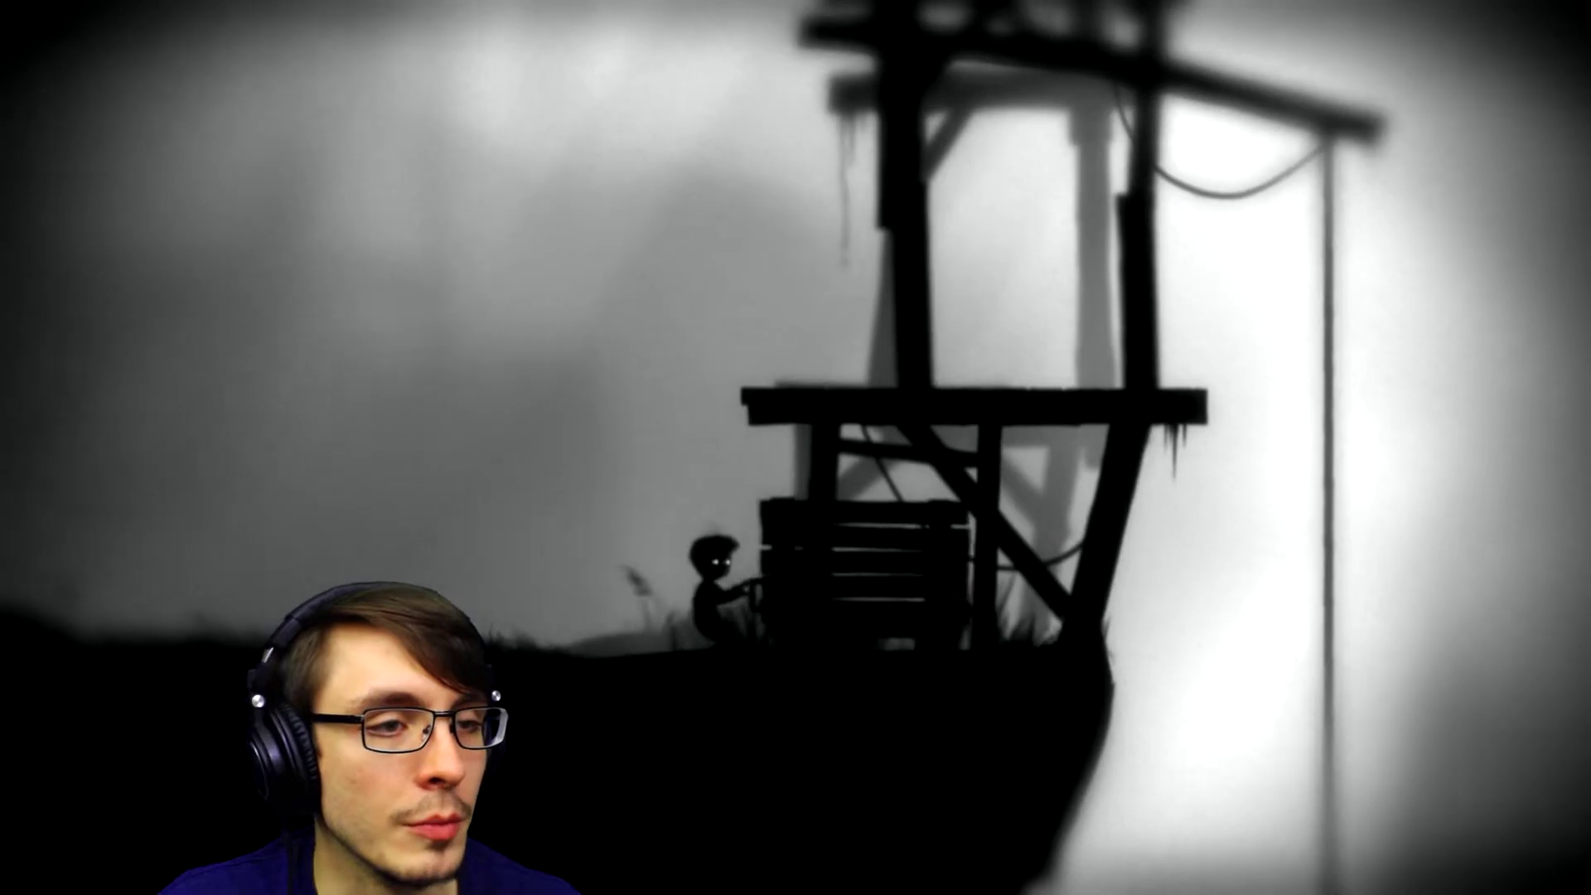
key(ctrl+Left)
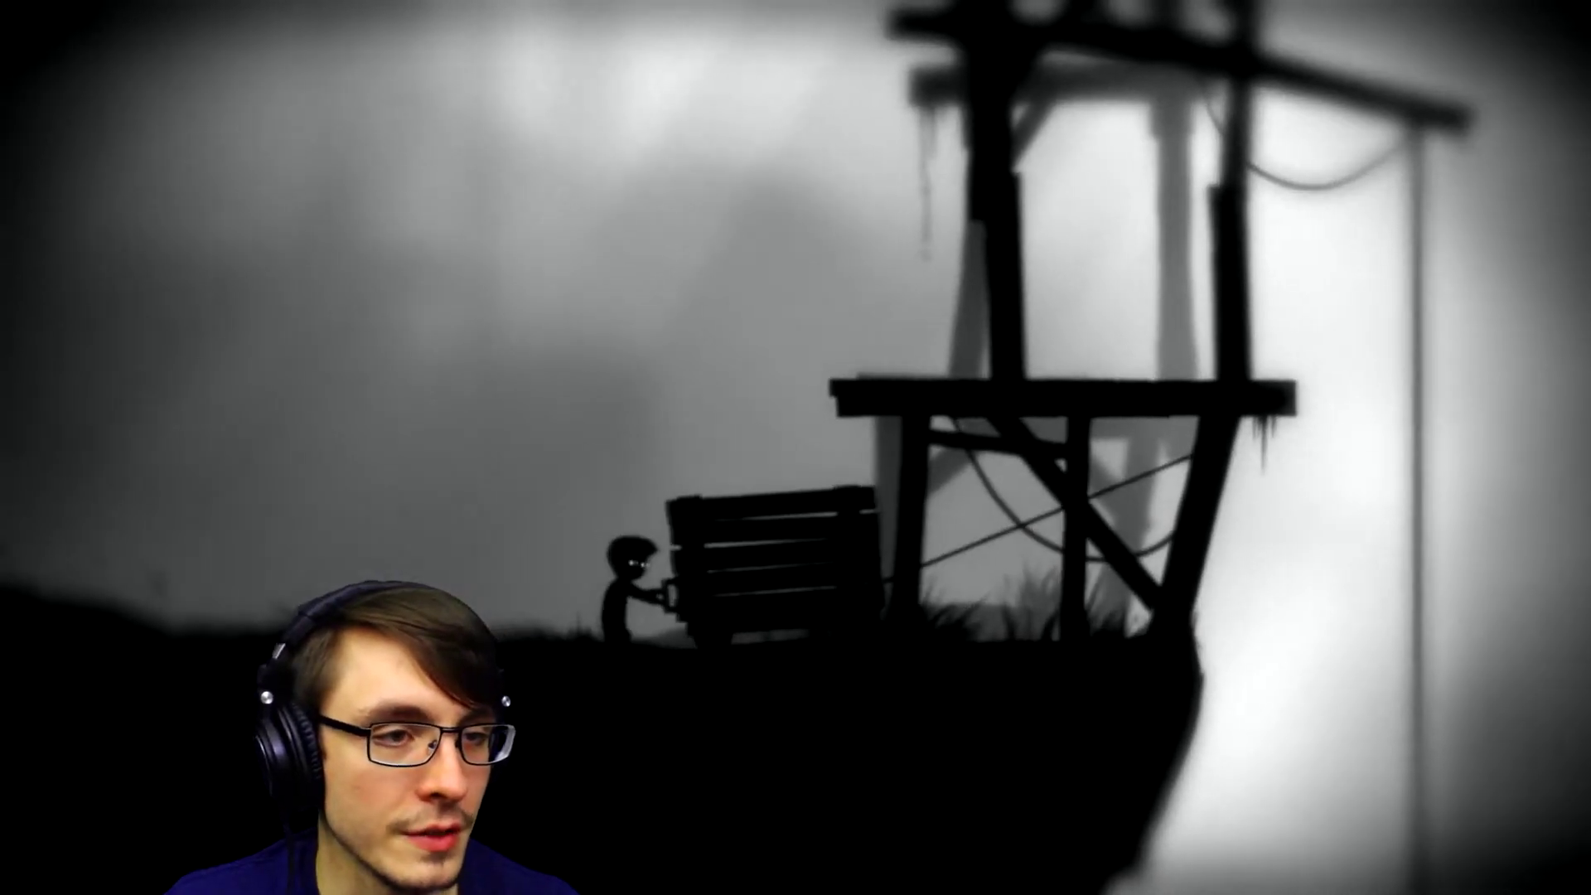
key(Right)
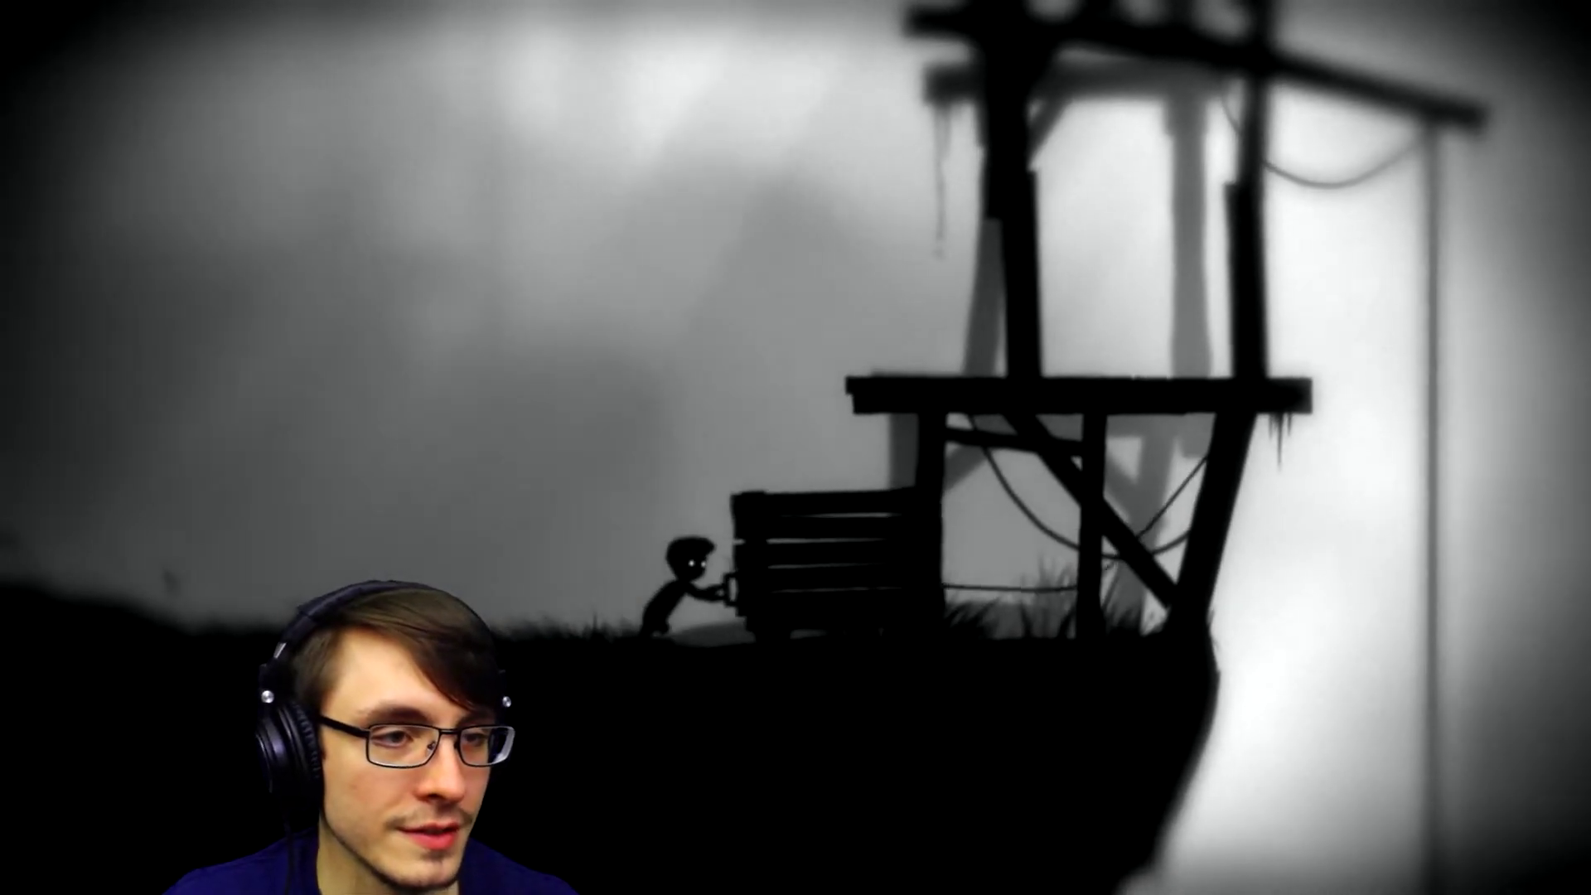
key(Right)
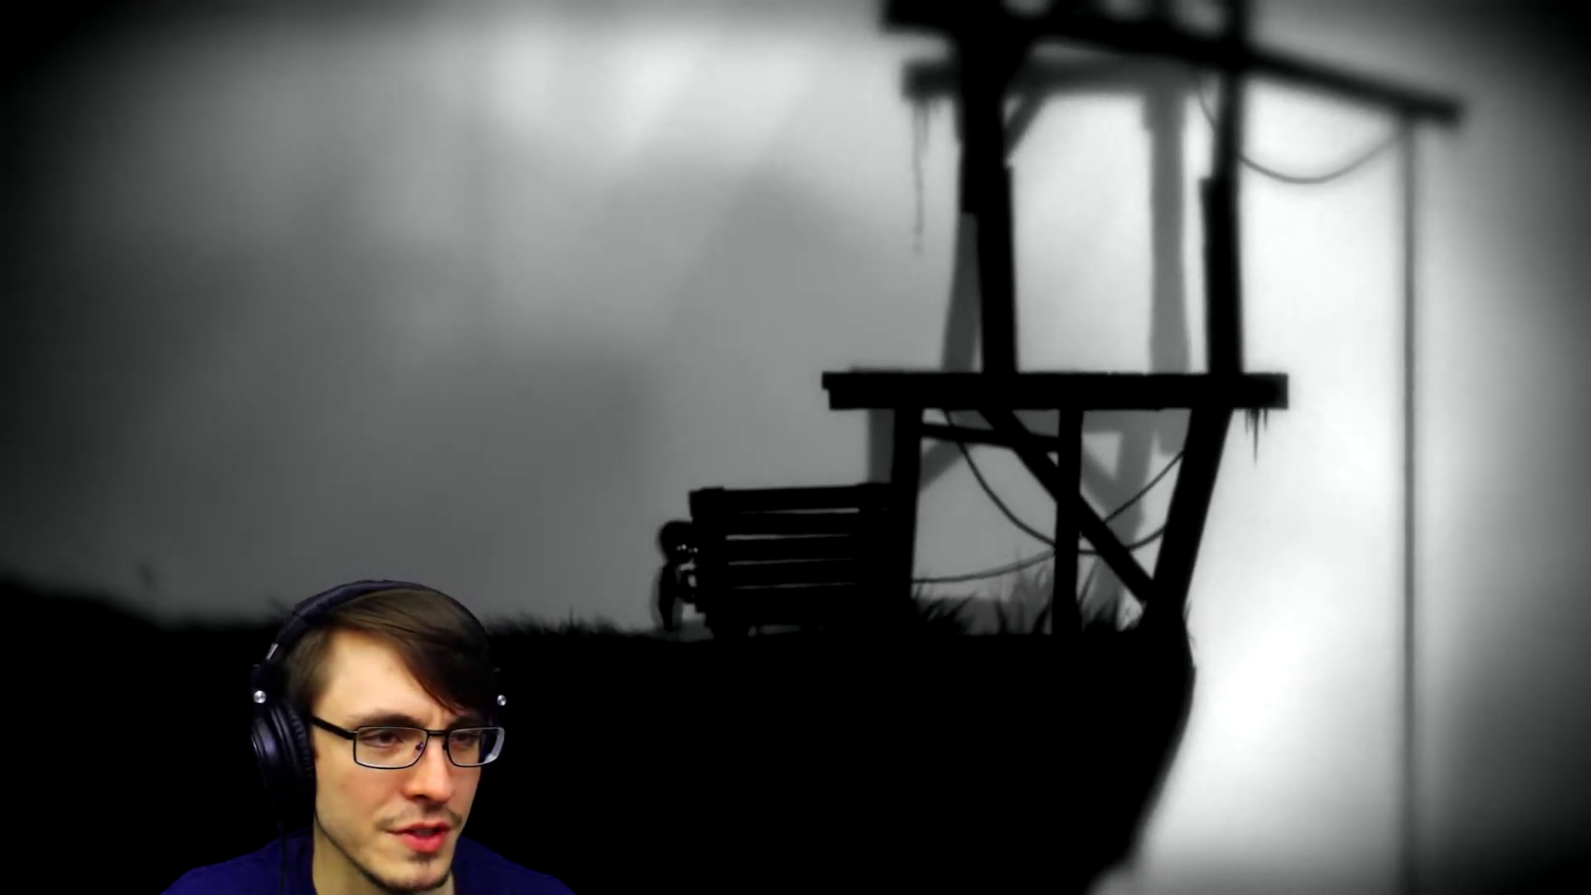
key(Up)
key(Right)
key(Up)
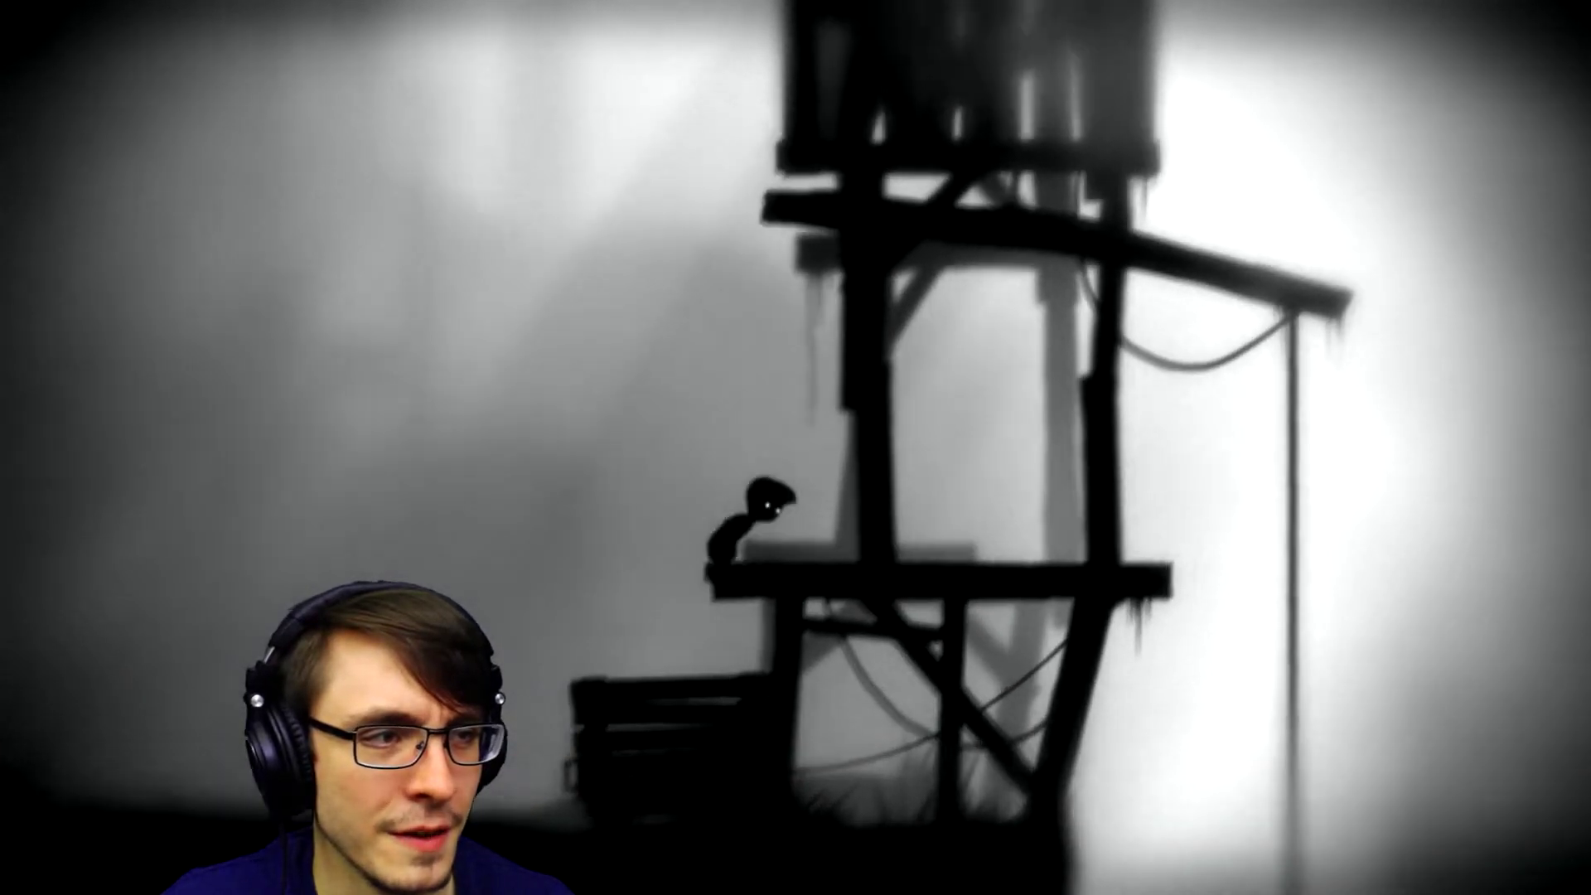
key(Right)
key(Up)
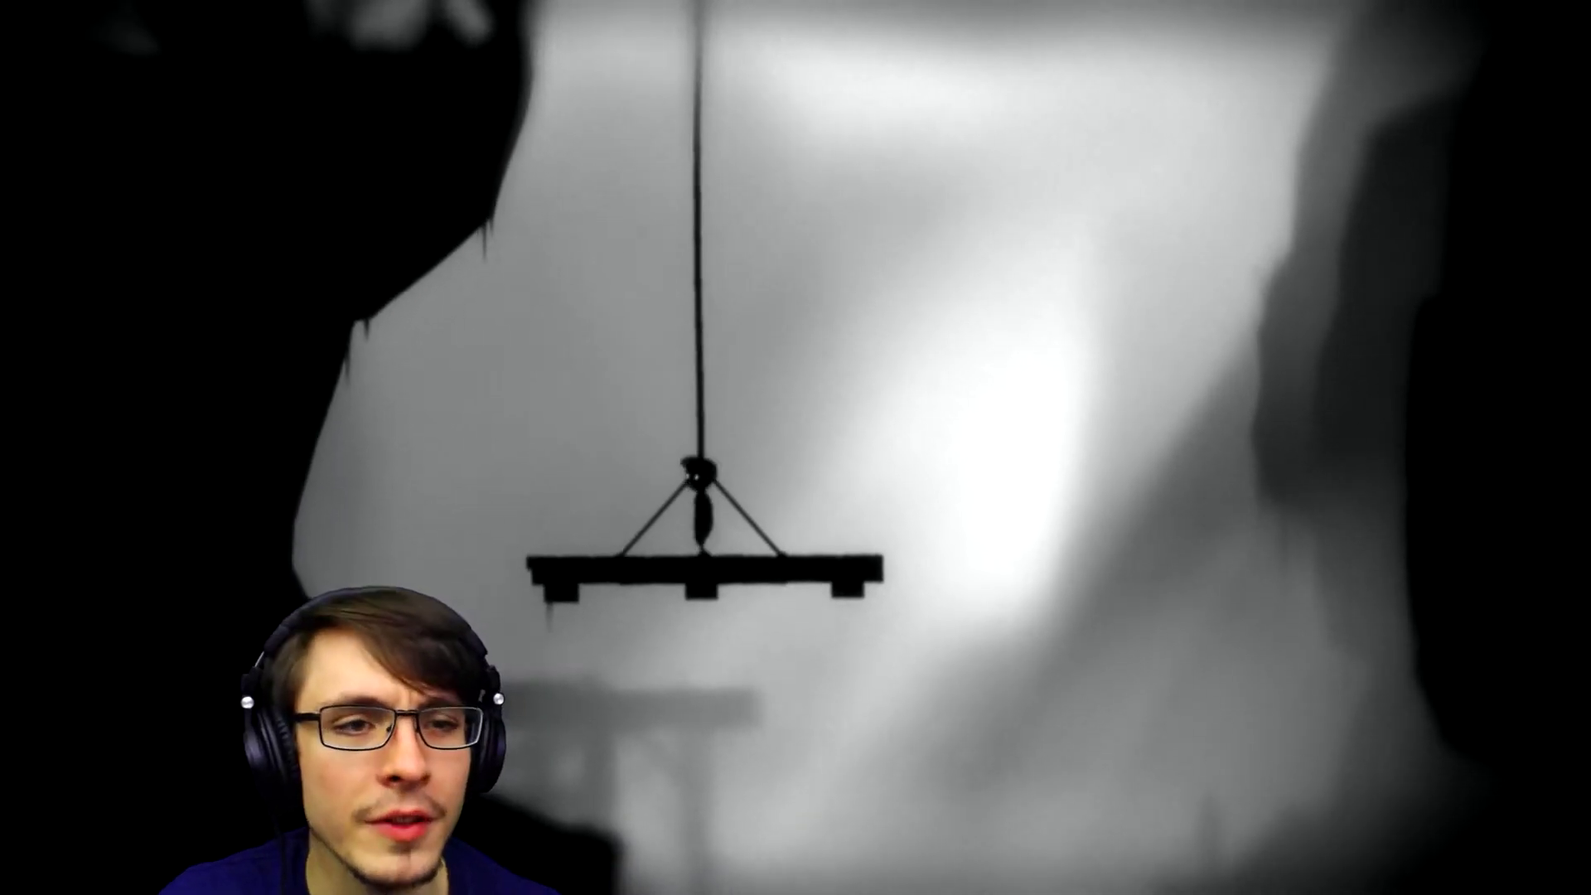
key(Left)
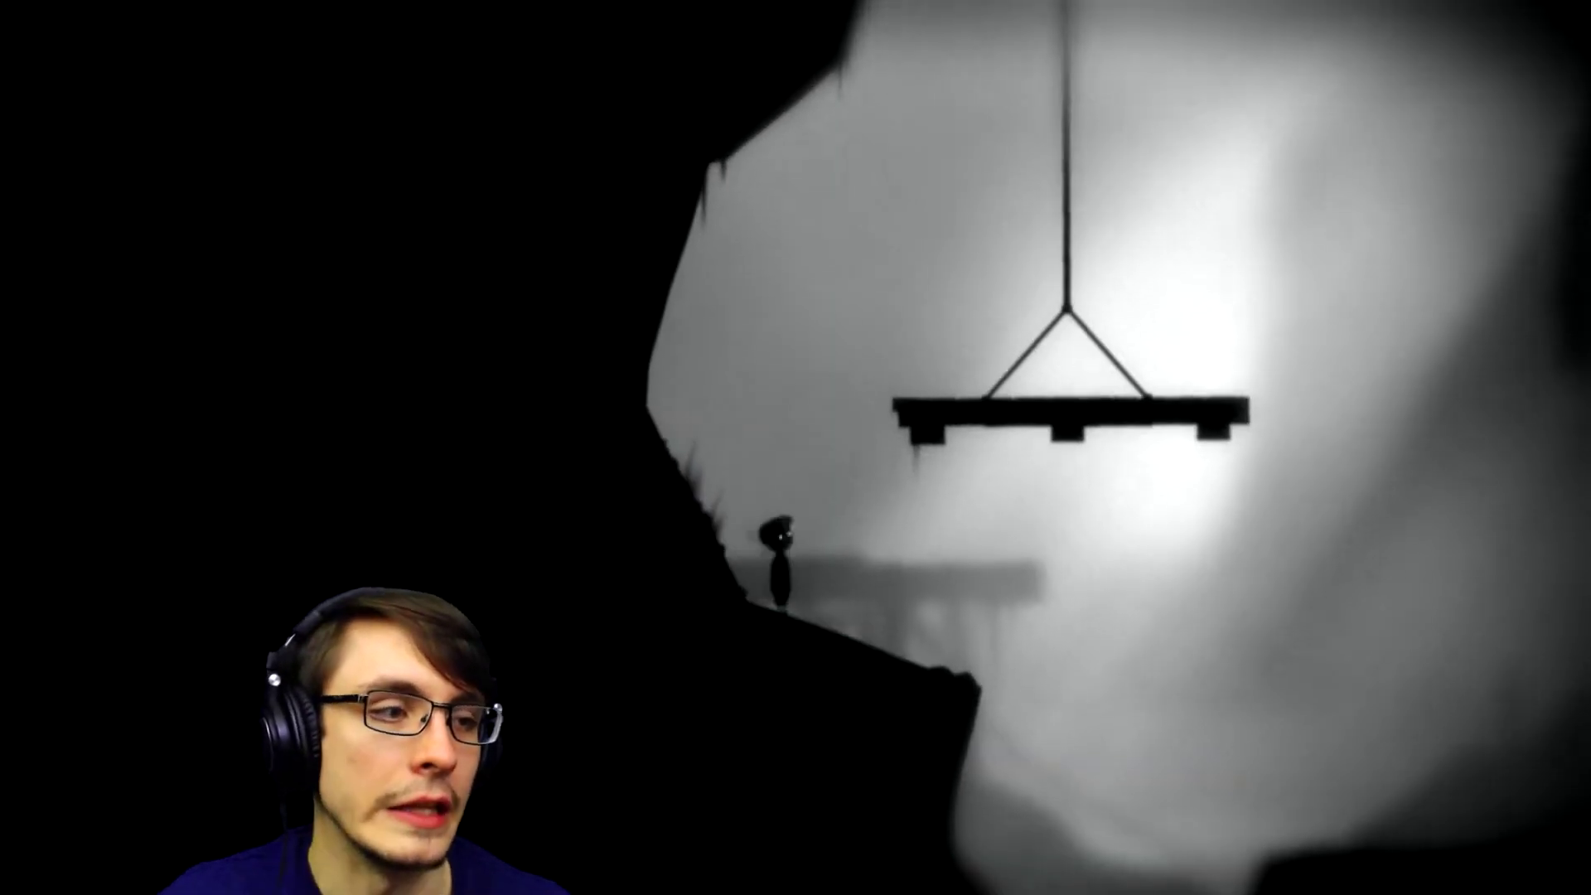
key(Right)
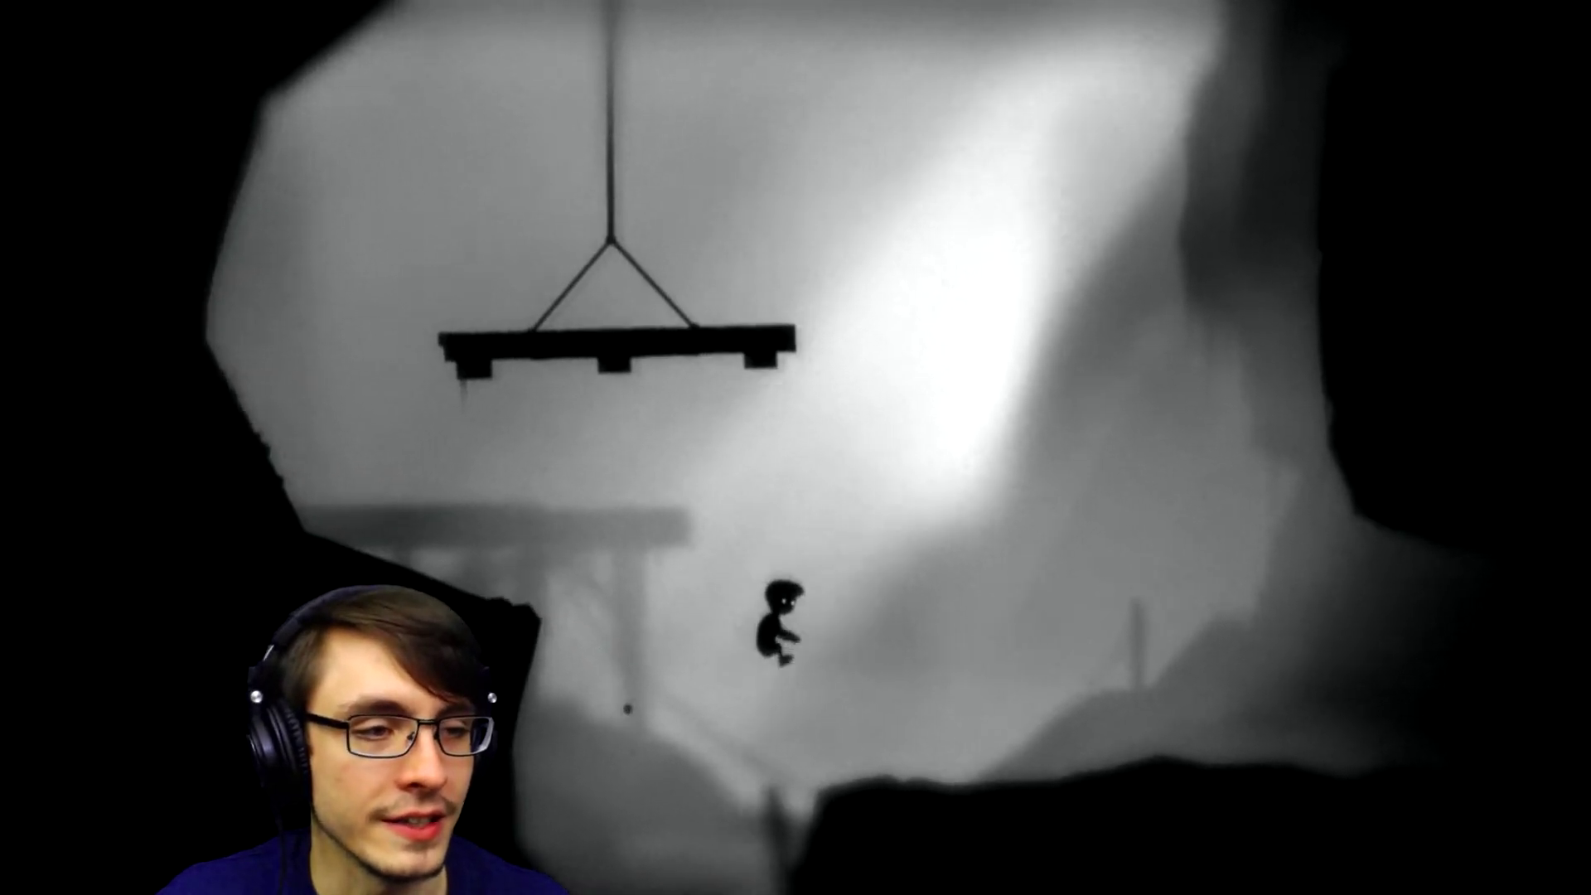
key(Right)
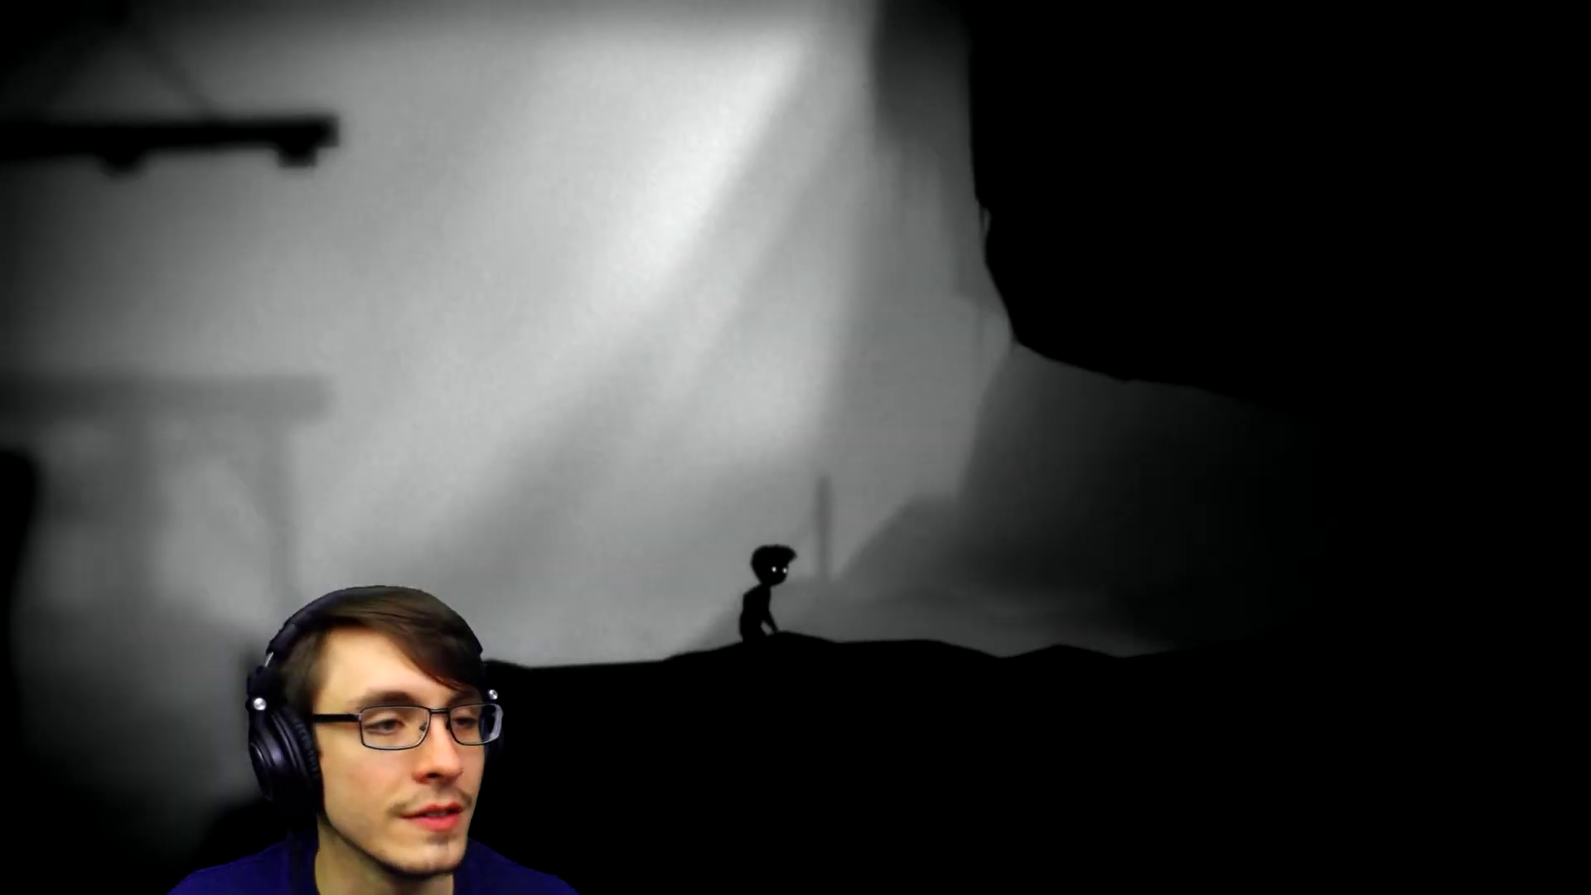
key(Right)
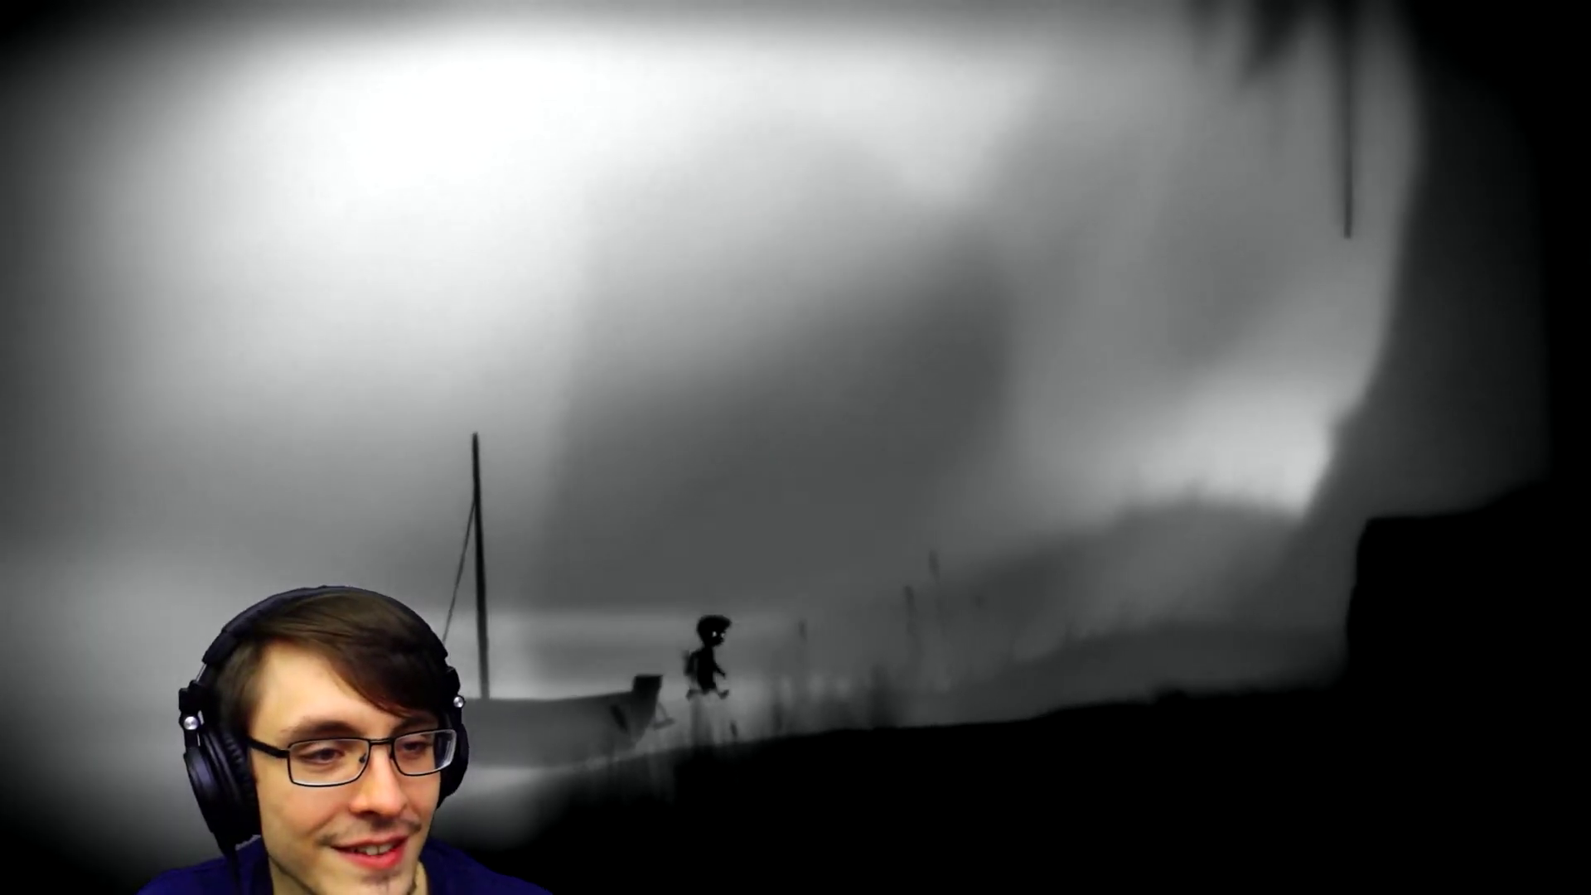
key(Left)
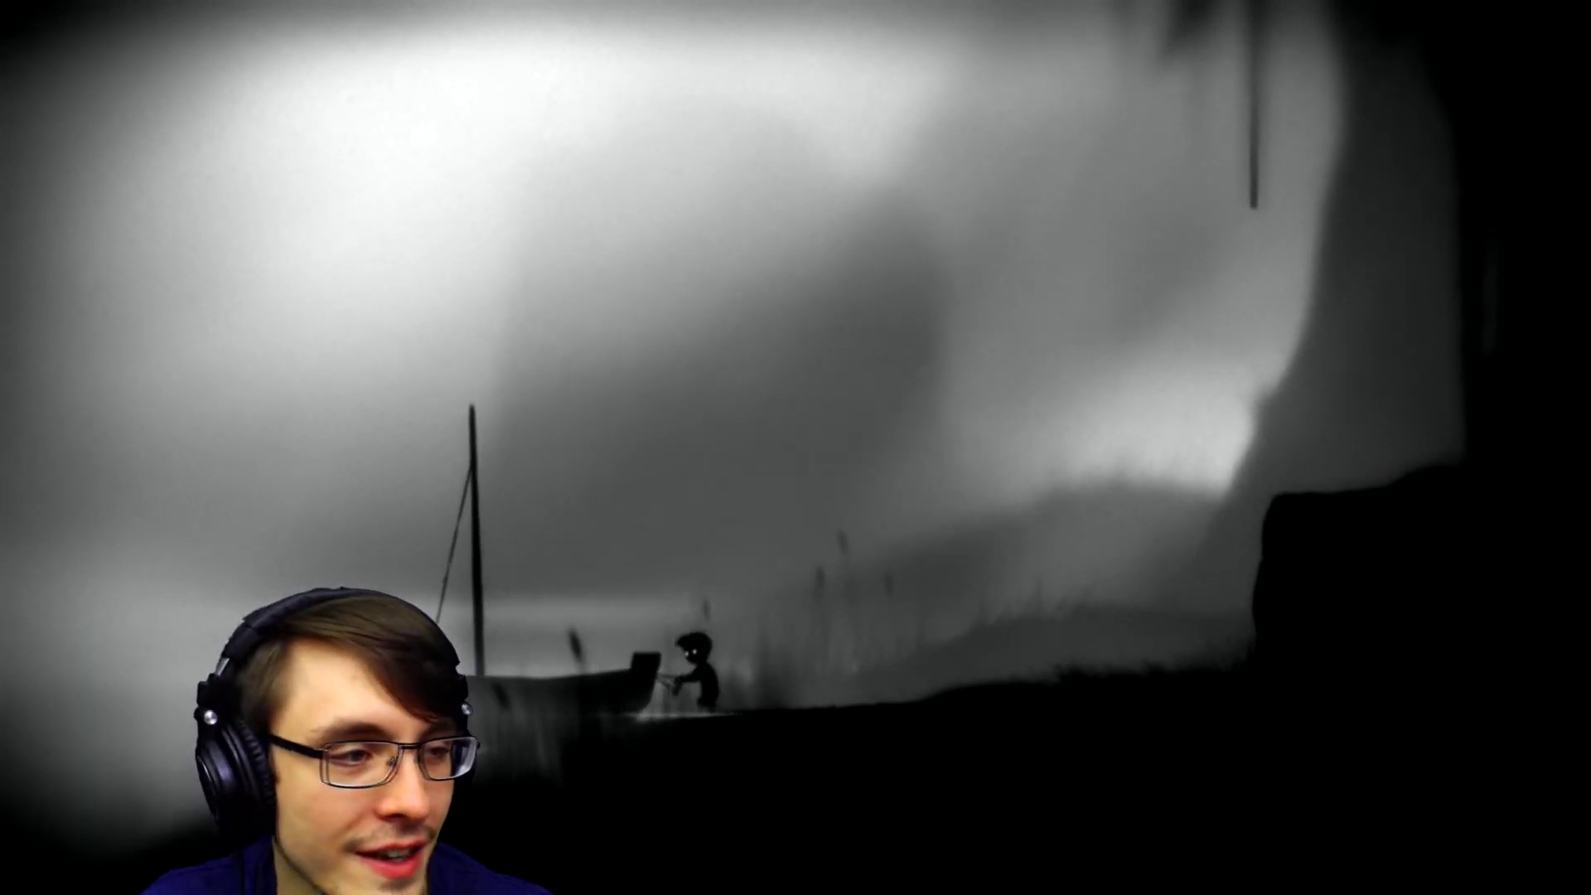
key(Right)
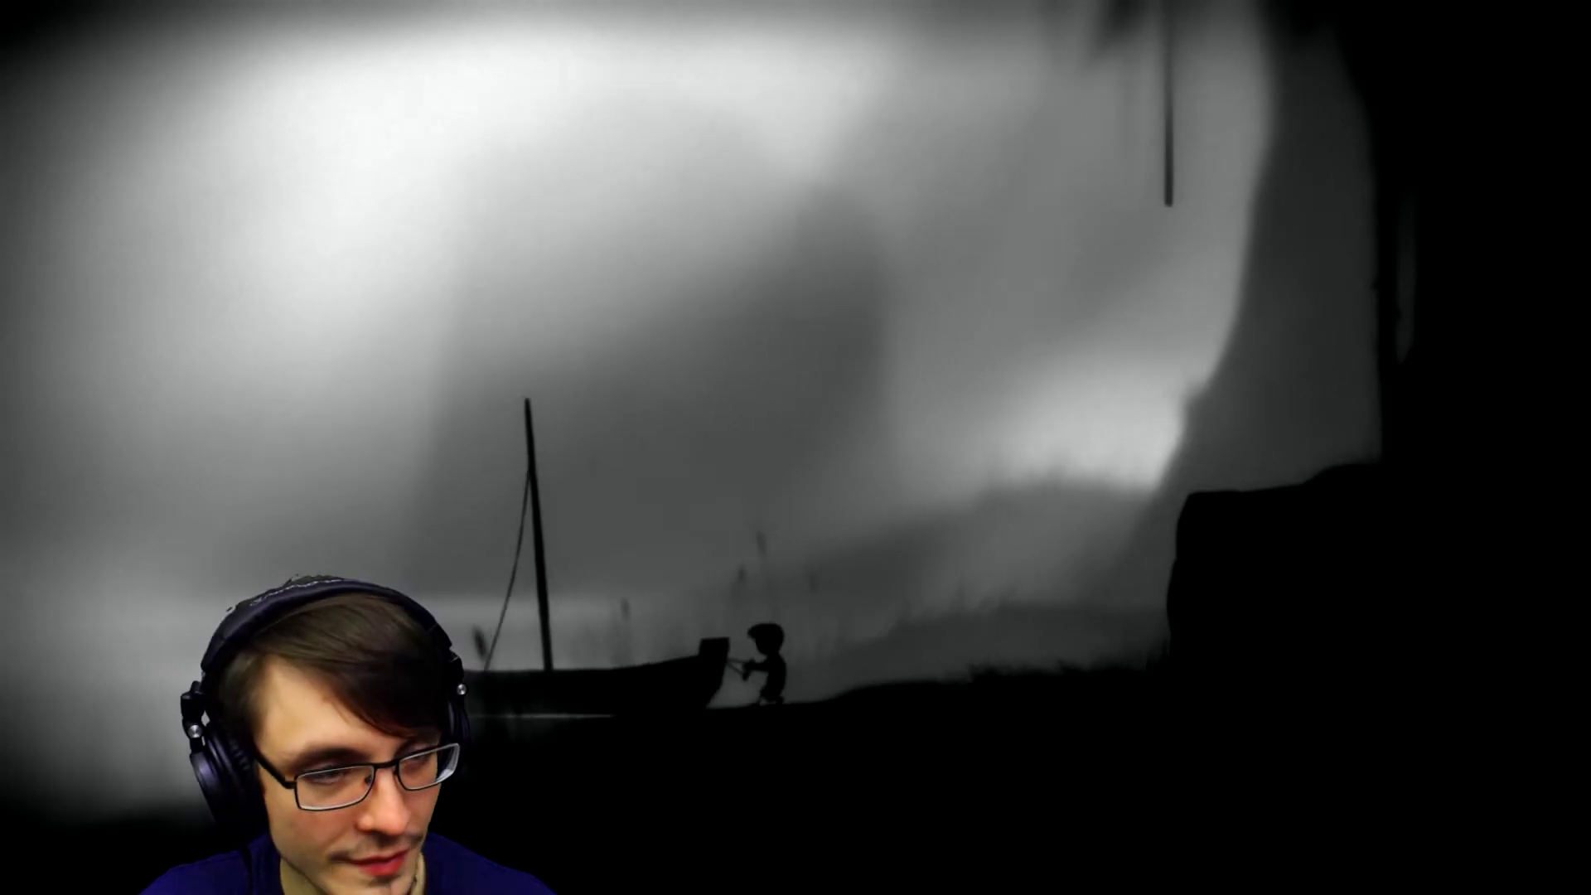
key(Right)
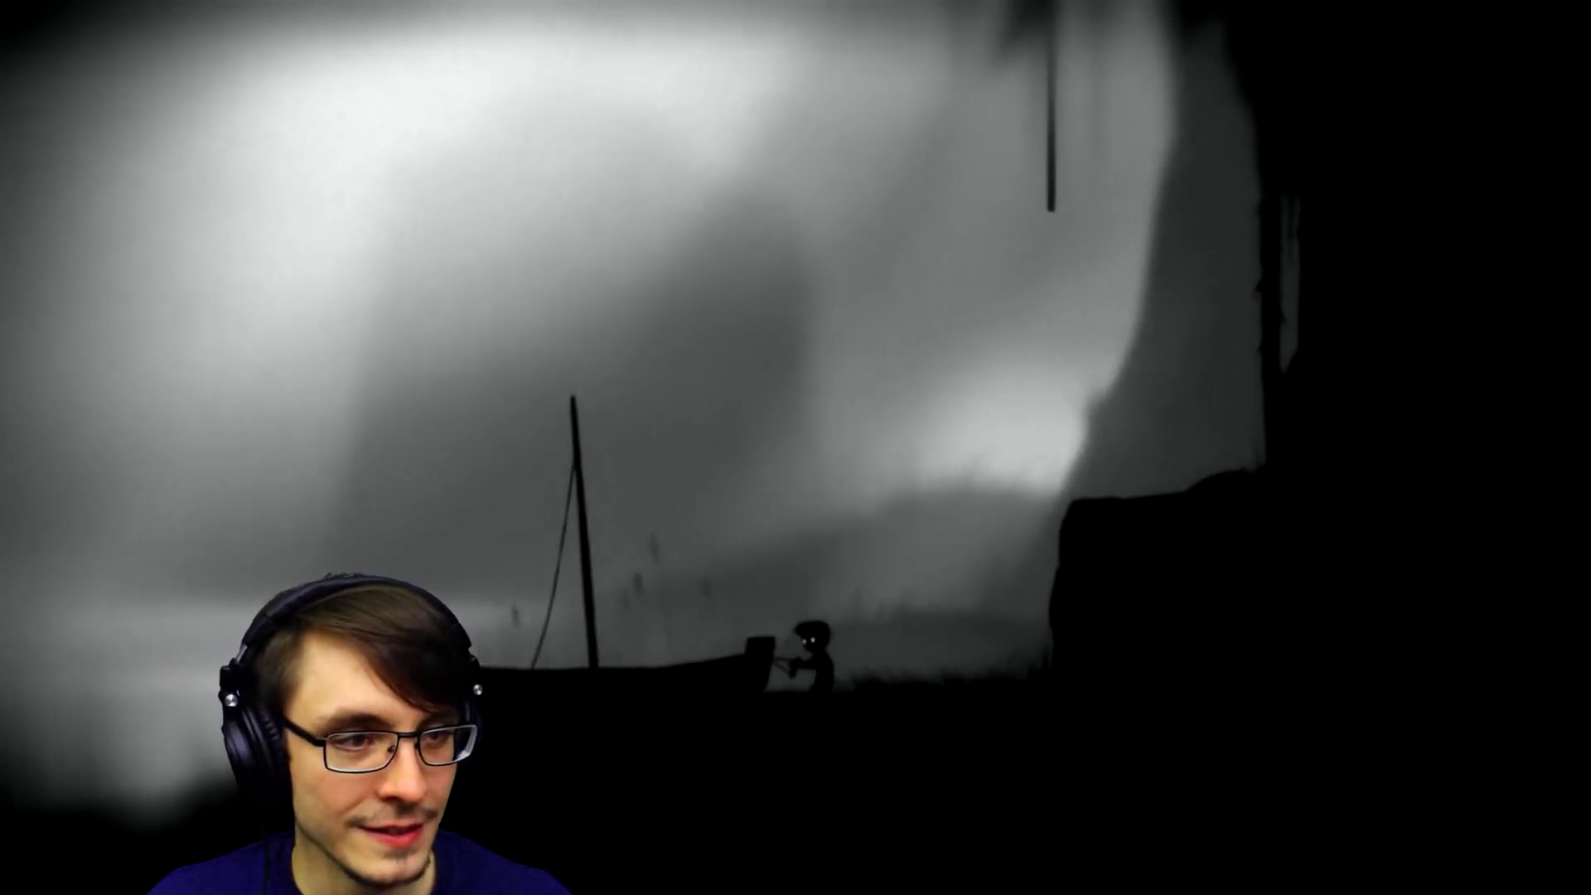
key(Right)
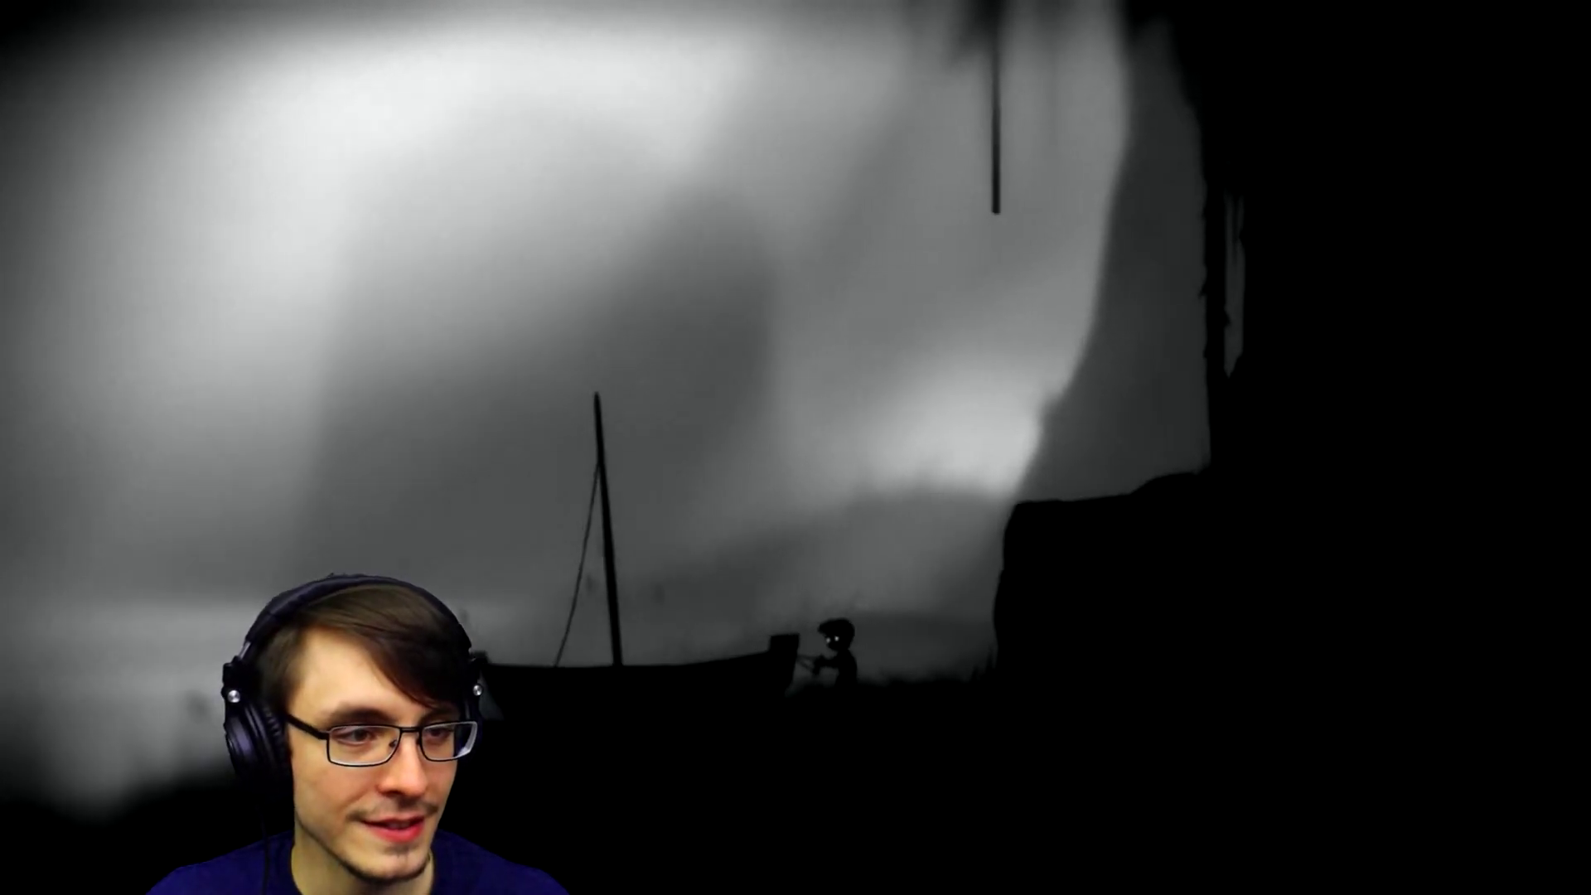
key(Right)
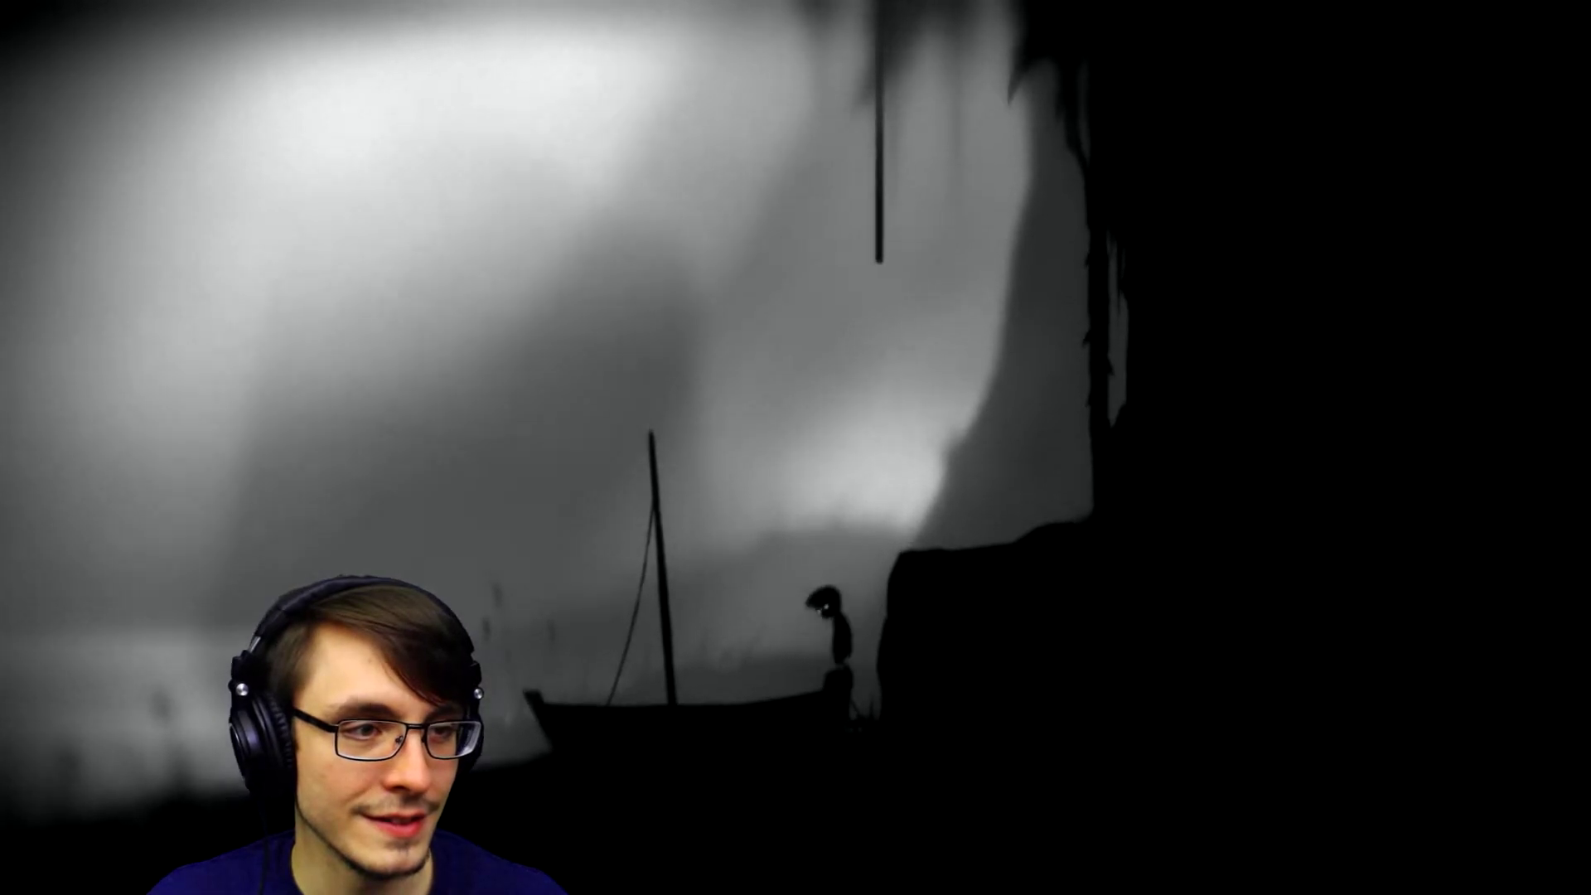
key(Up)
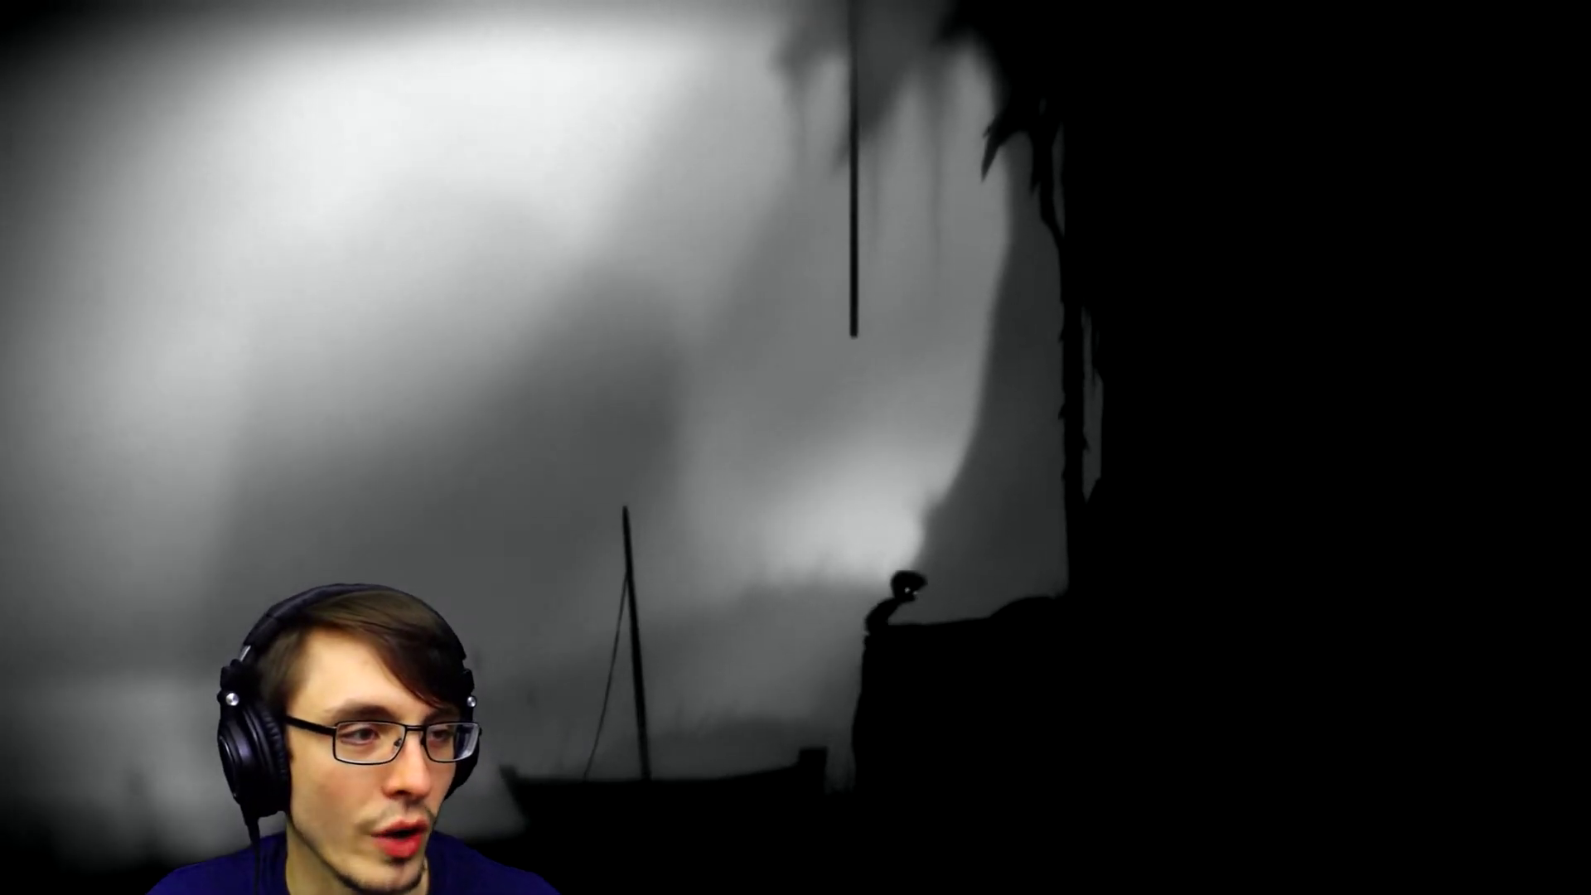
key(Right)
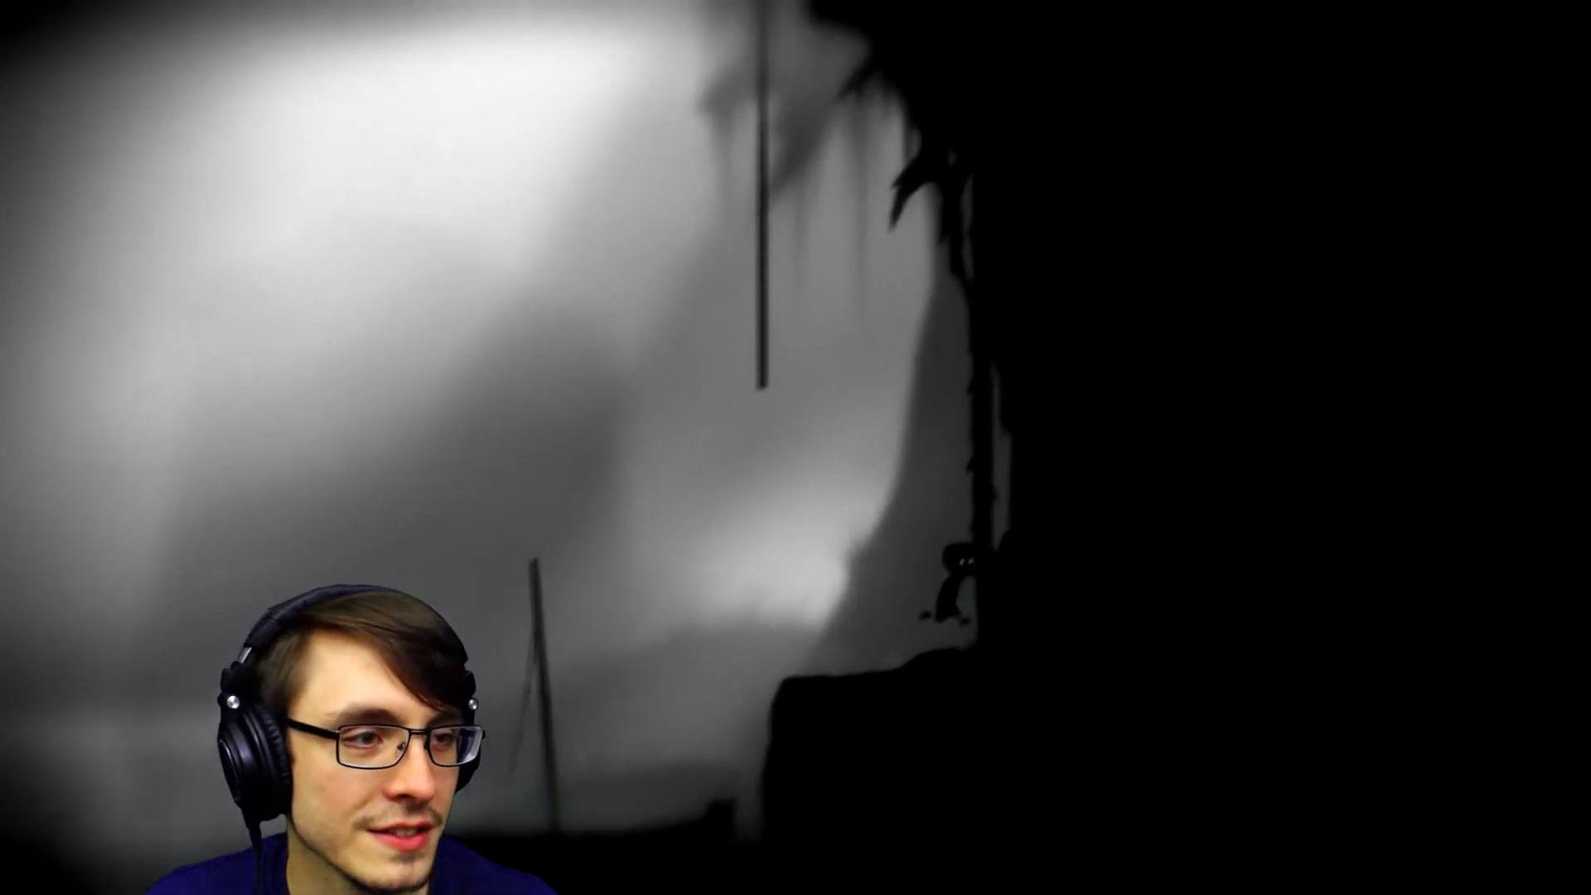
key(Up)
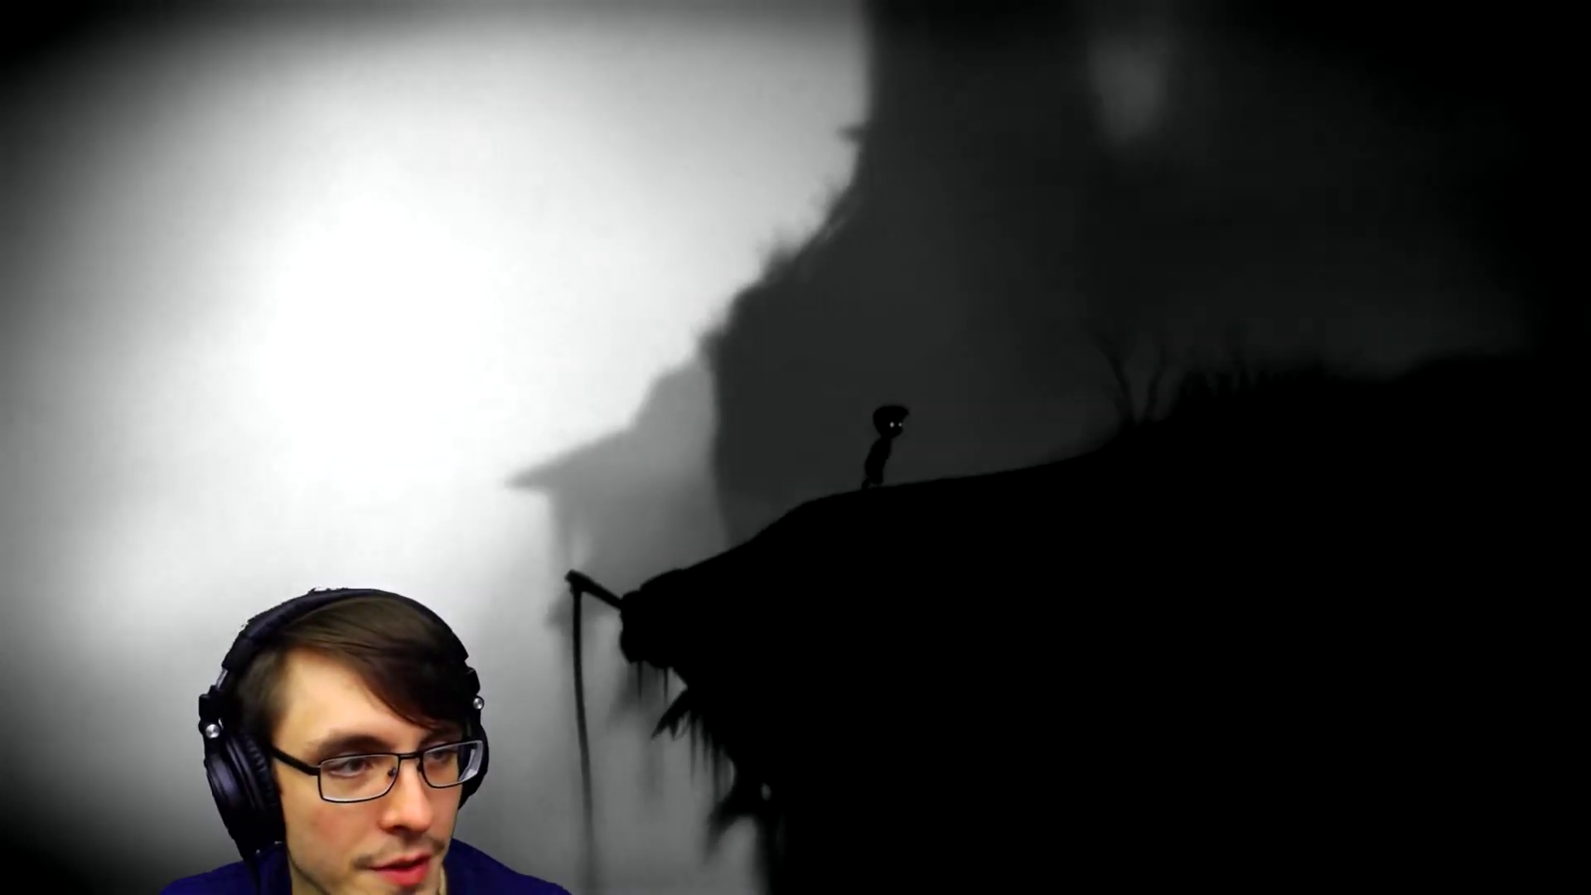
key(Right)
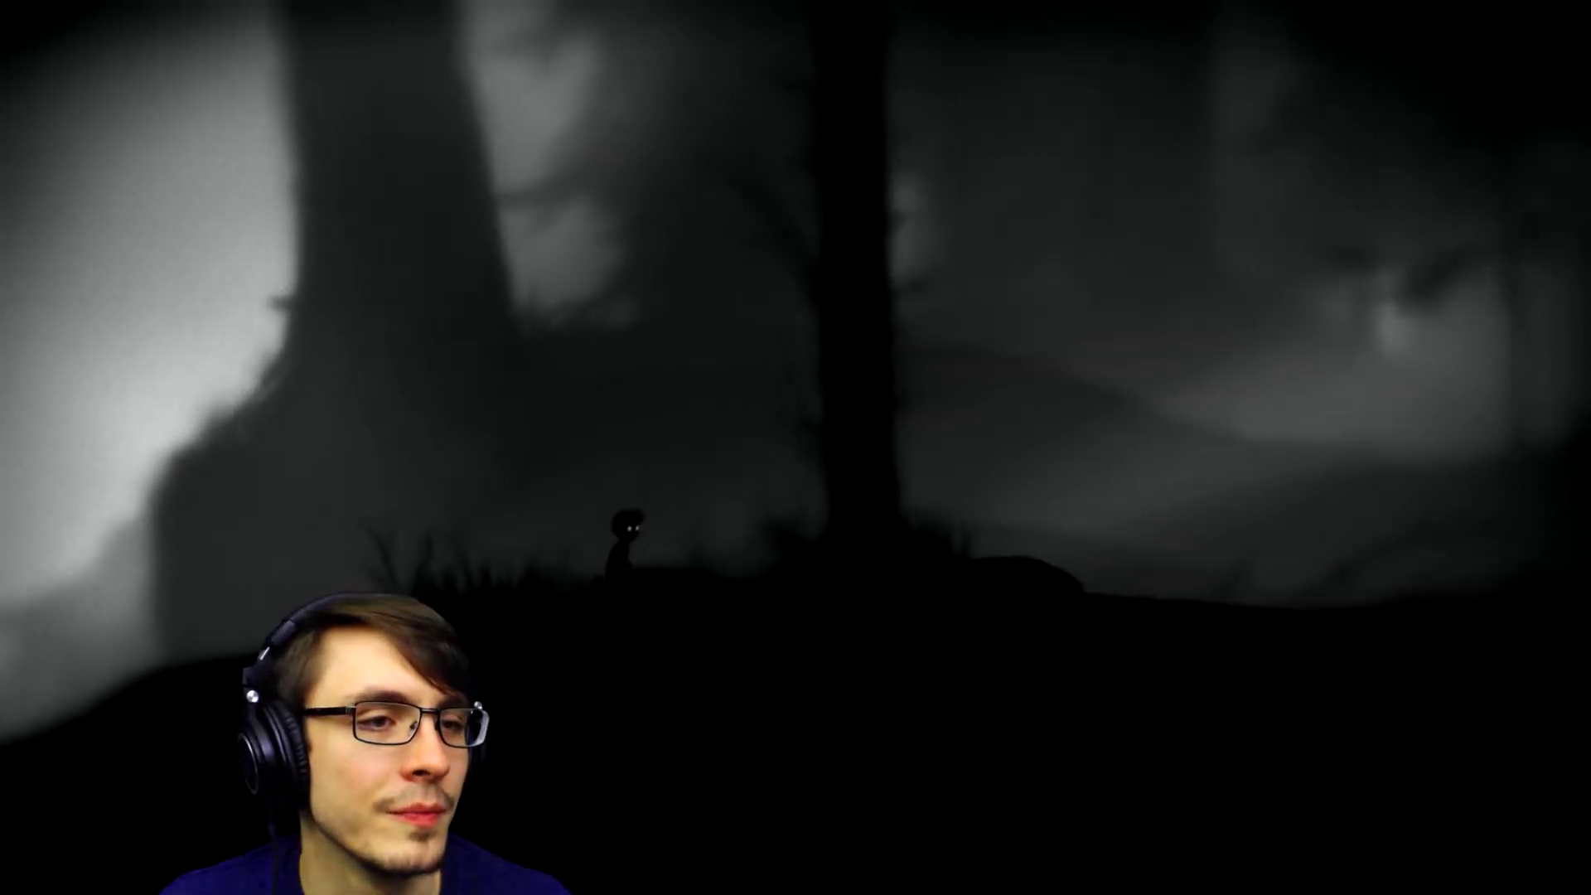
key(Right)
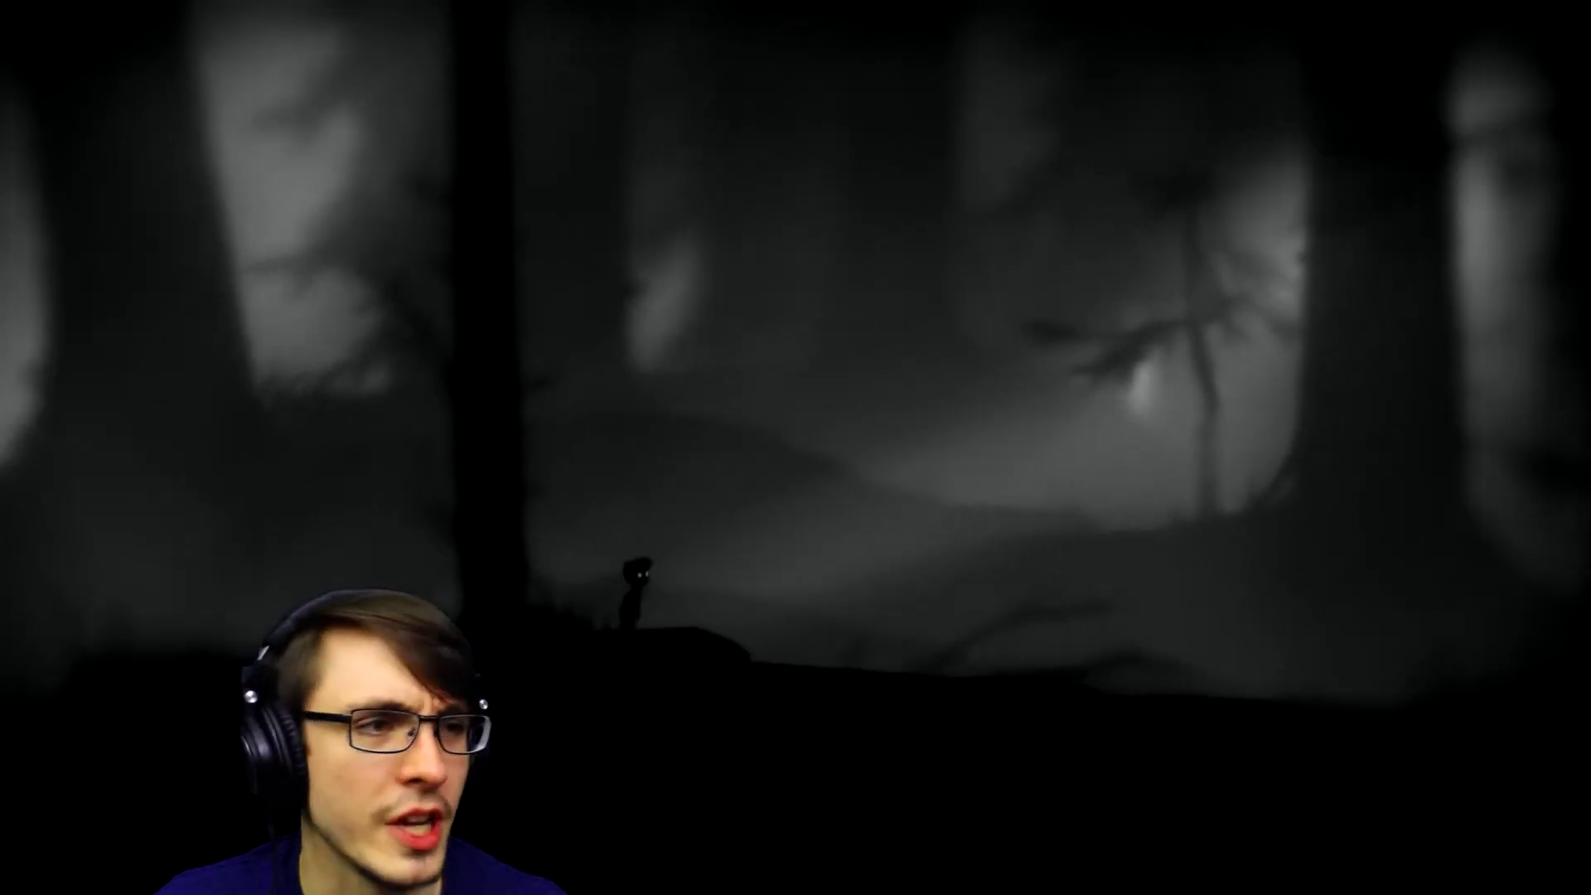
key(Right)
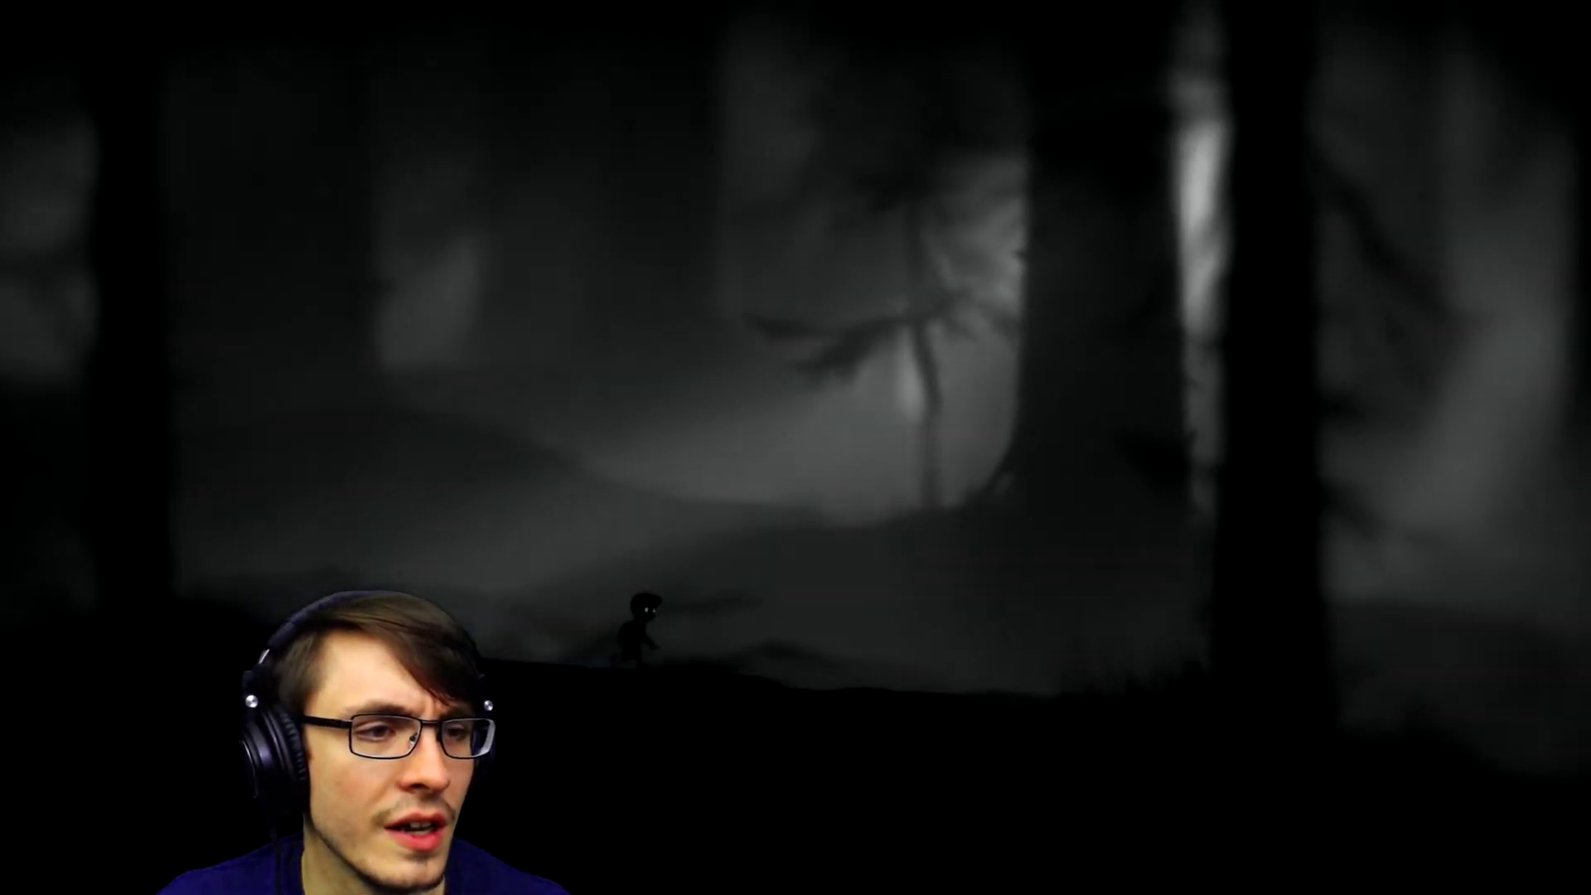
key(Right)
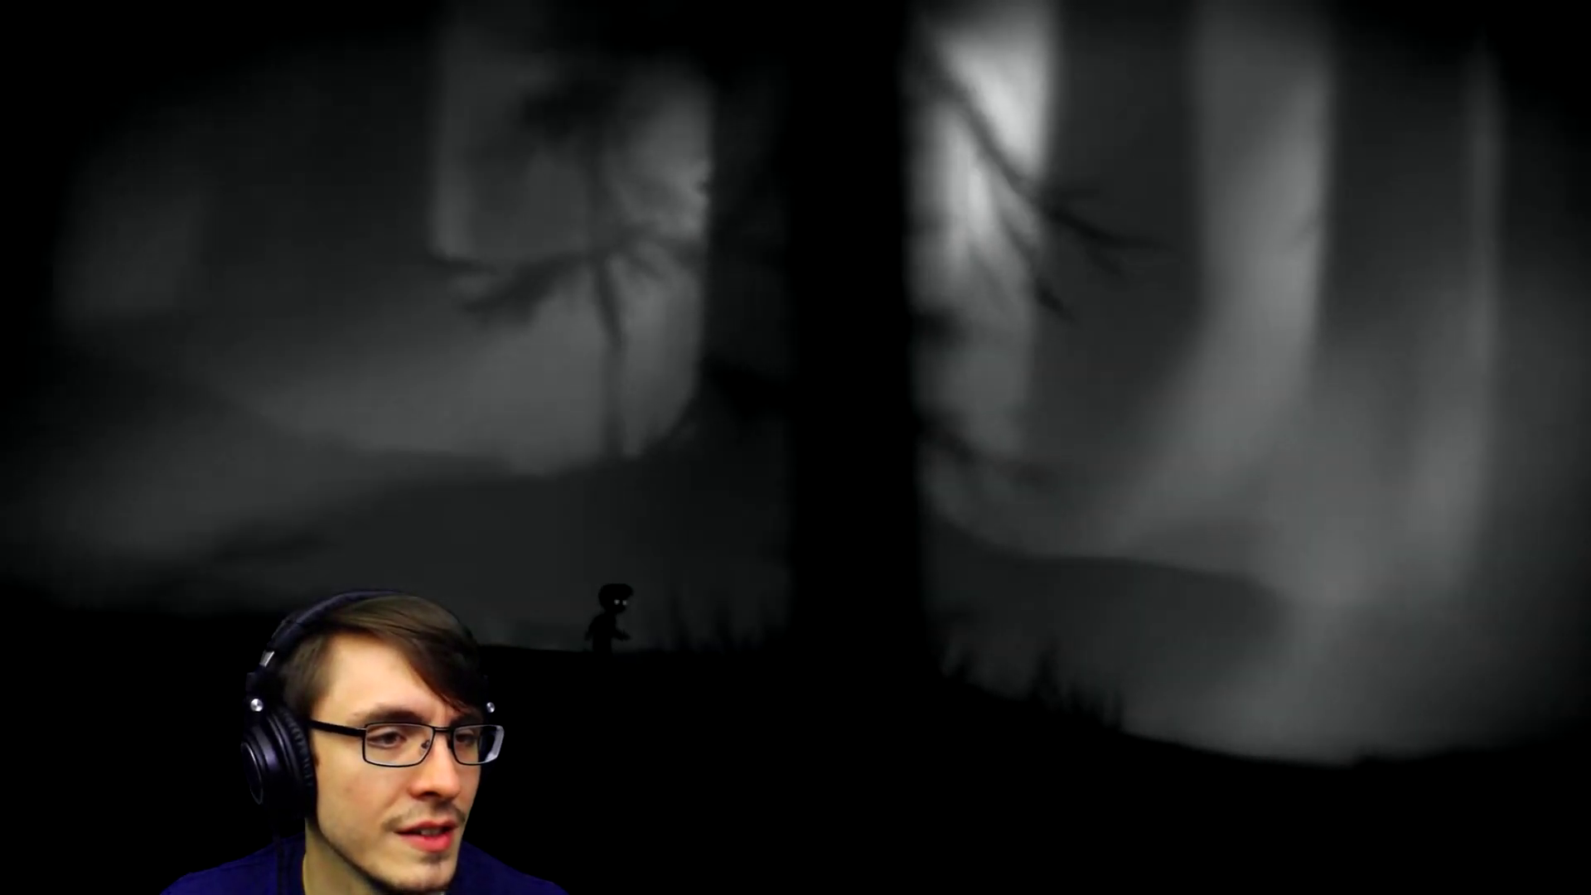
key(Right)
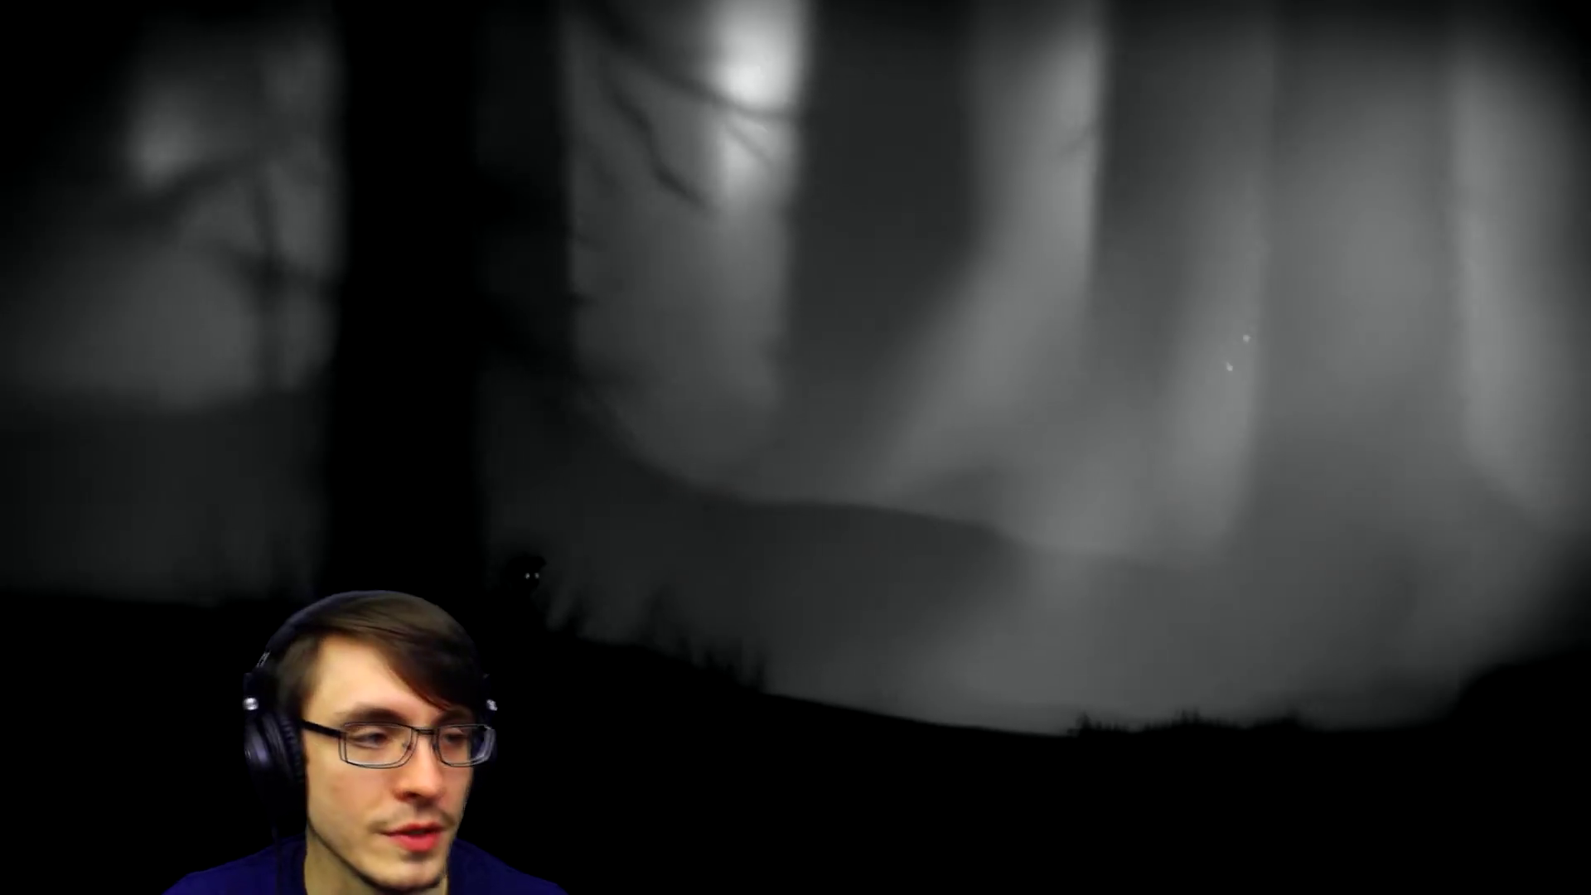
key(Right)
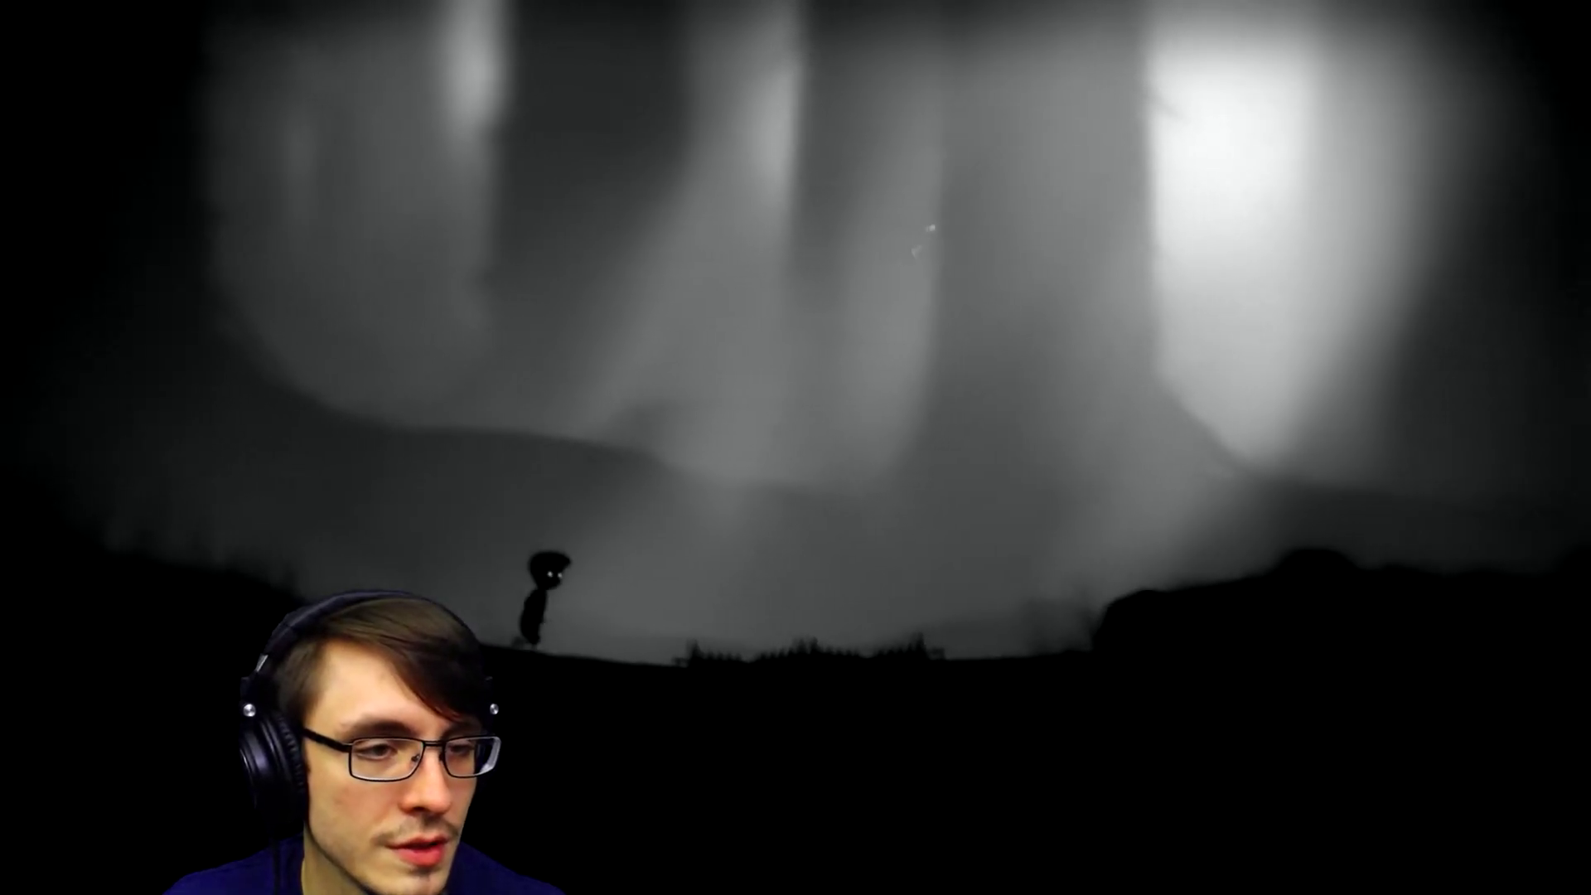
key(Left)
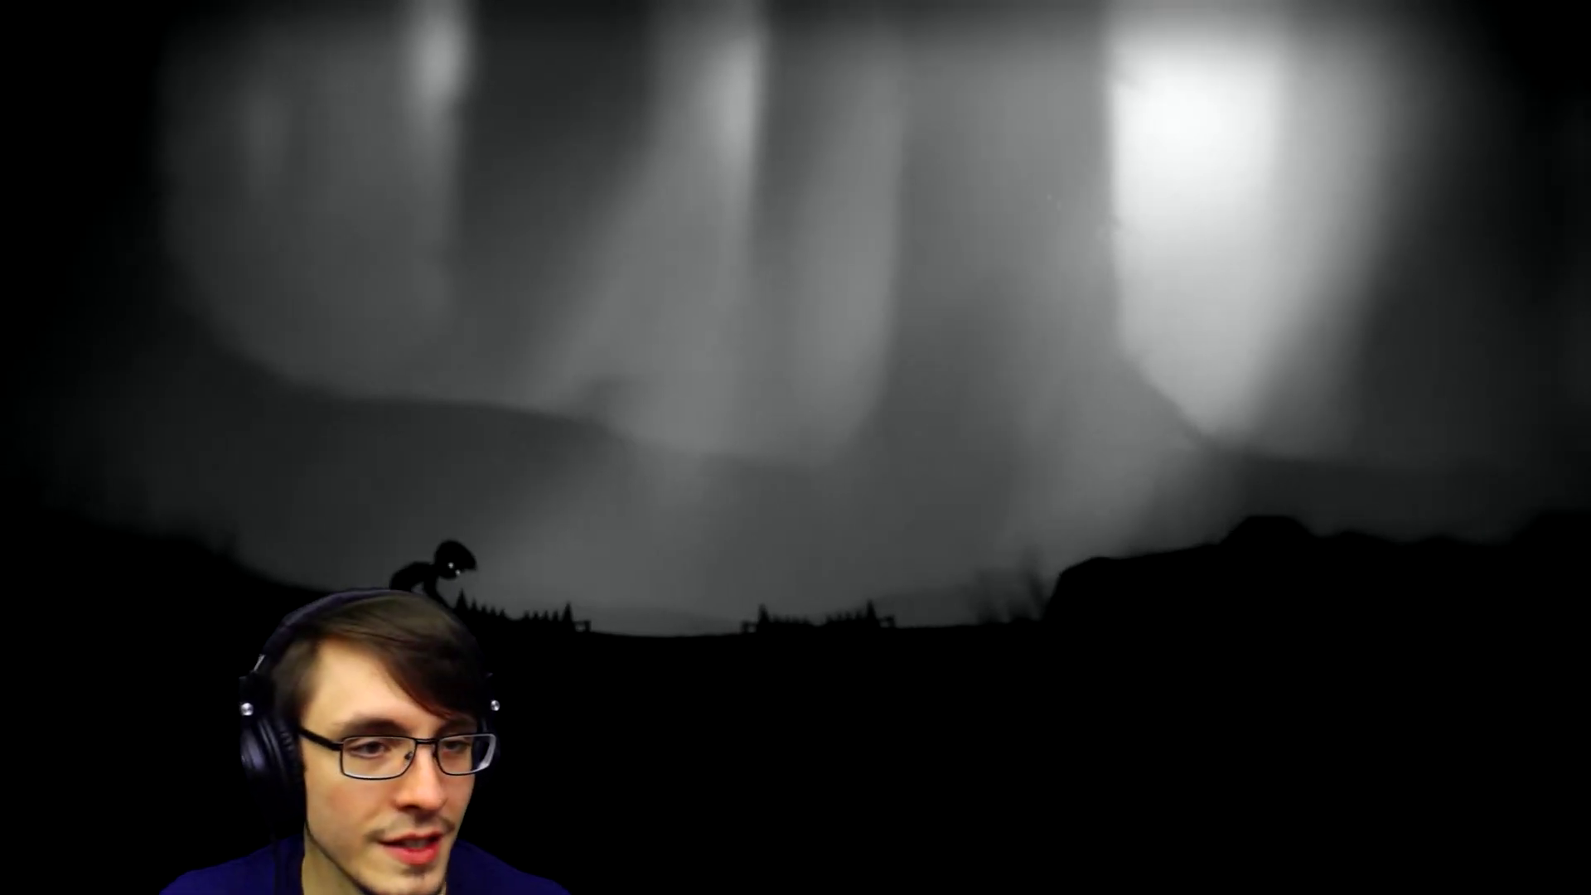
key(Left)
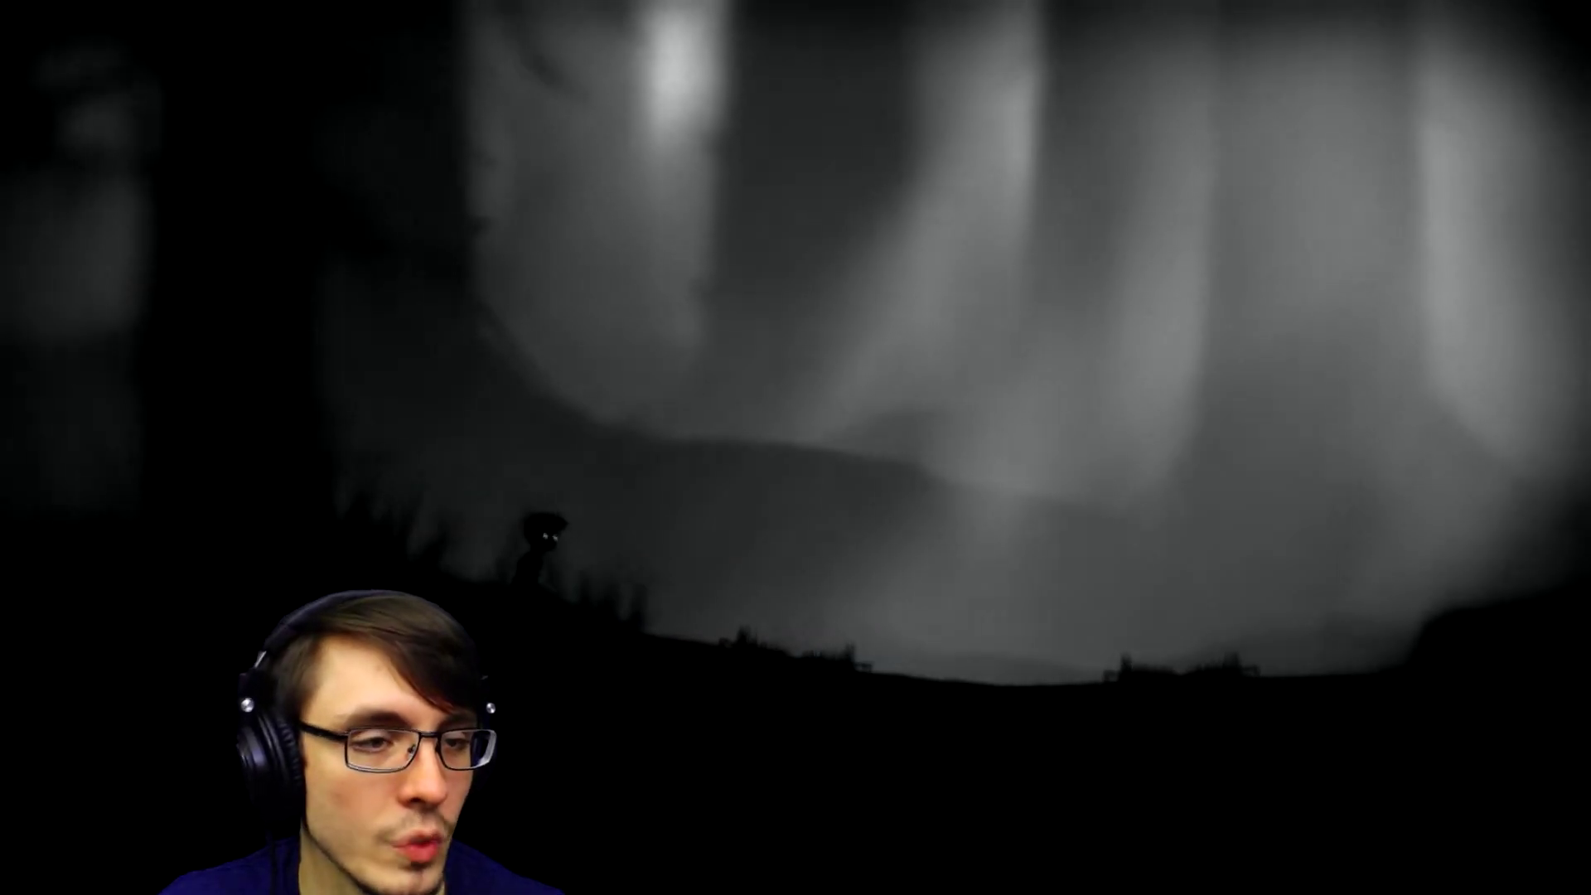
key(Right)
key(Up)
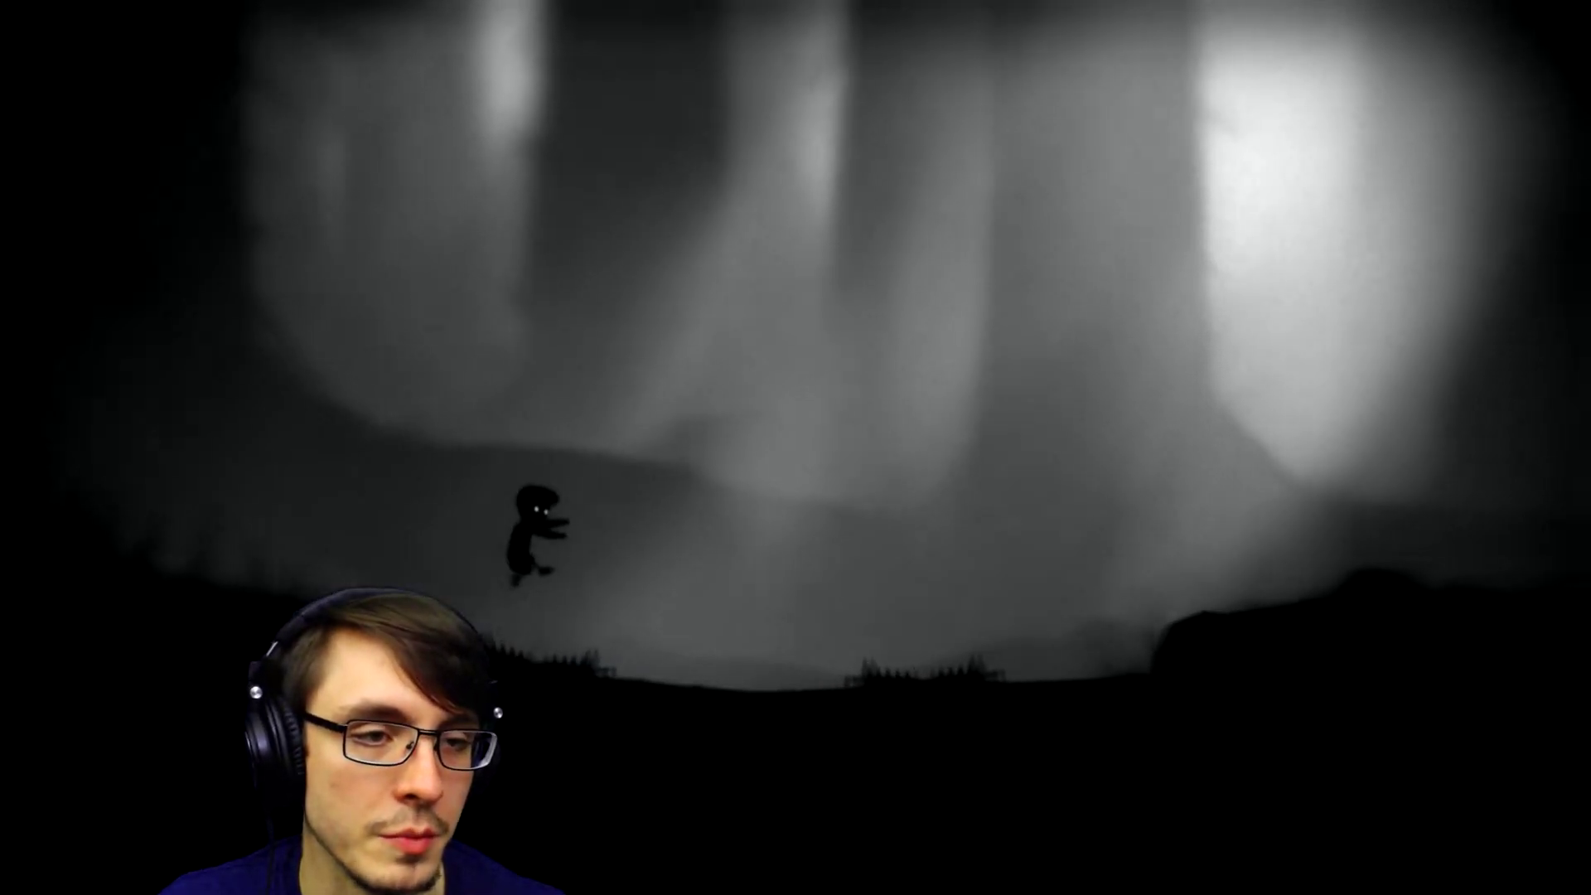
key(Right)
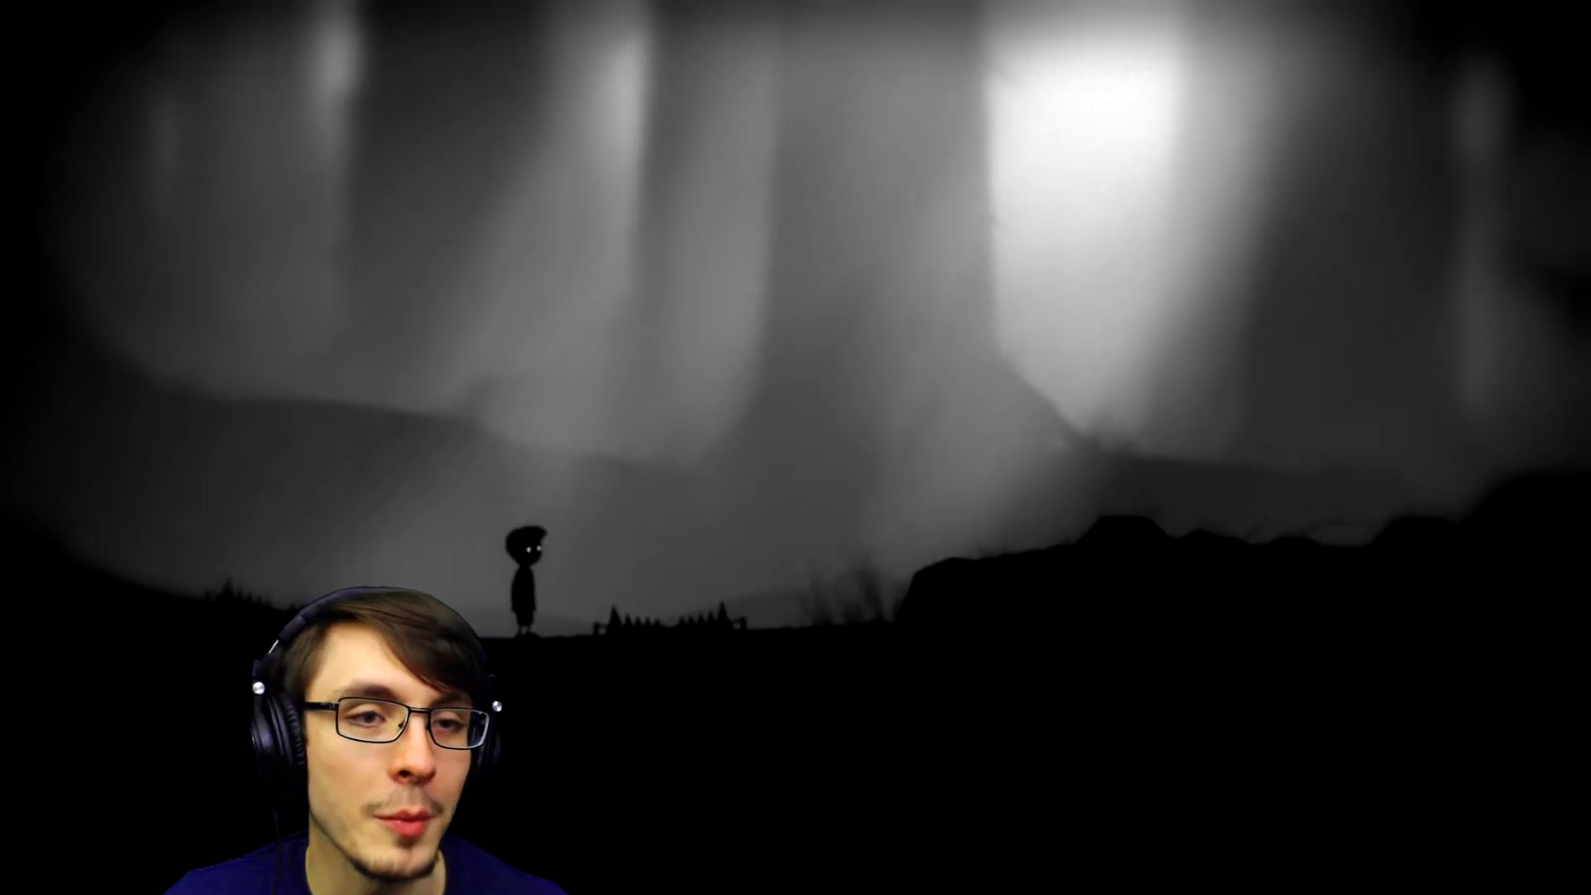
key(Left)
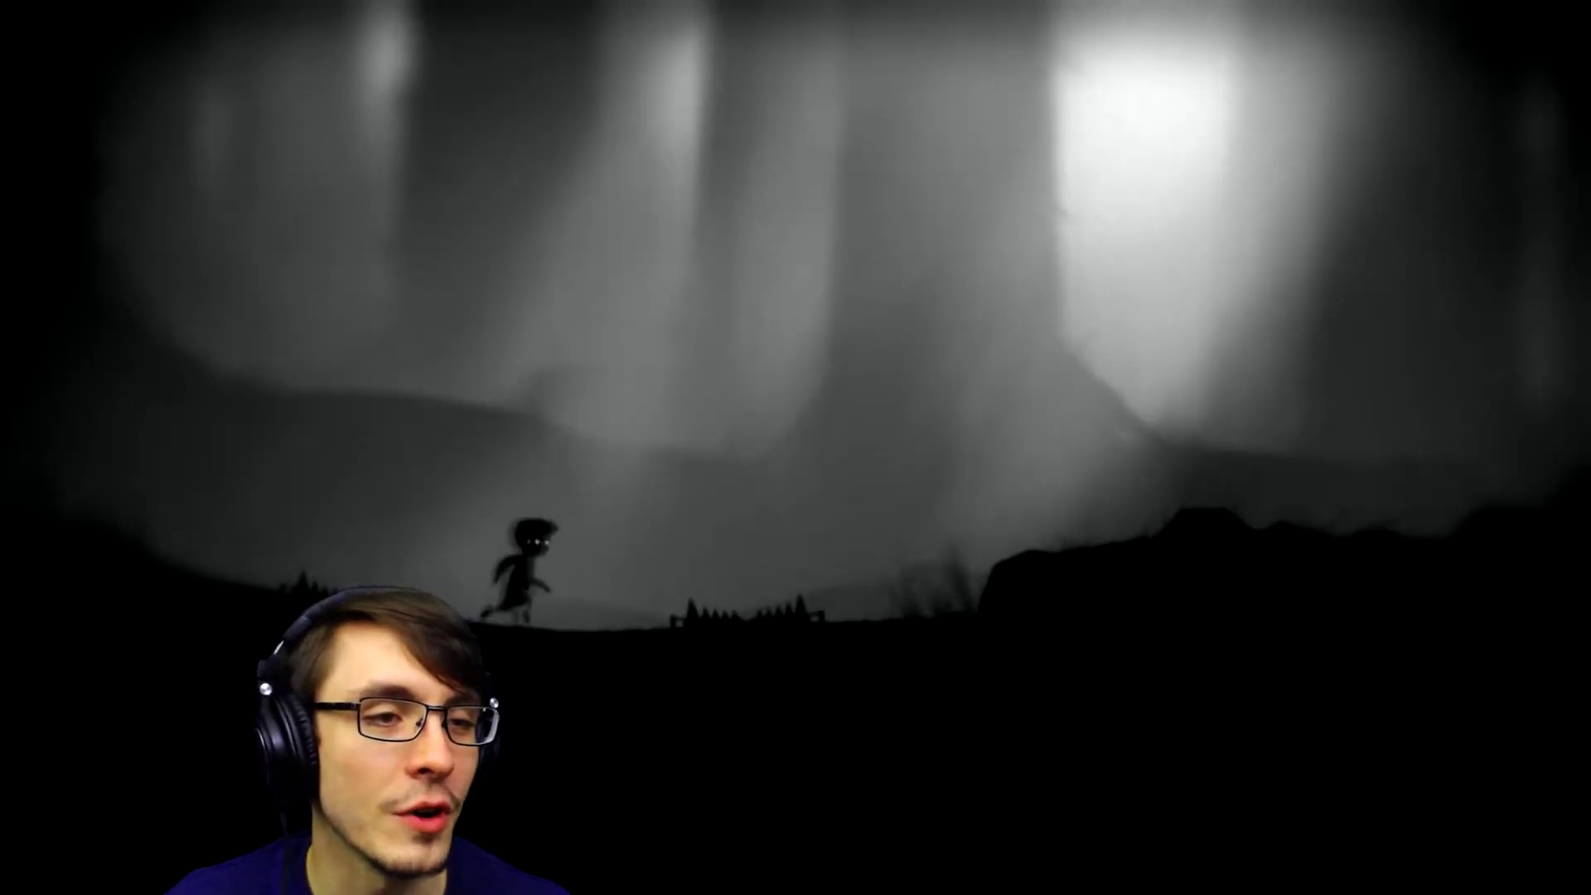
key(Right)
key(Up)
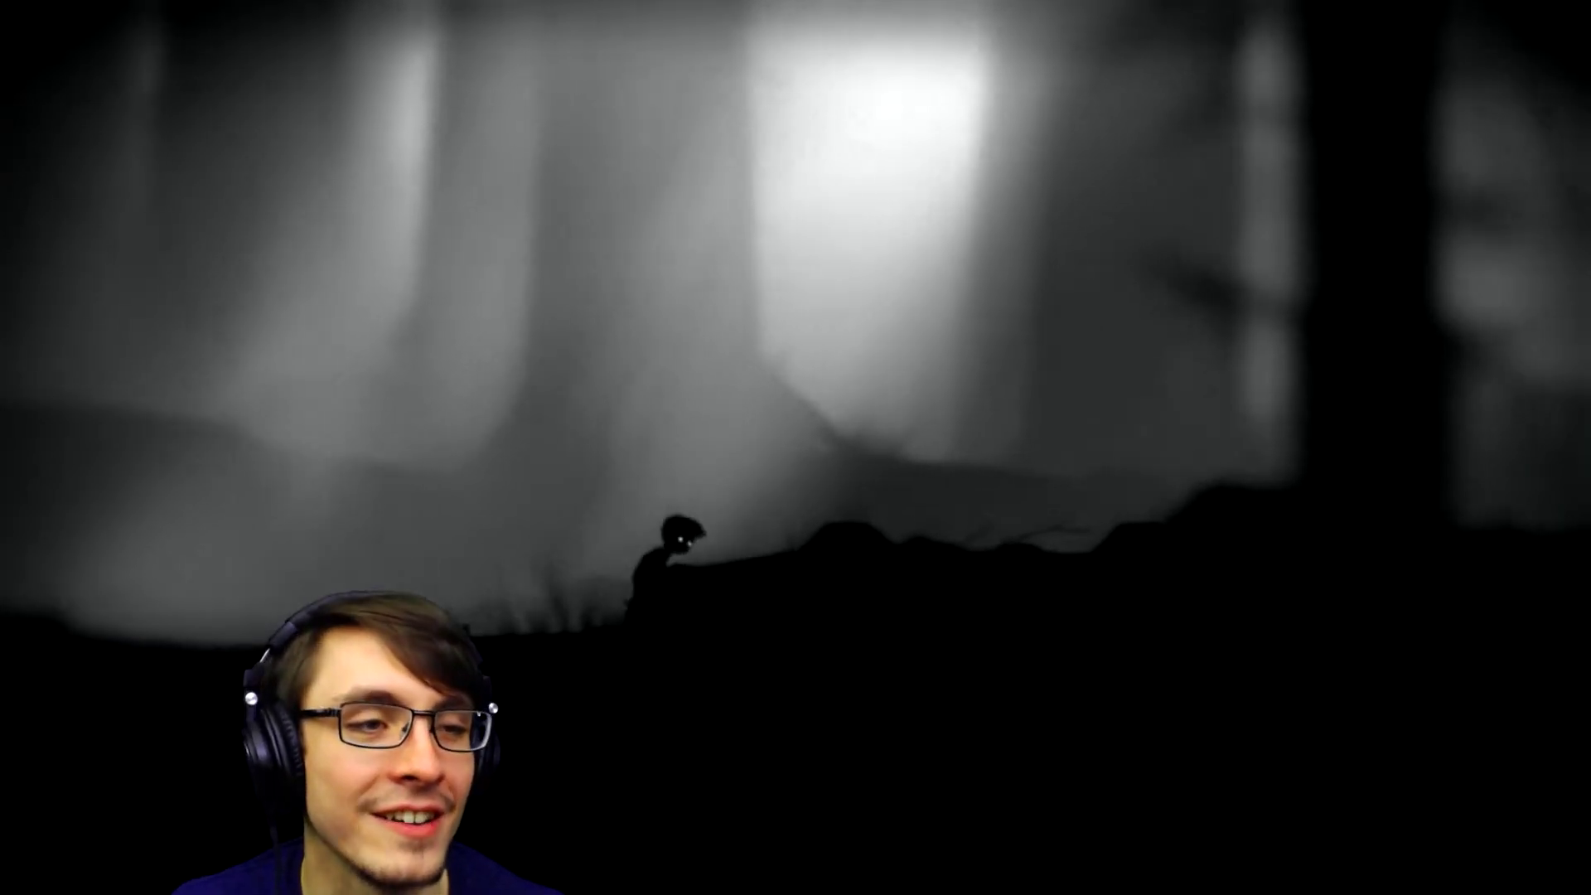
key(Right)
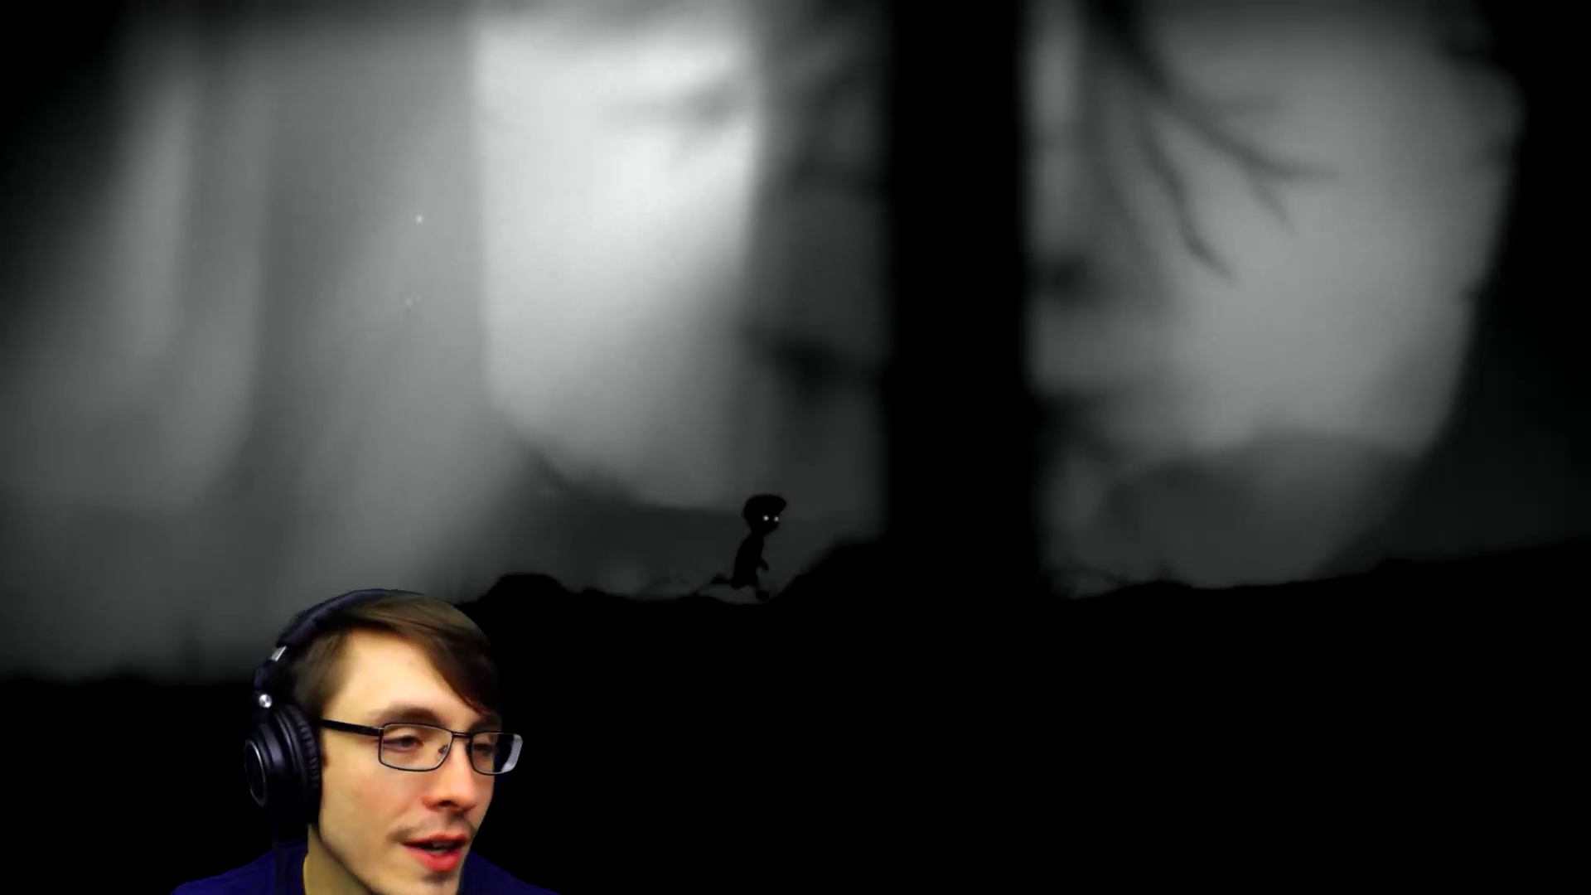
key(Right)
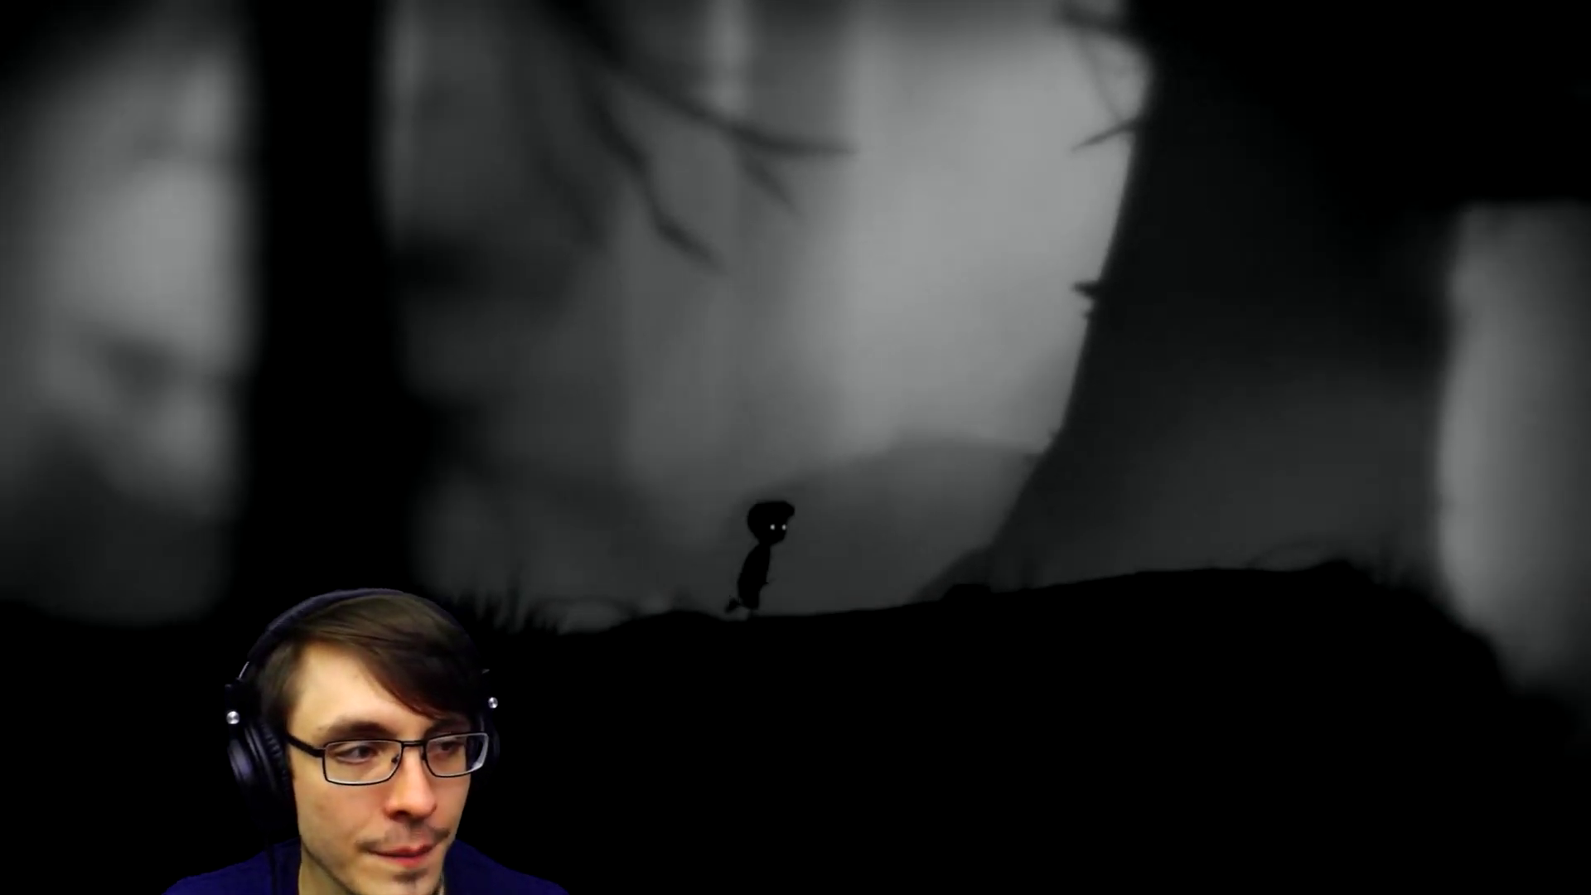
key(Right)
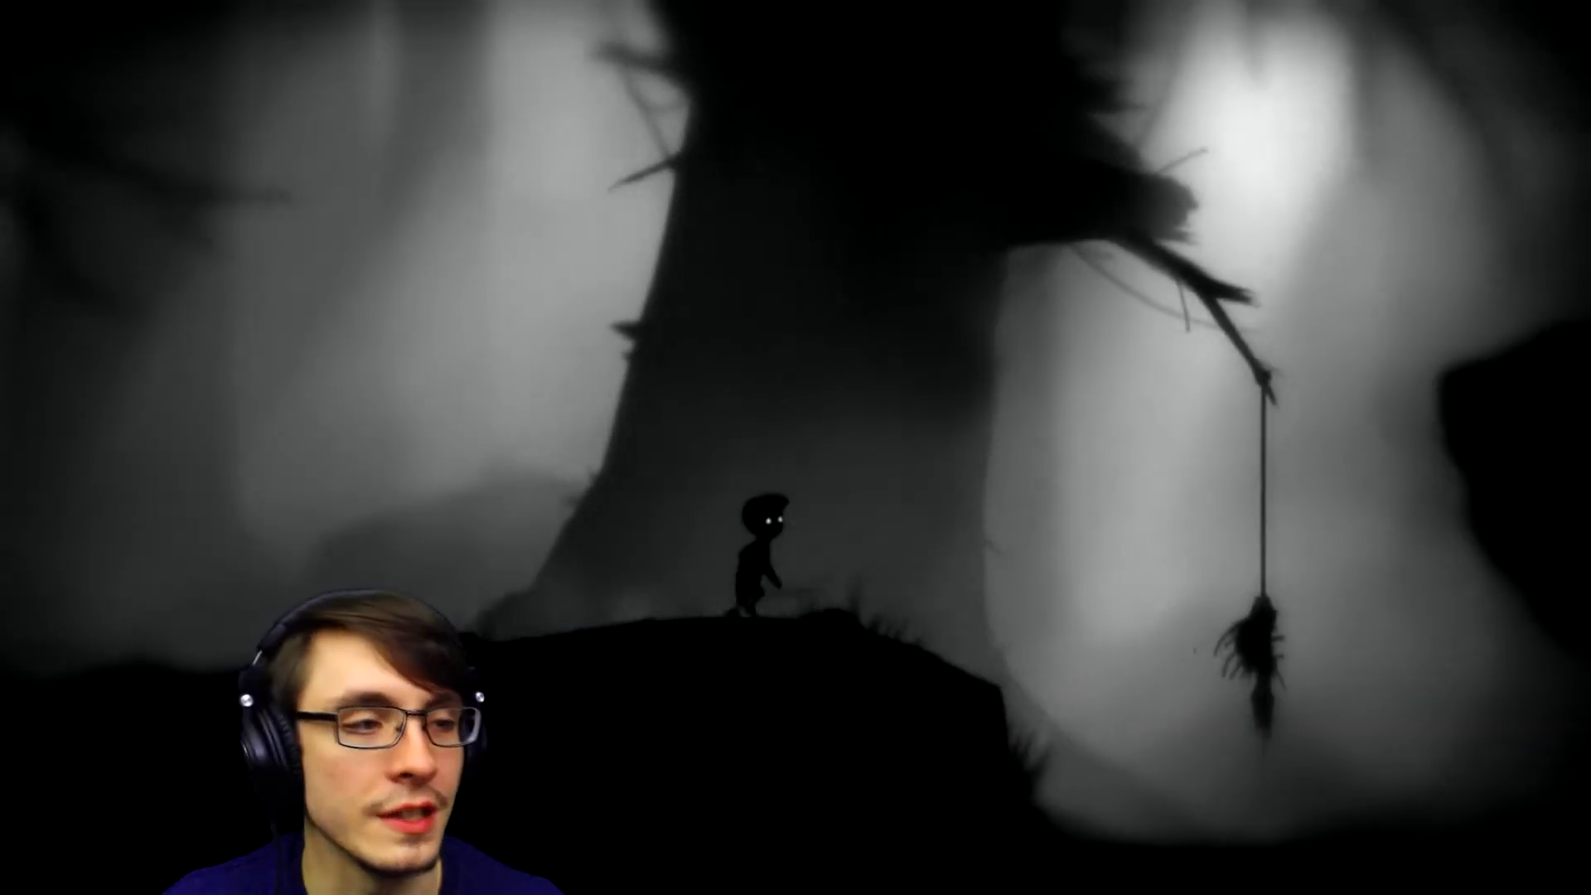
key(Right)
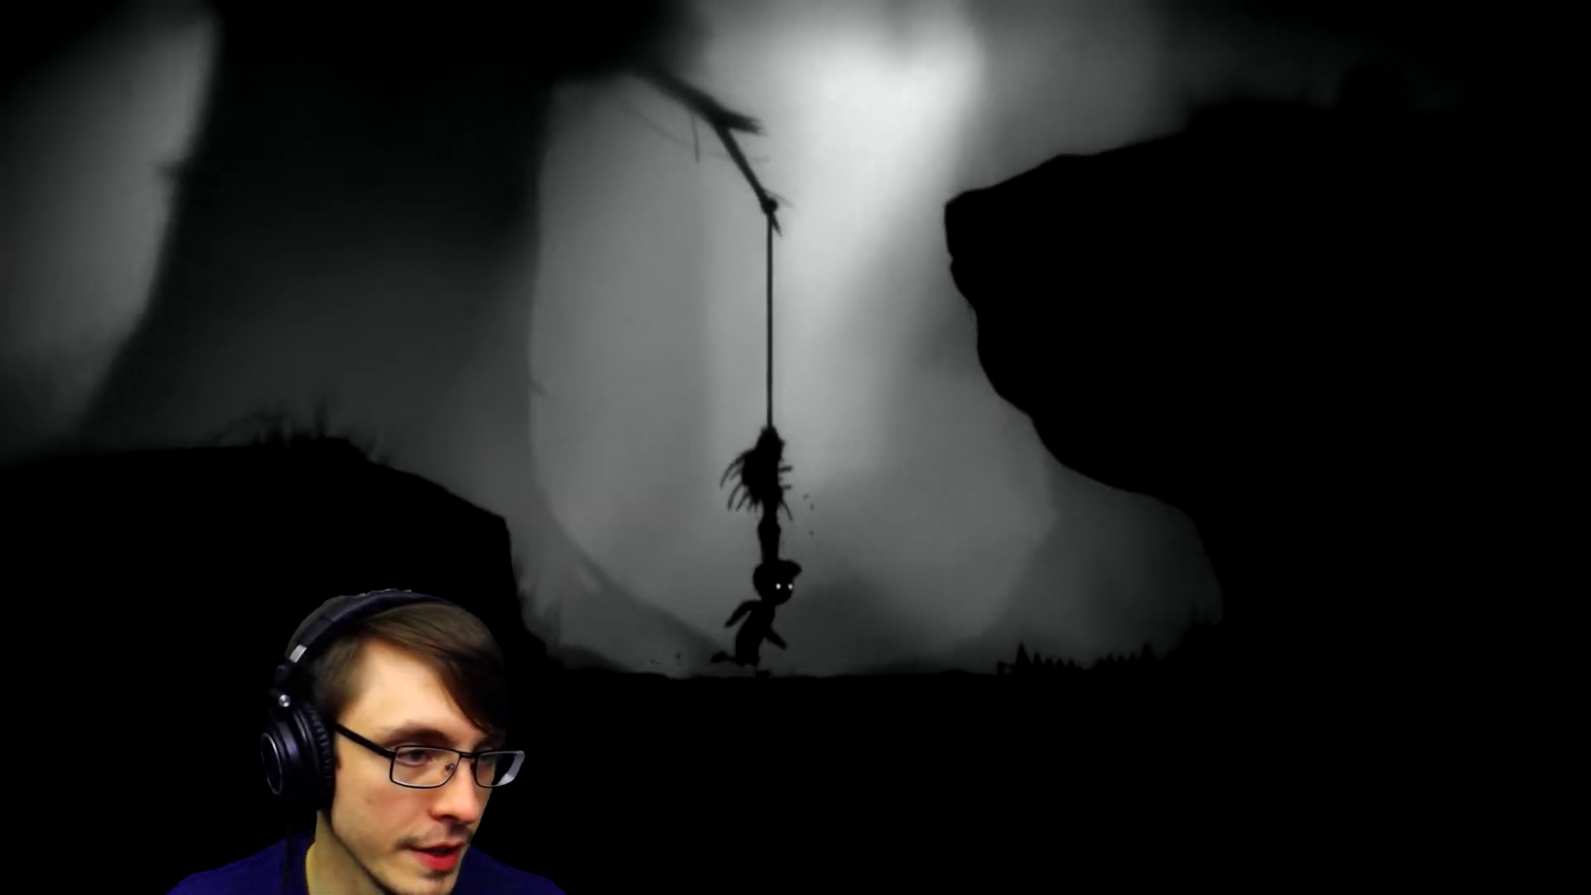
key(Right)
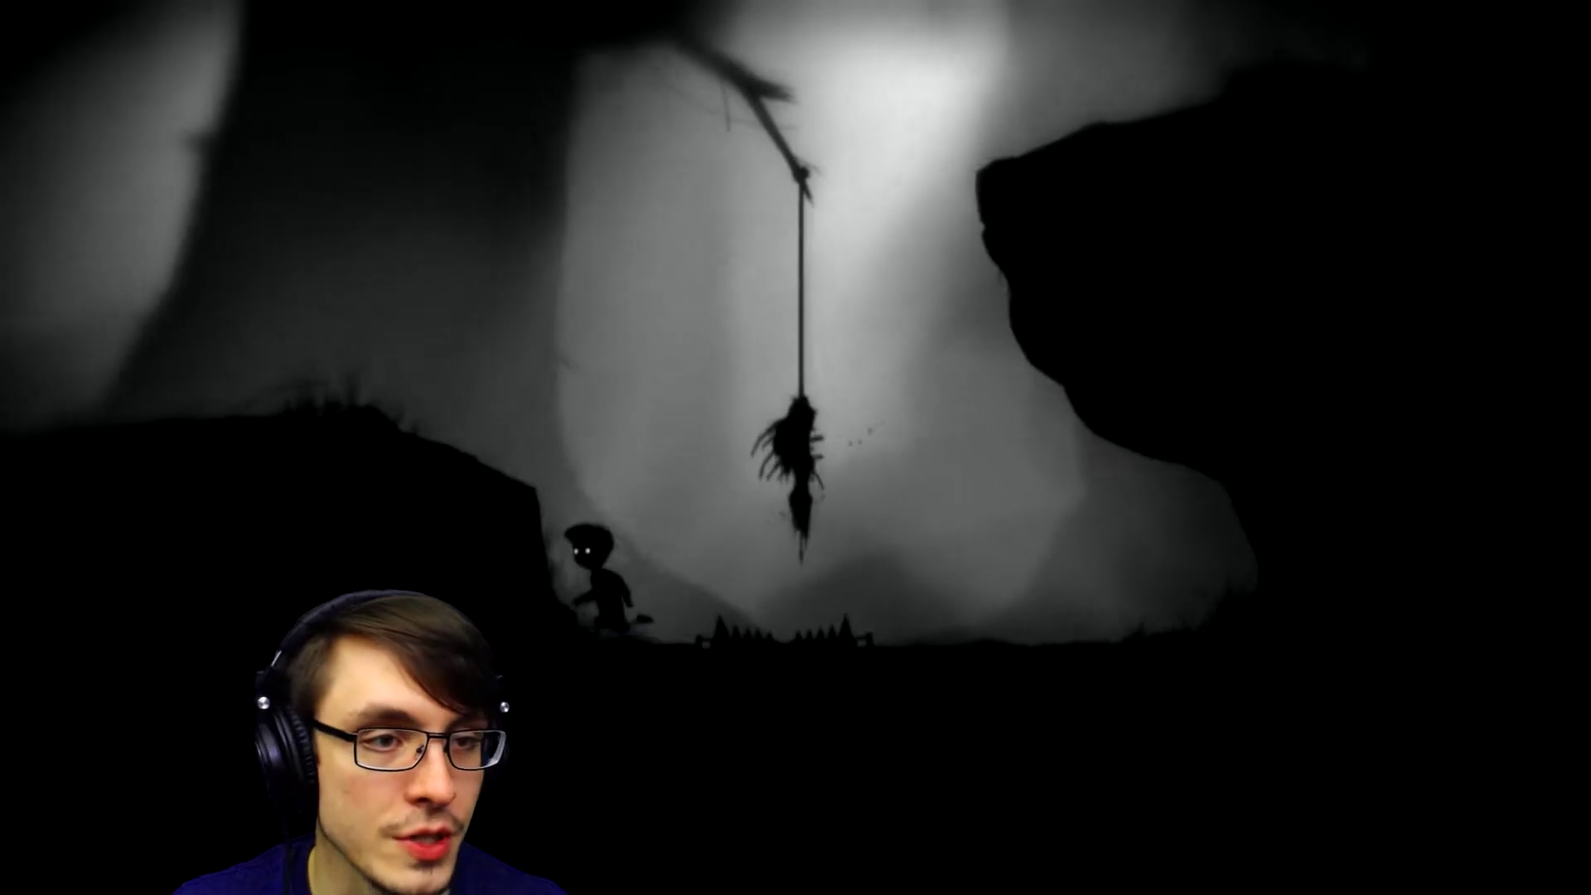
key(Left)
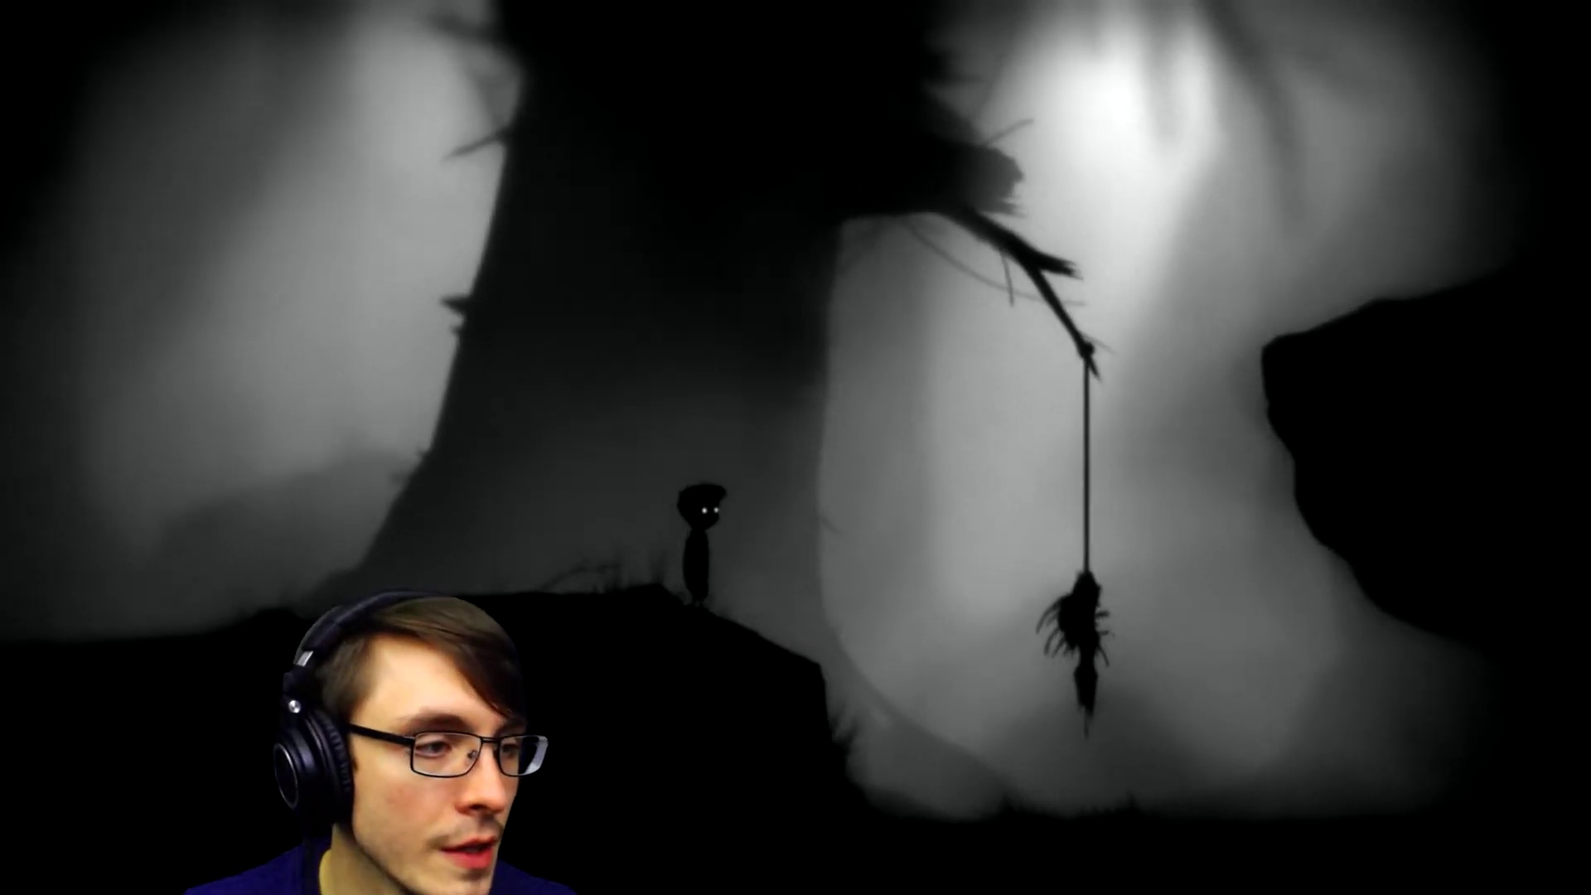
key(Right)
key(Up)
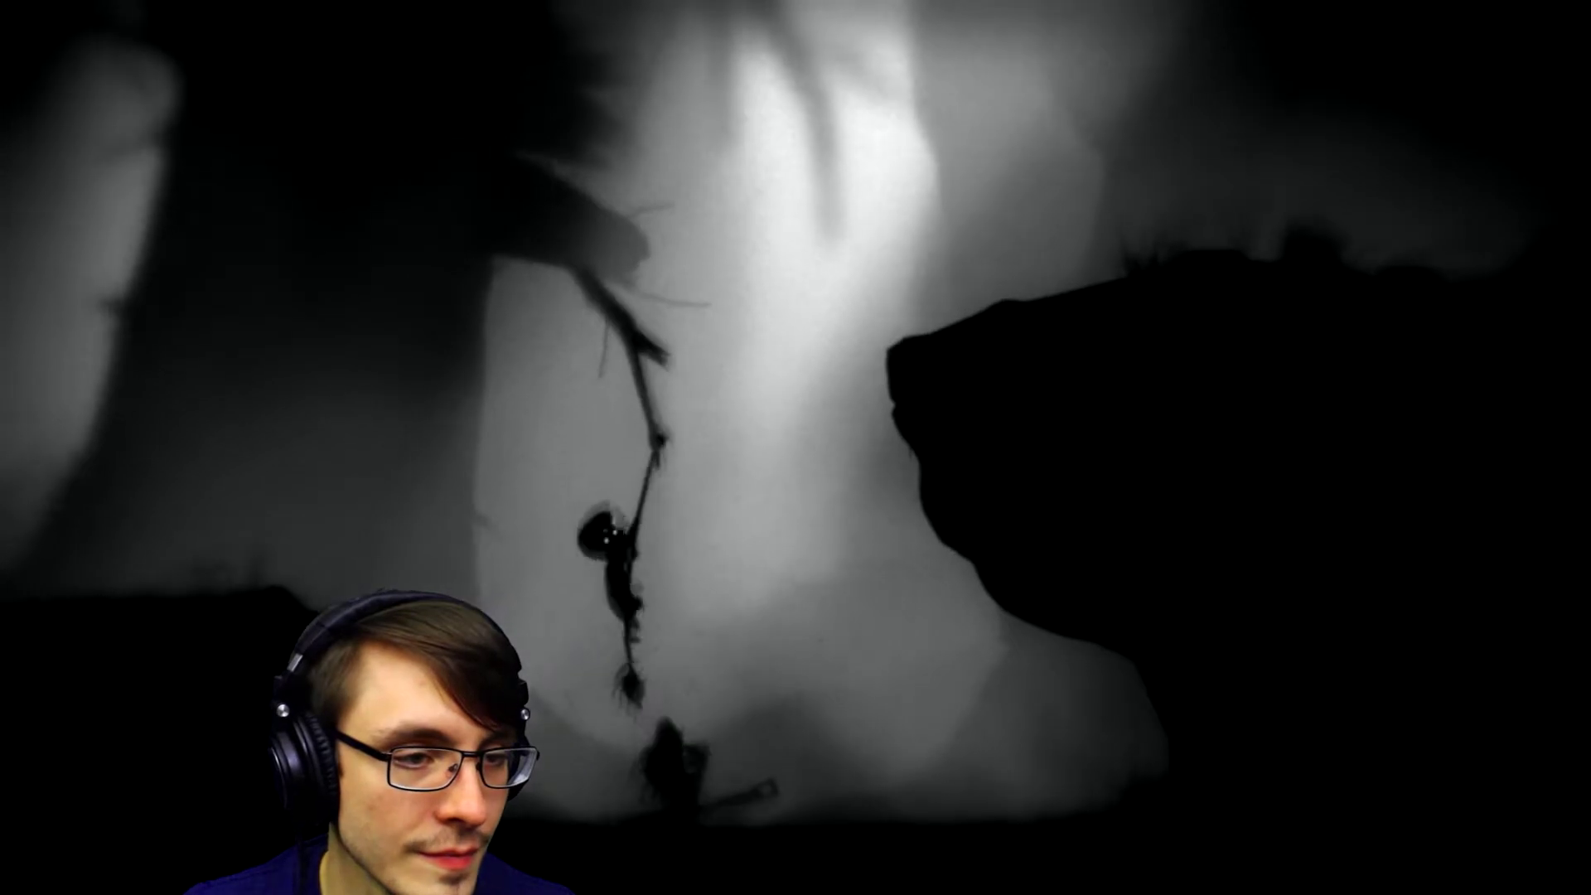
key(Up)
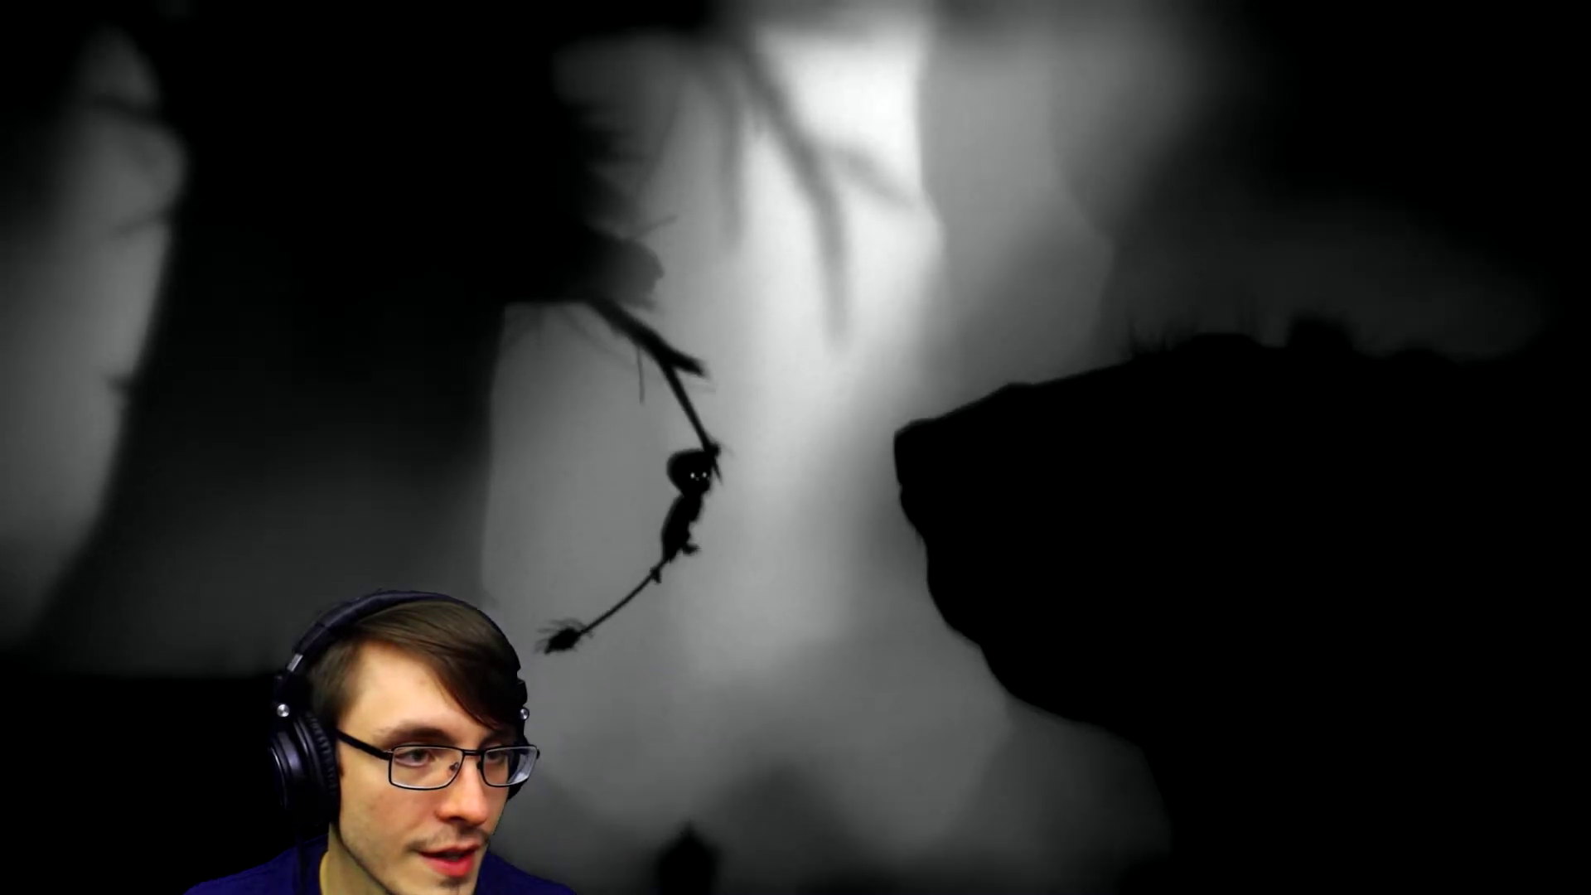
key(Right)
key(Up)
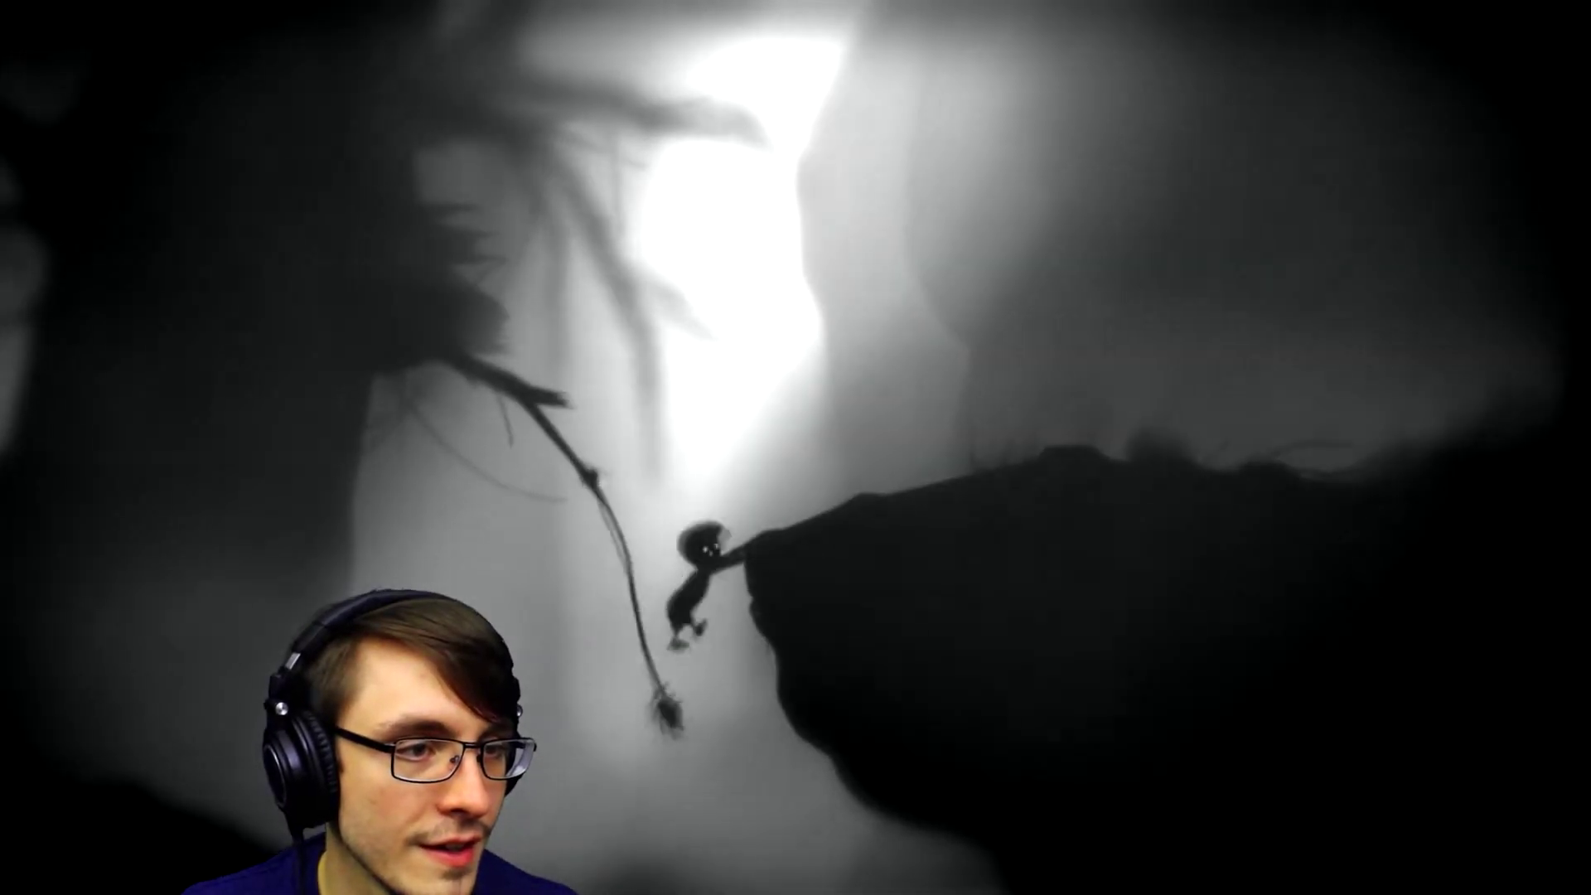
key(Right)
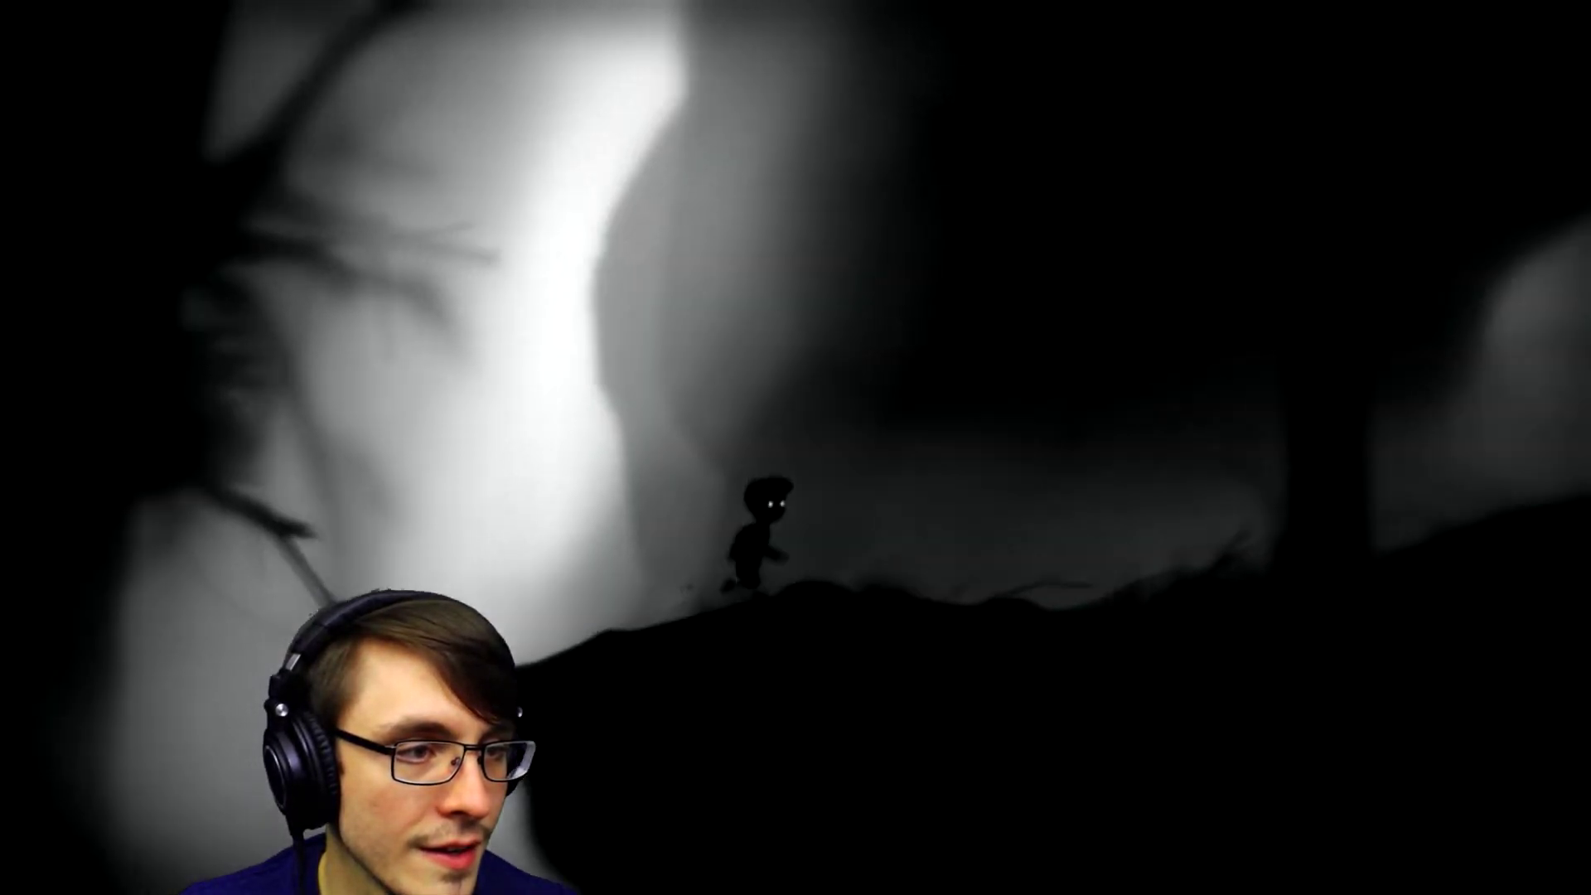
key(Right)
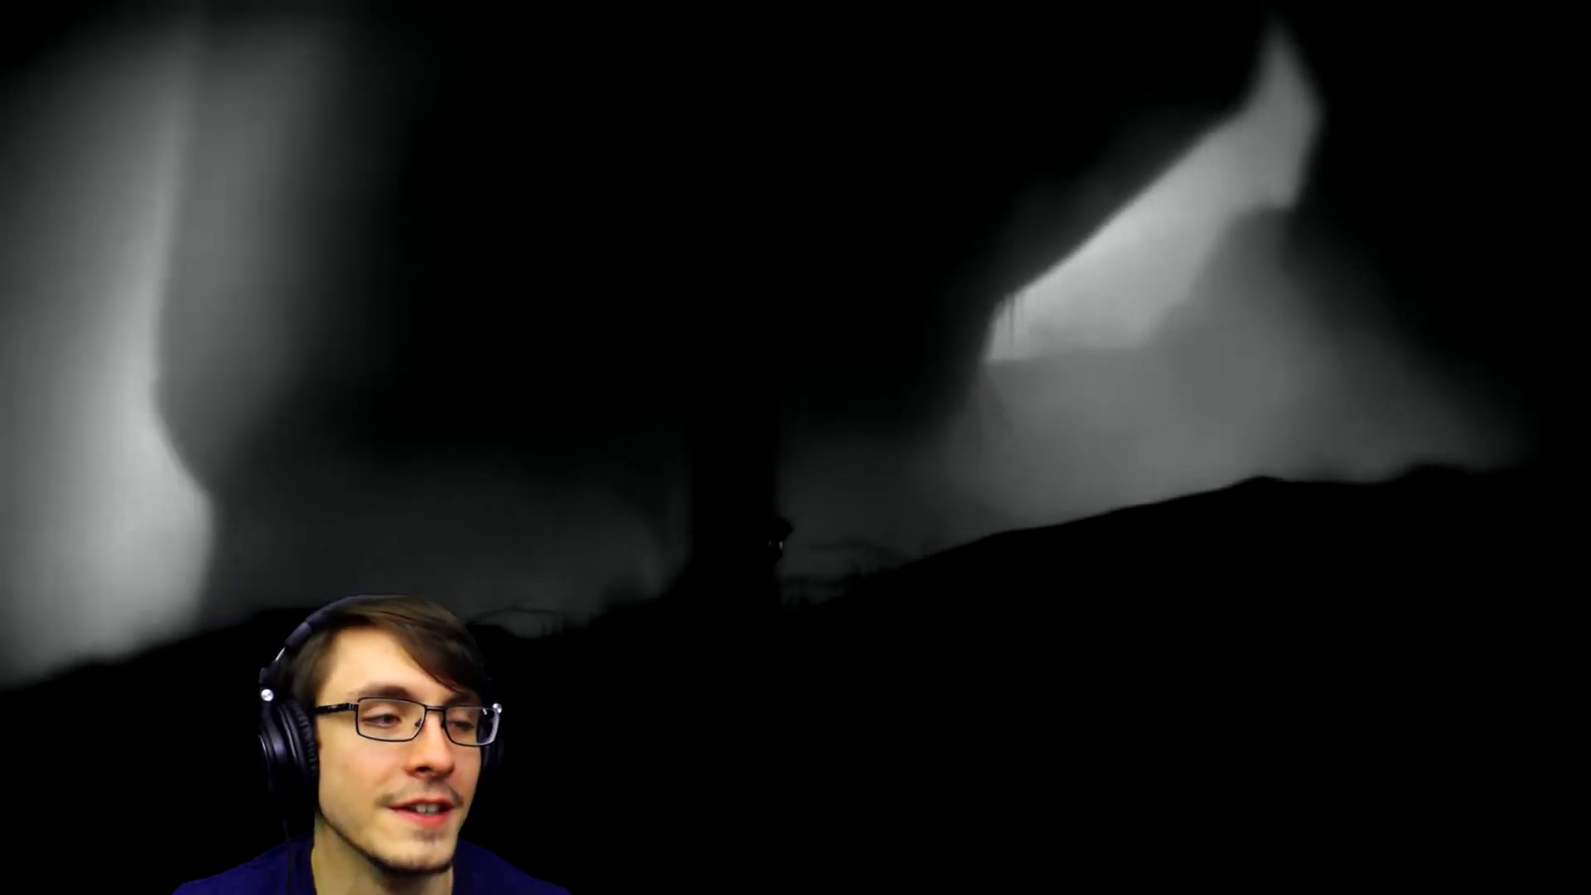
key(Right)
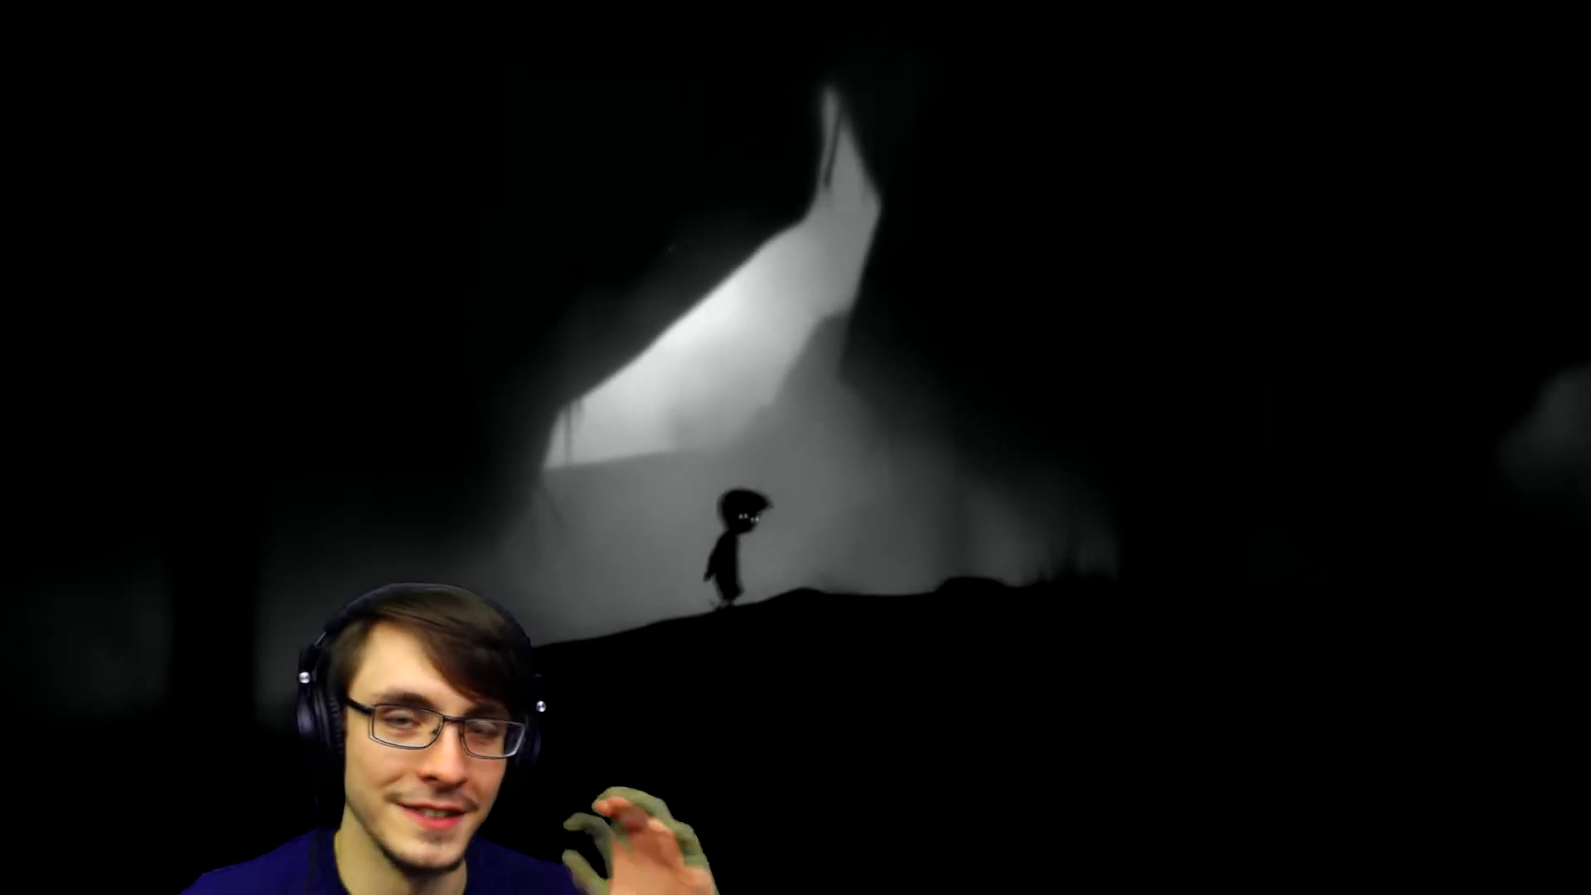
key(Right)
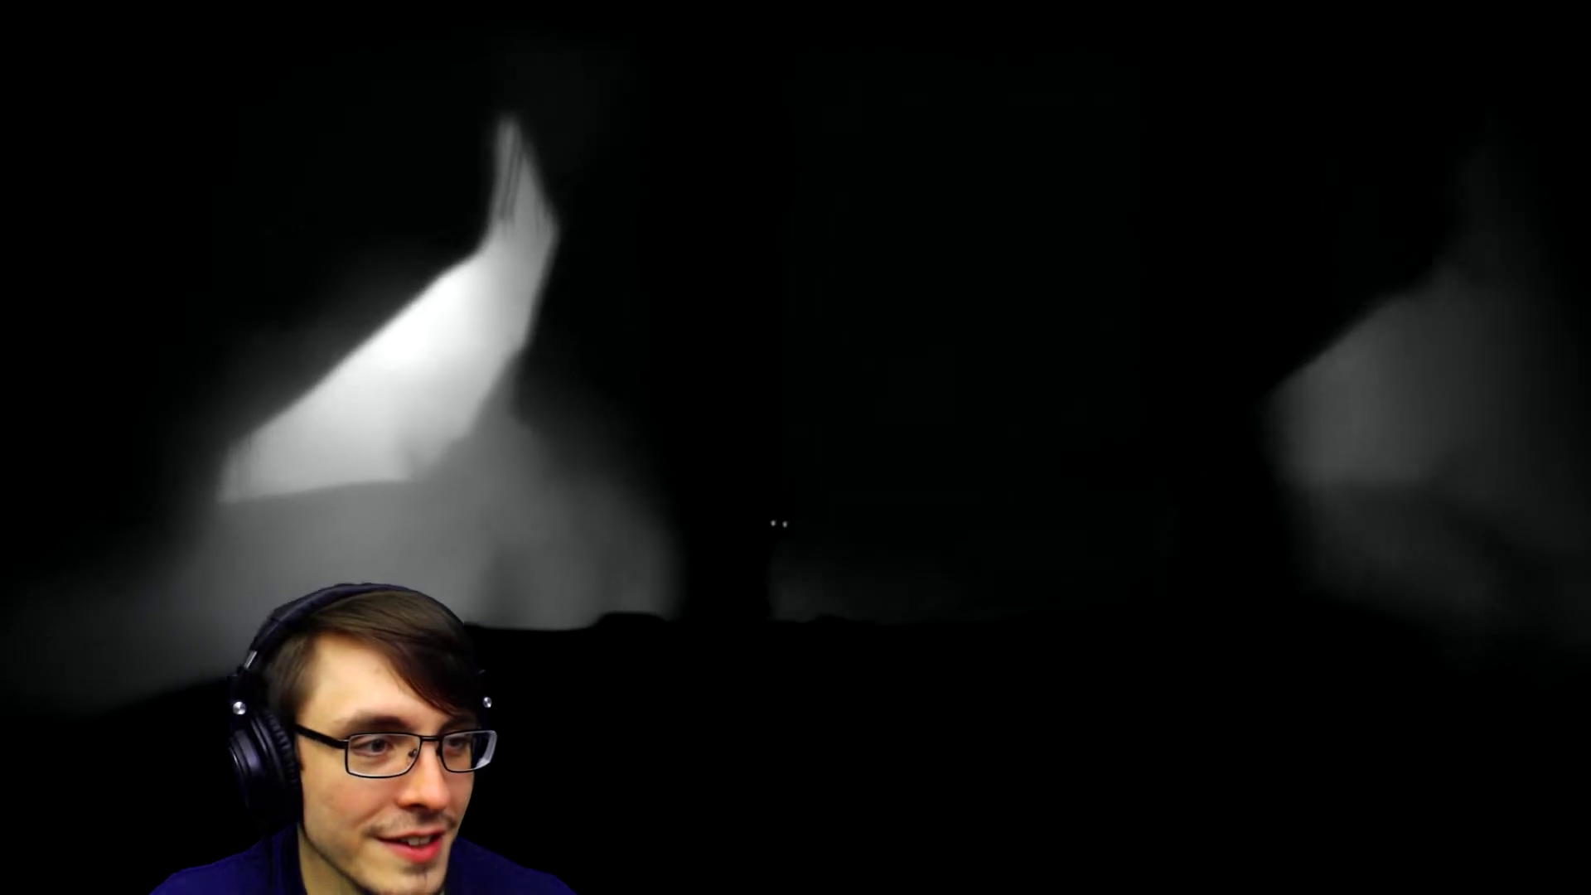
key(Right)
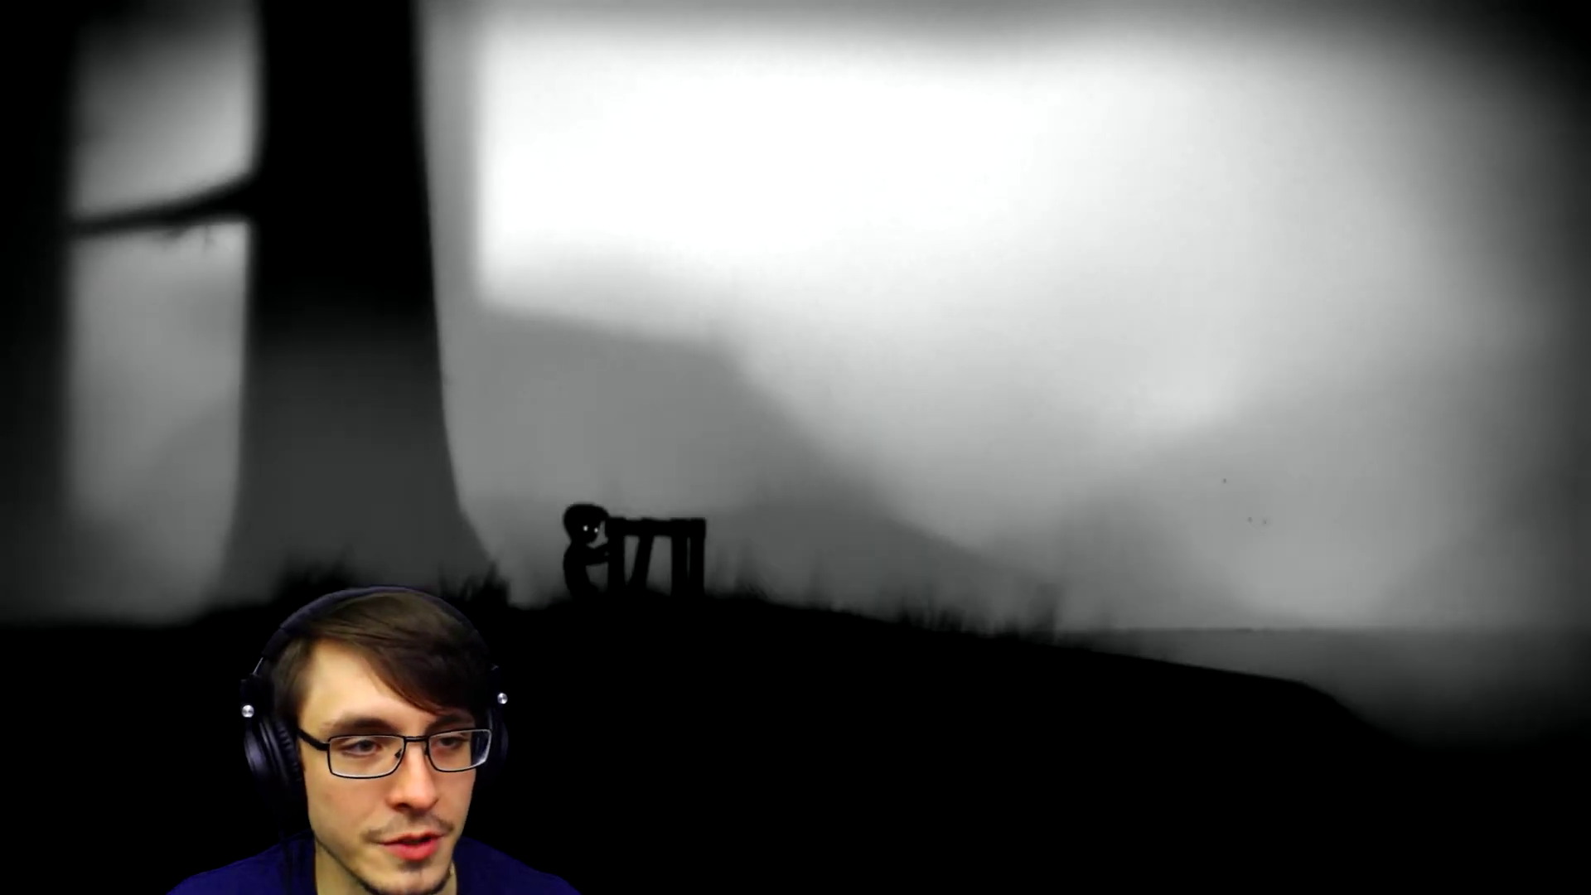
key(Left)
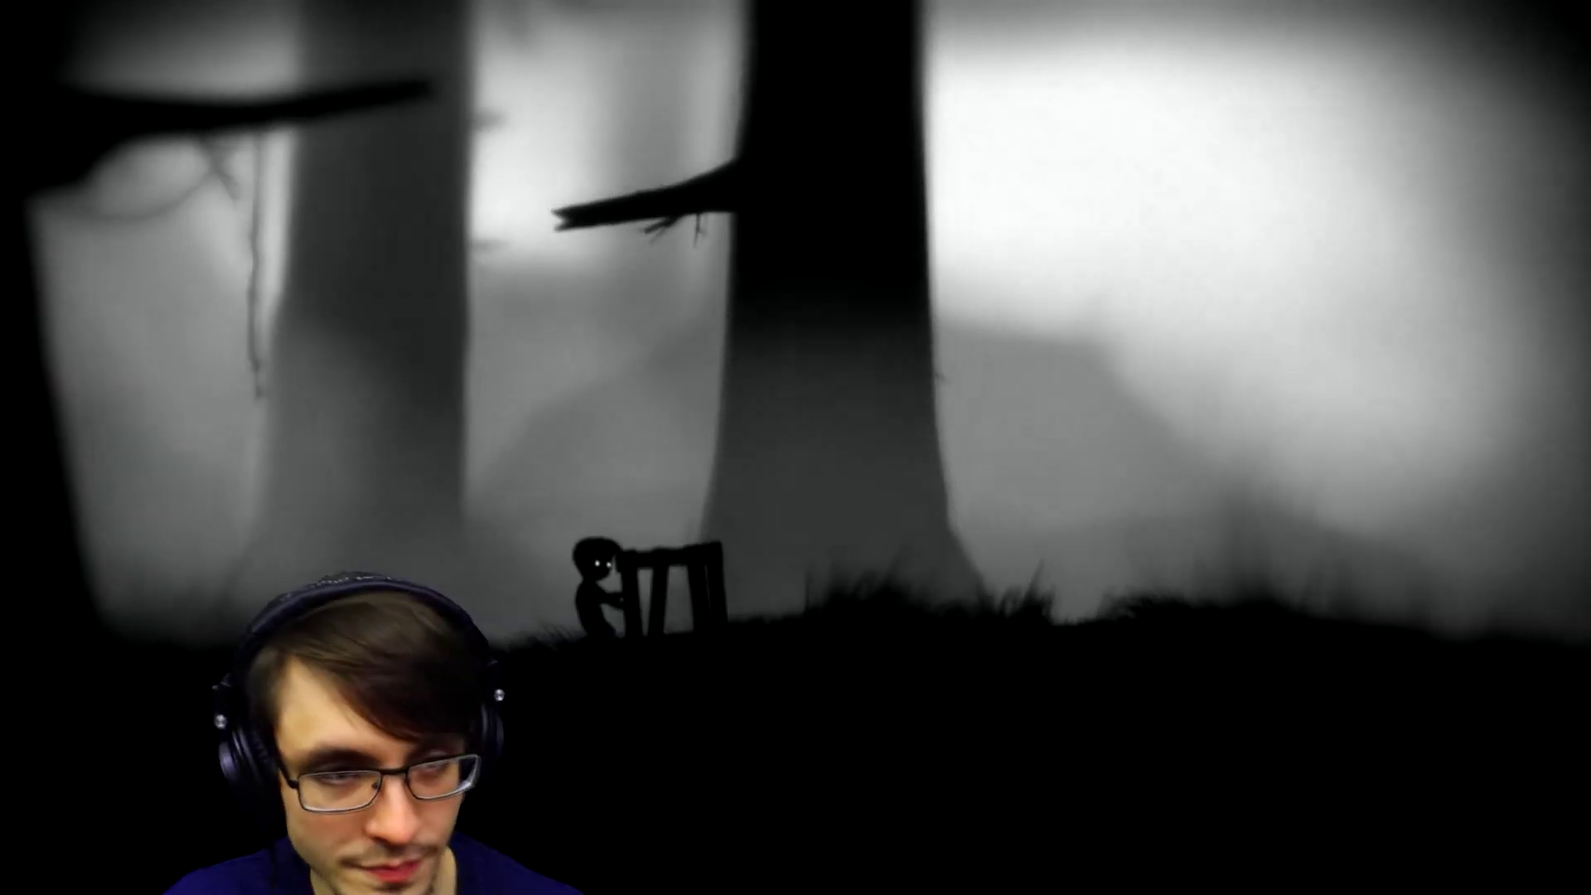
key(Left)
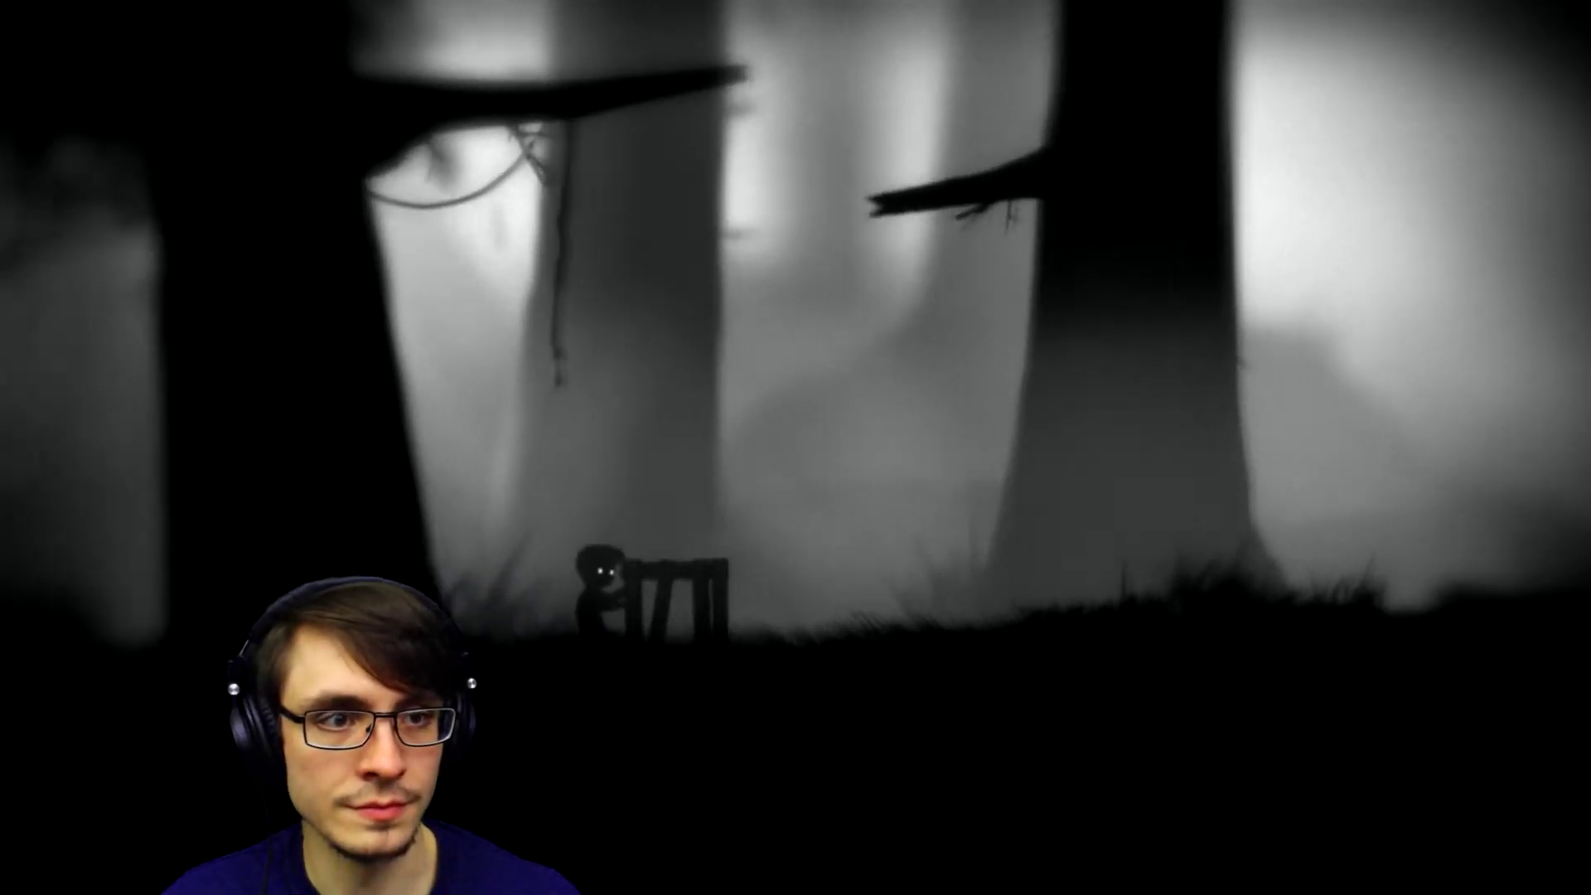
key(Left)
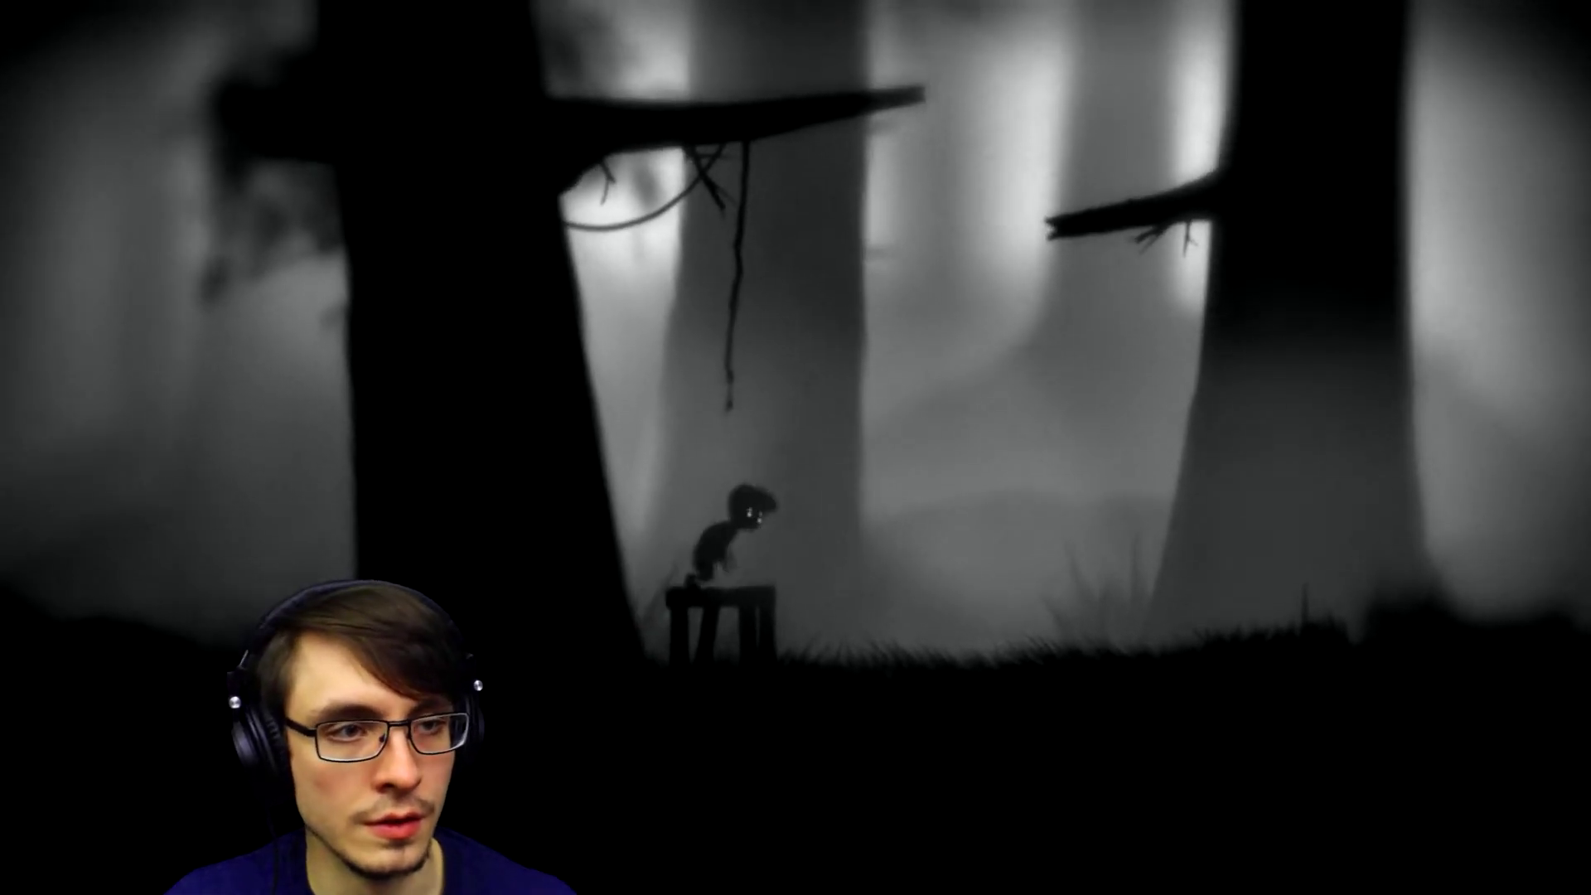
key(Up)
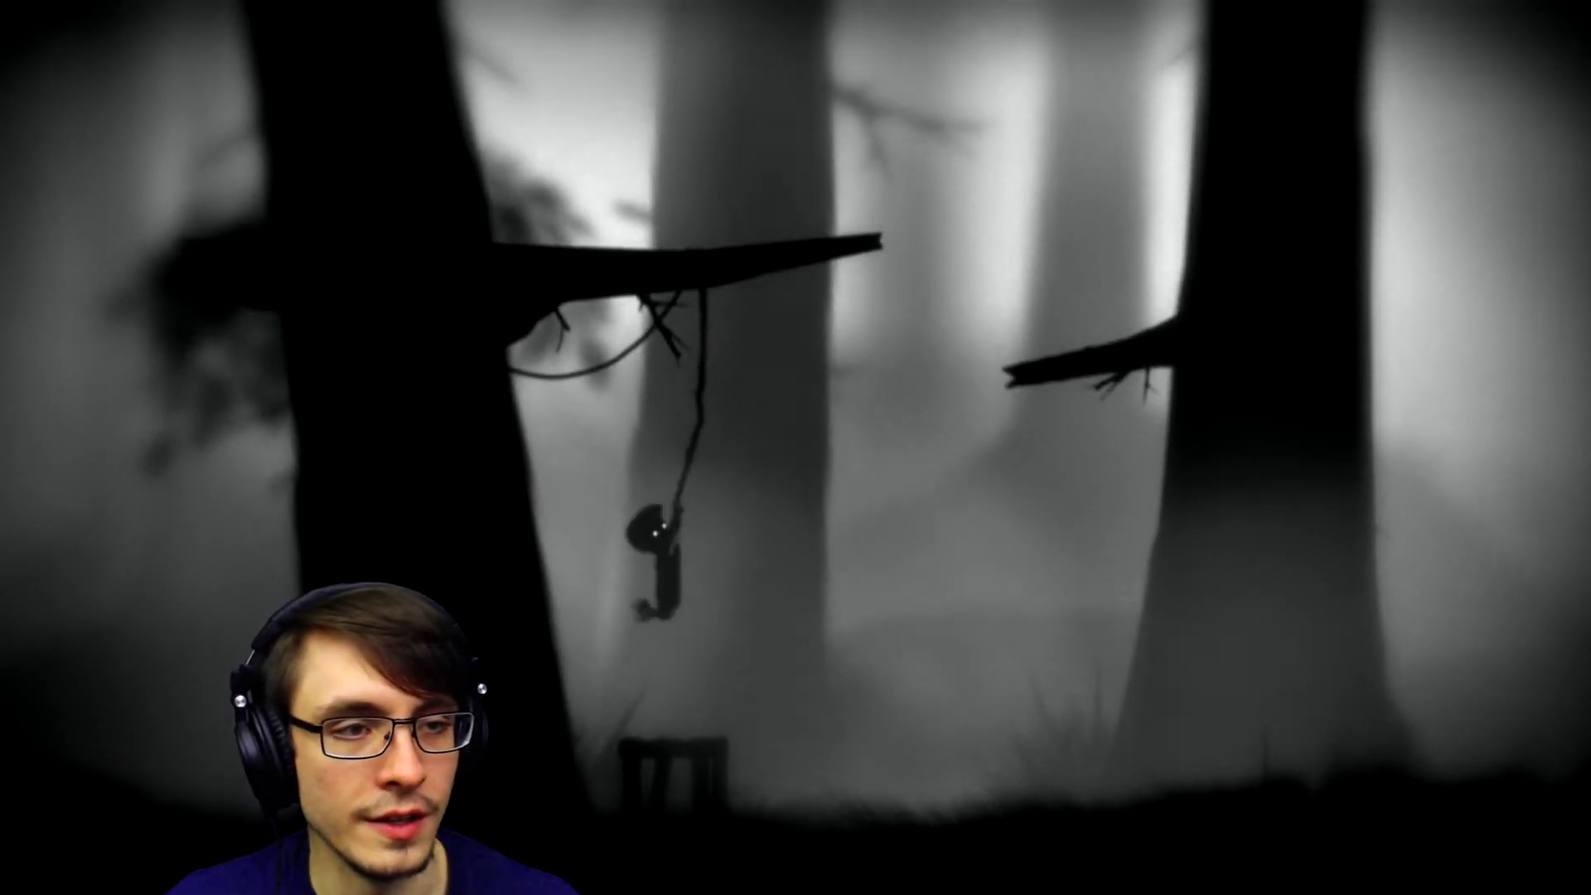
key(Right)
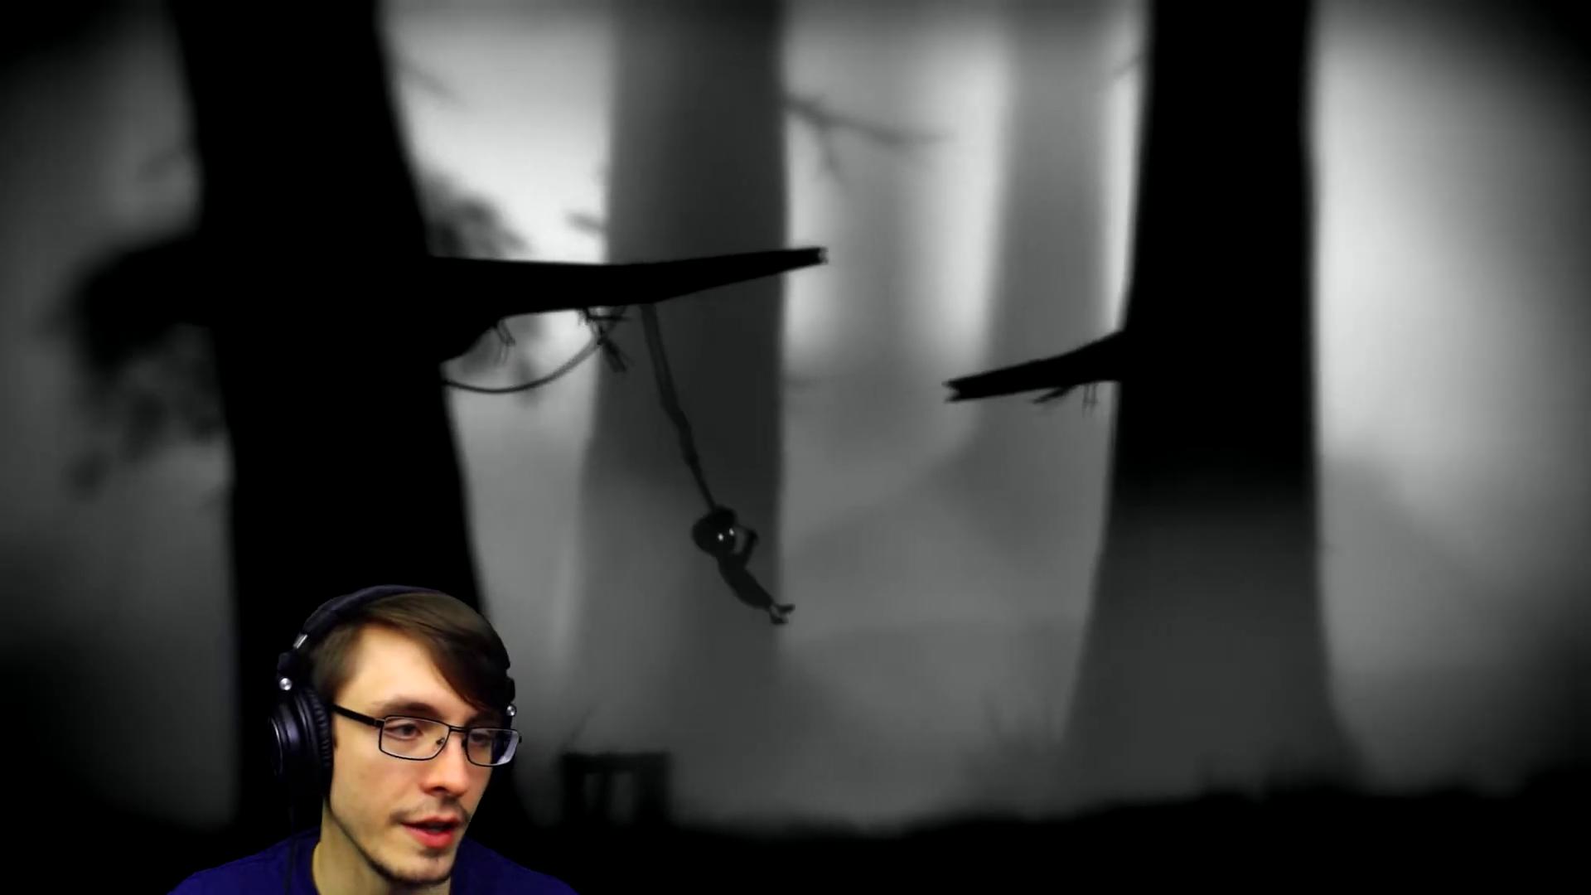
key(Left)
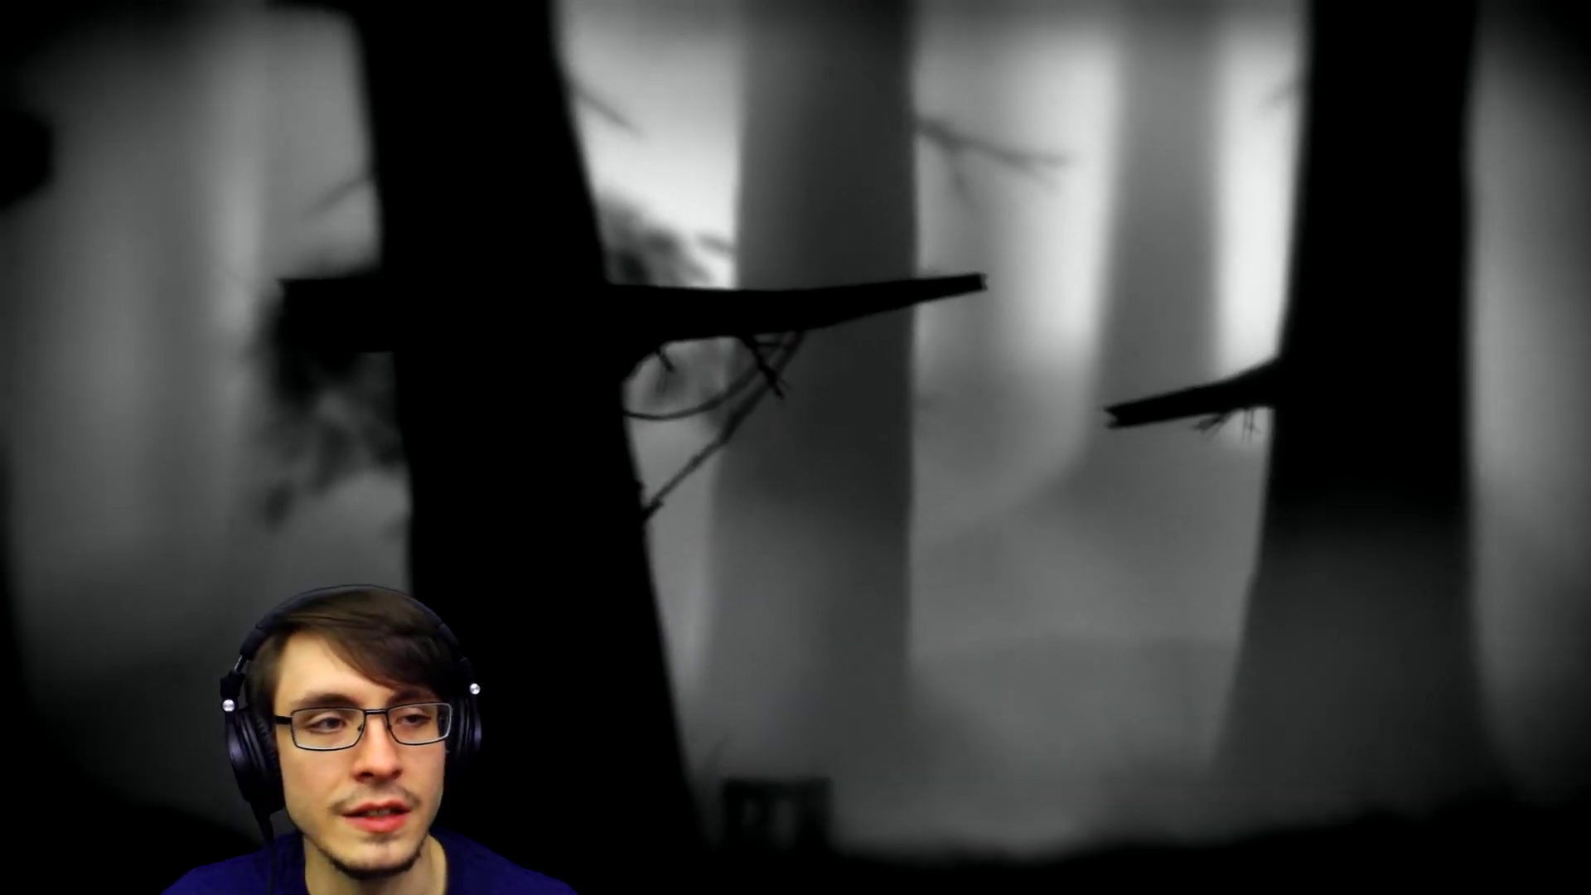
key(Right)
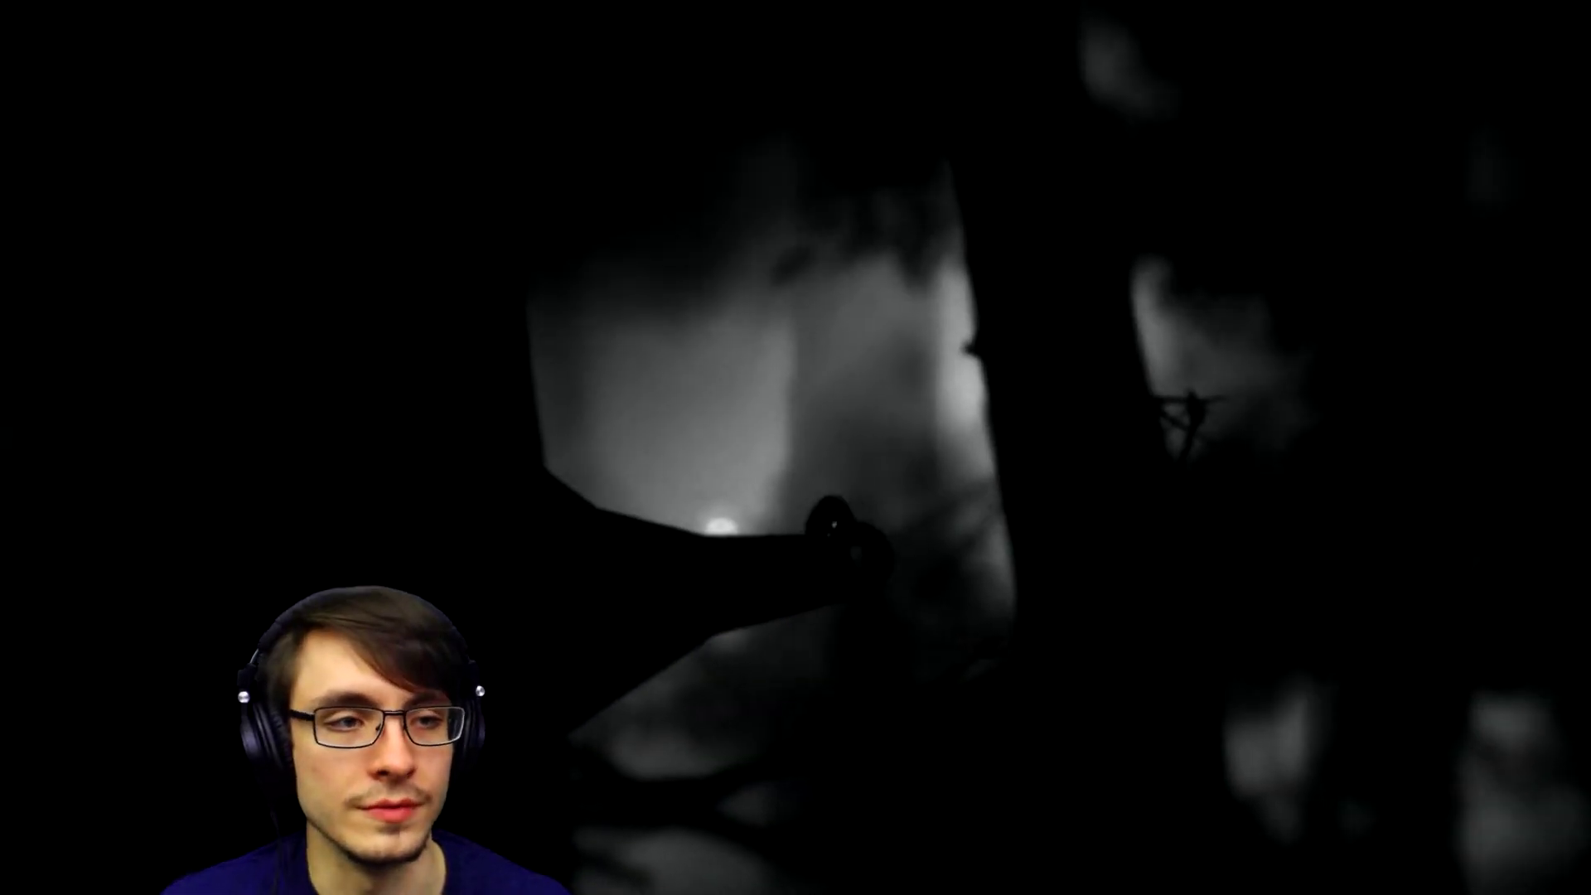
key(Right)
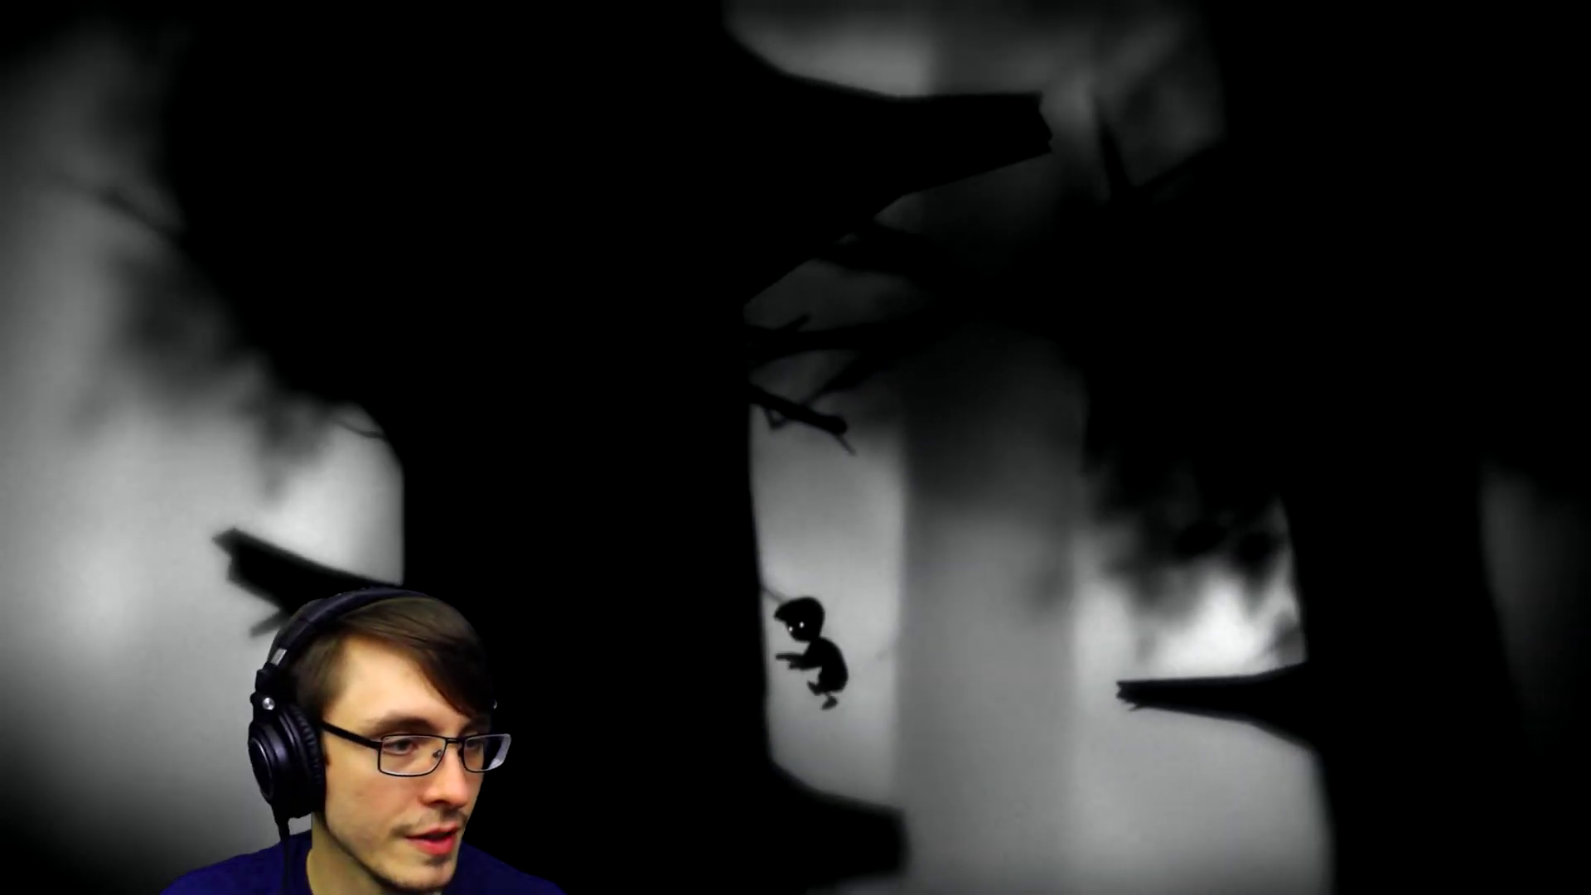
key(Up)
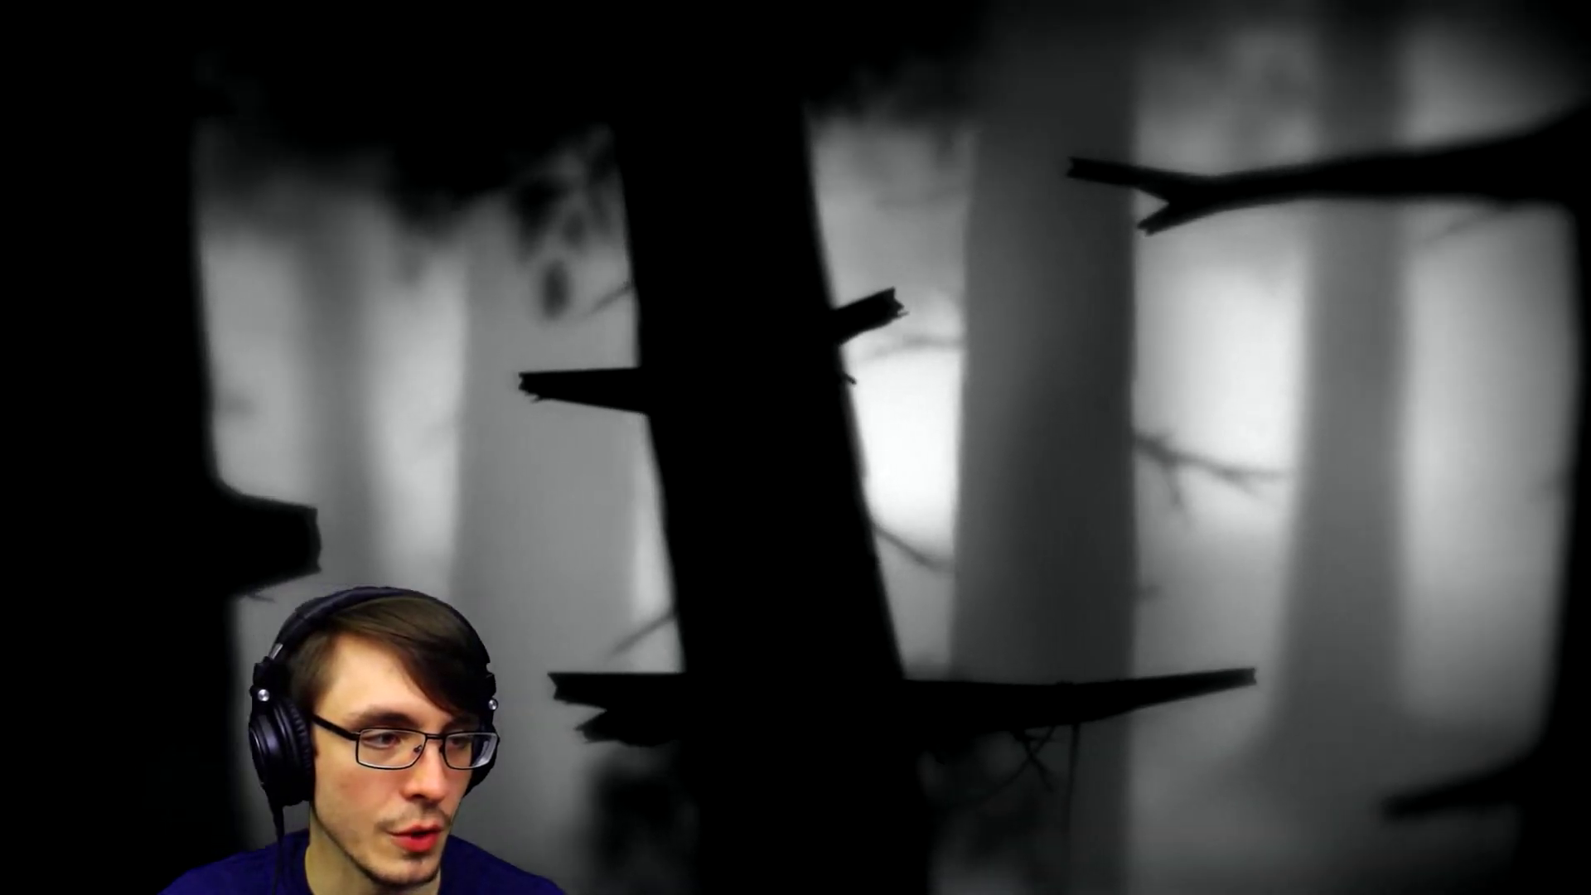
key(Right)
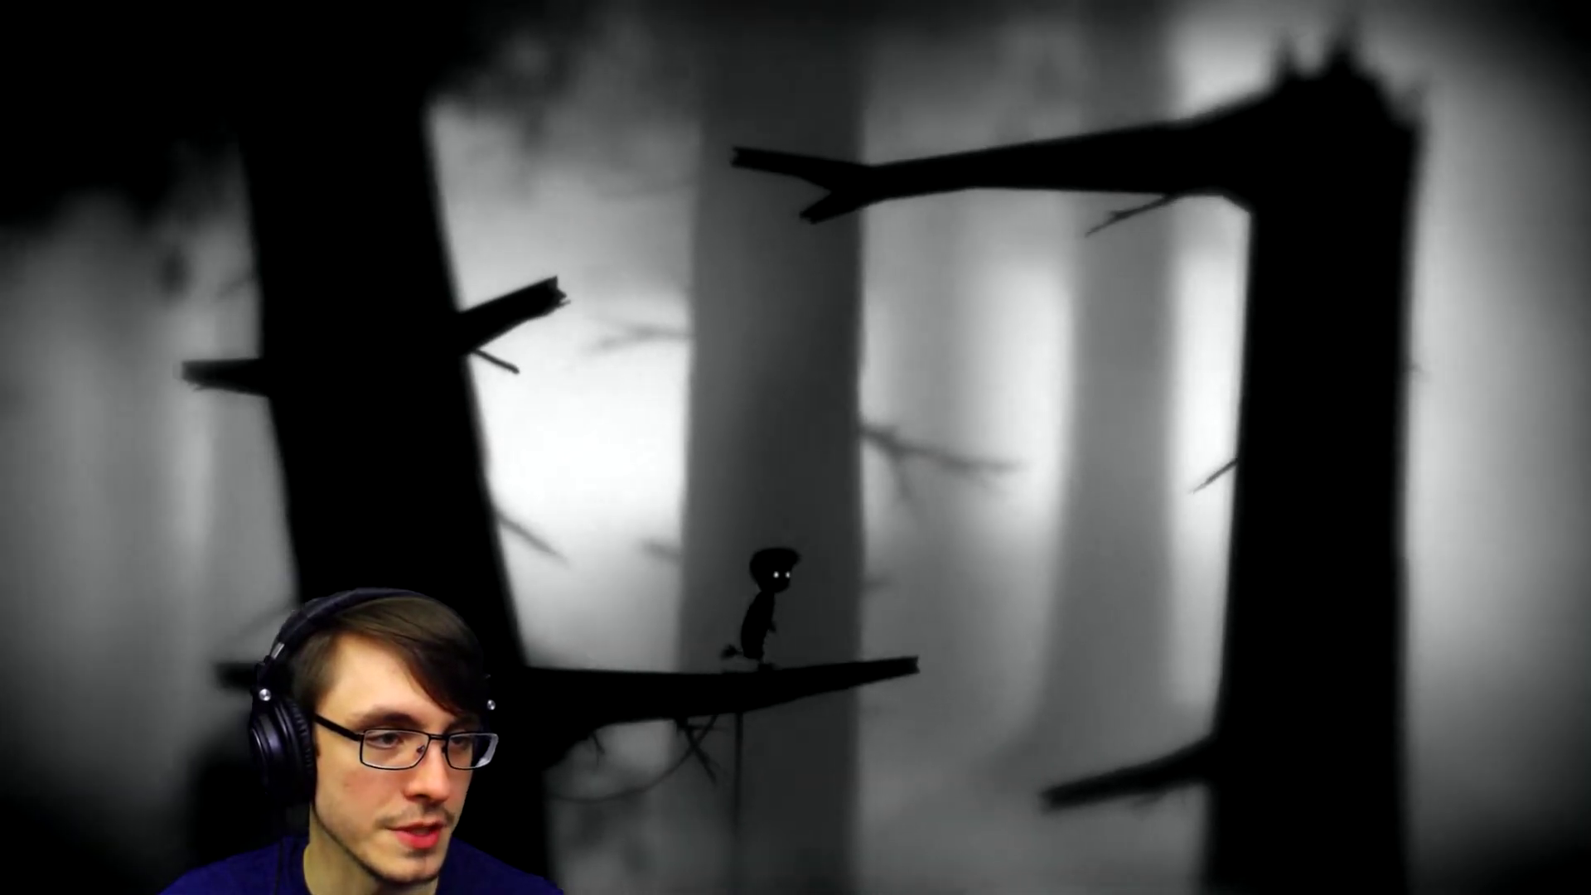
key(Up)
key(Right)
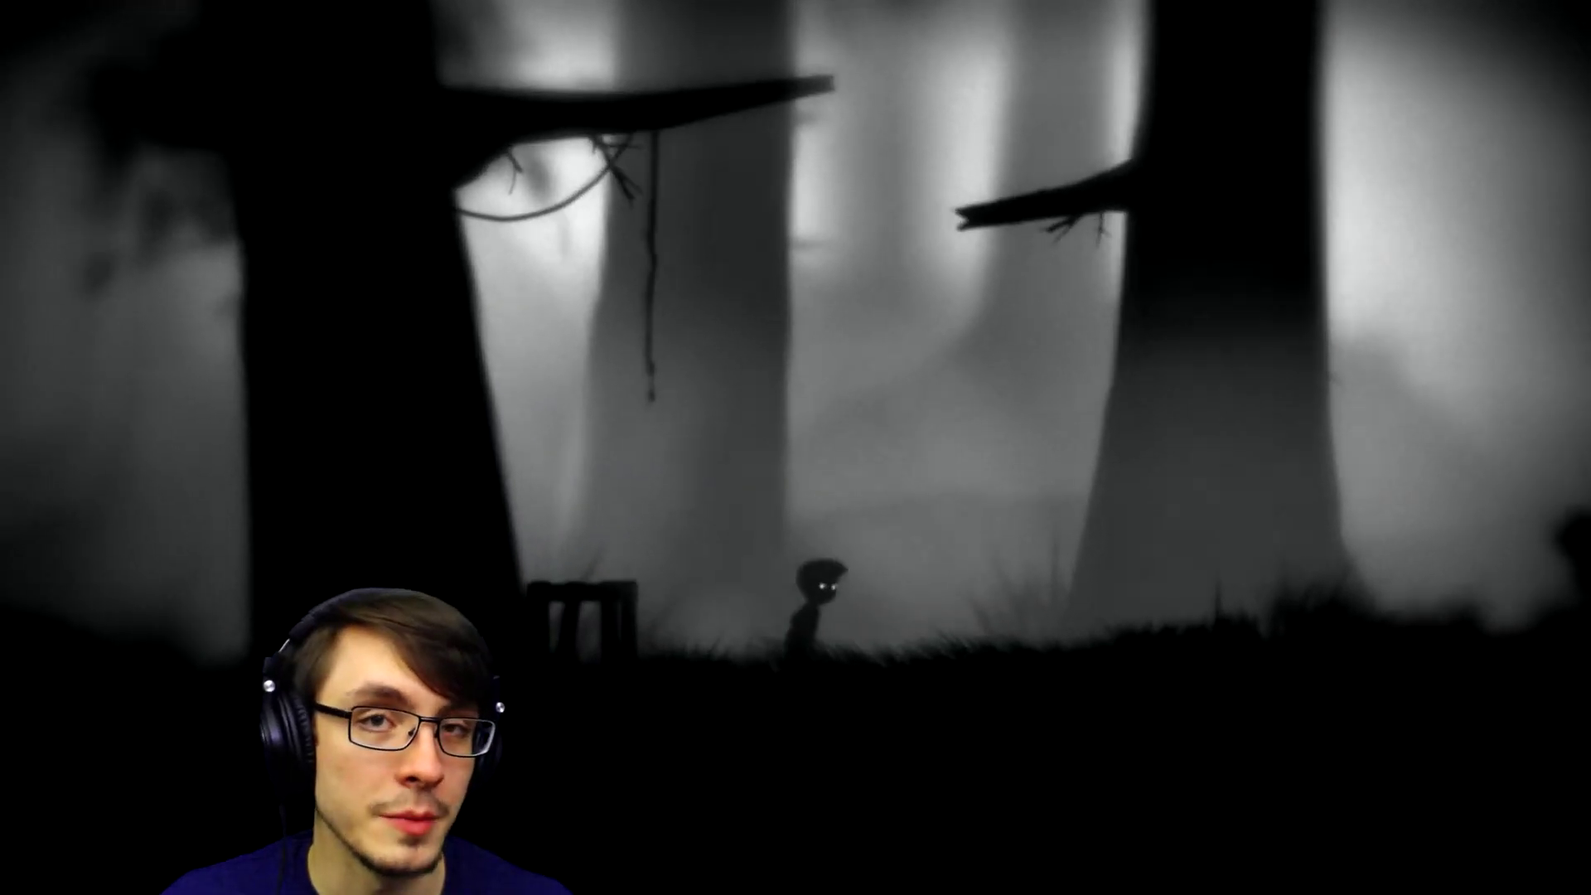
key(Right)
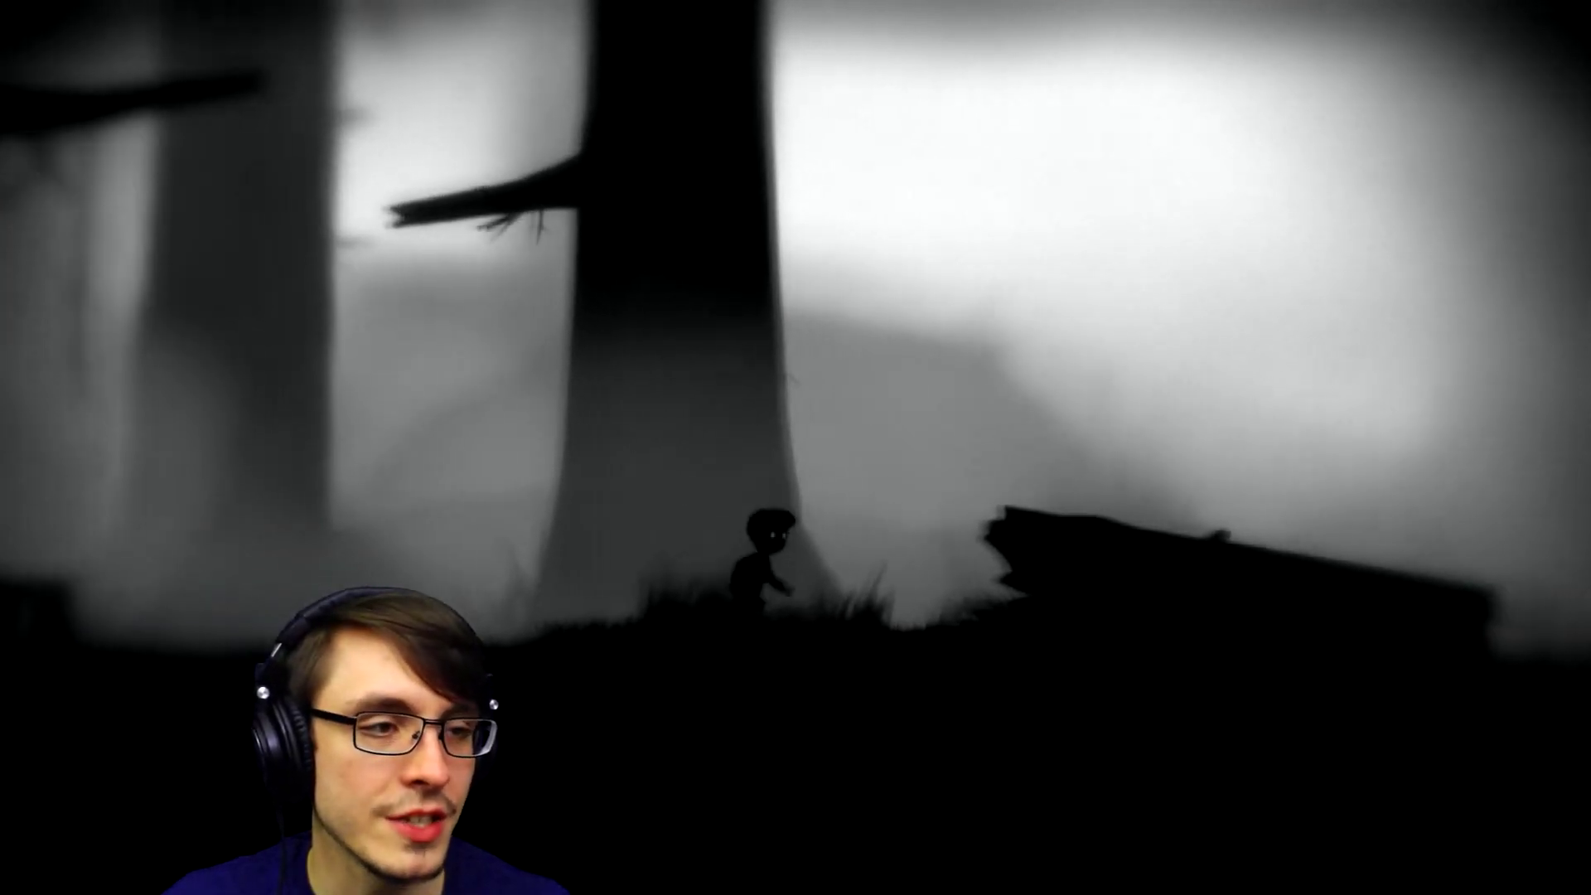
key(Right)
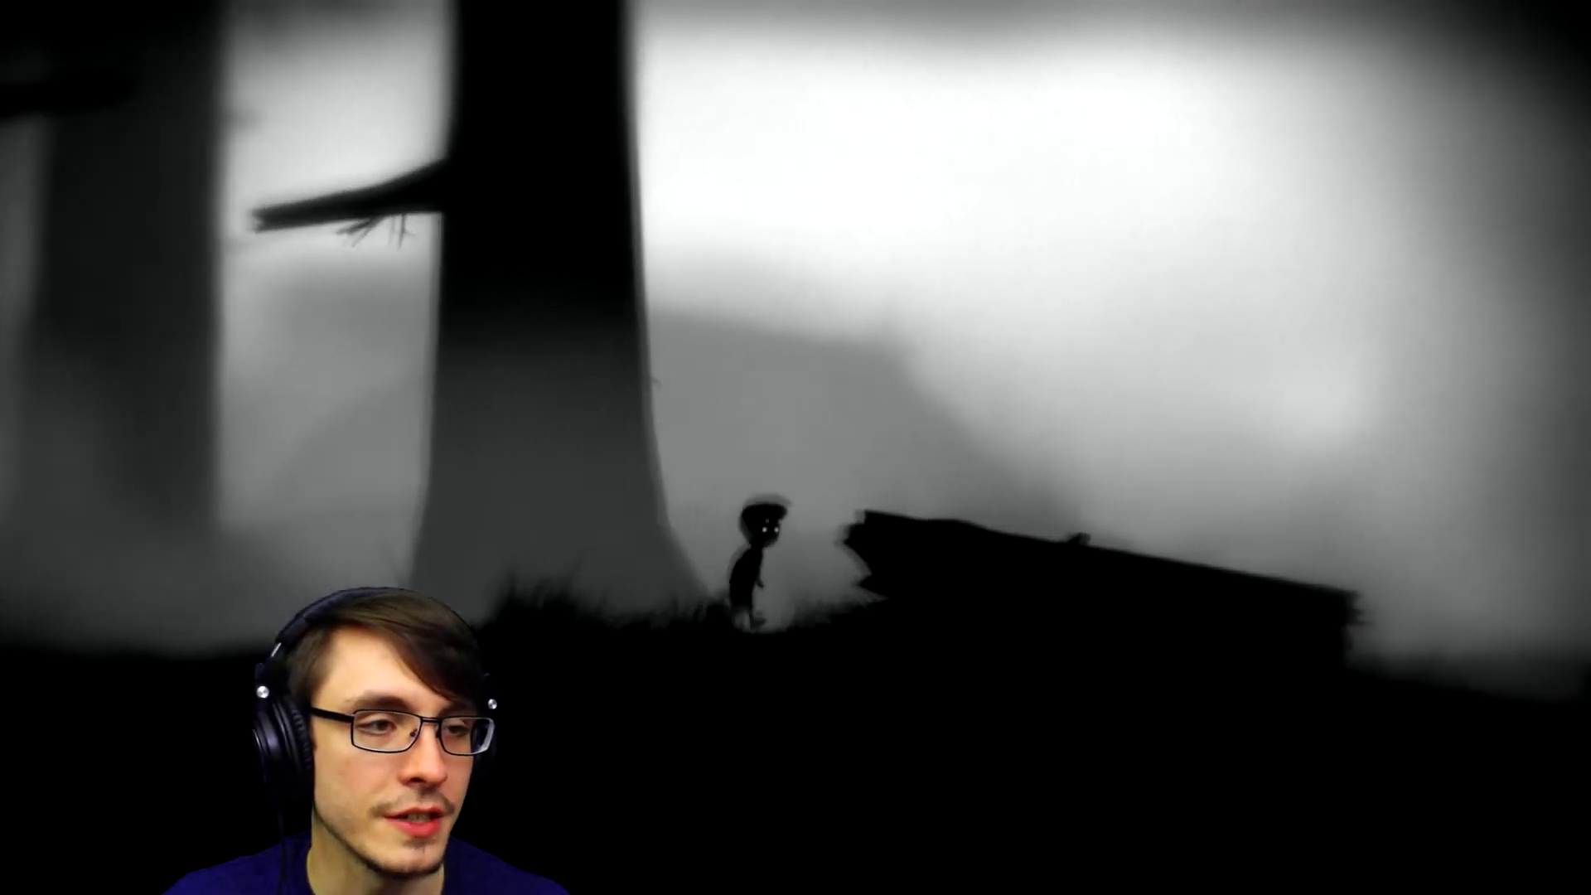
key(Up)
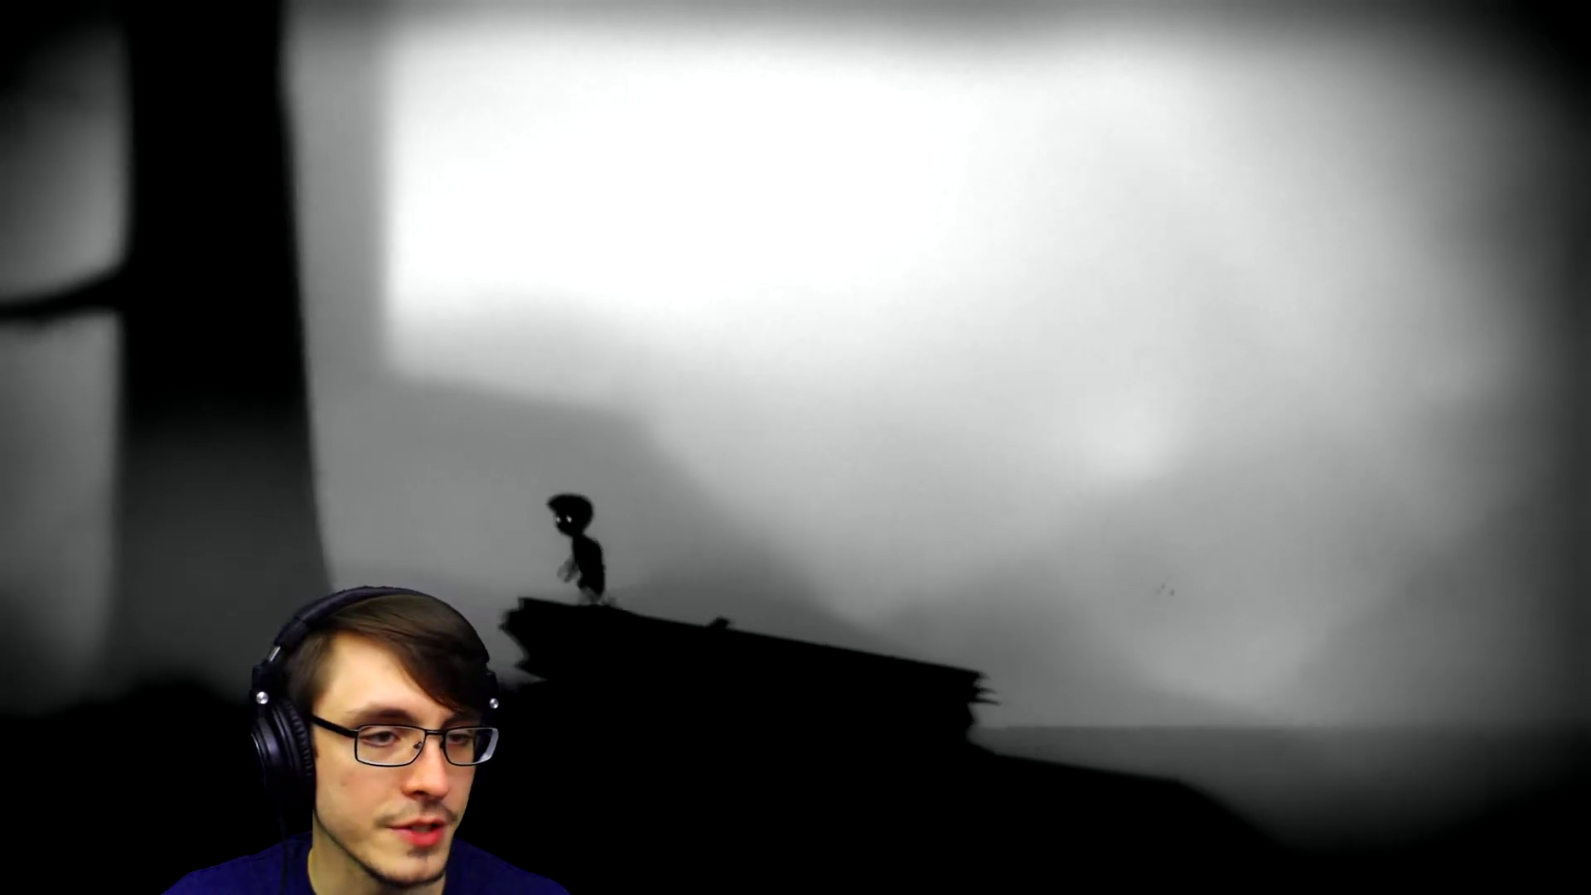
key(Left)
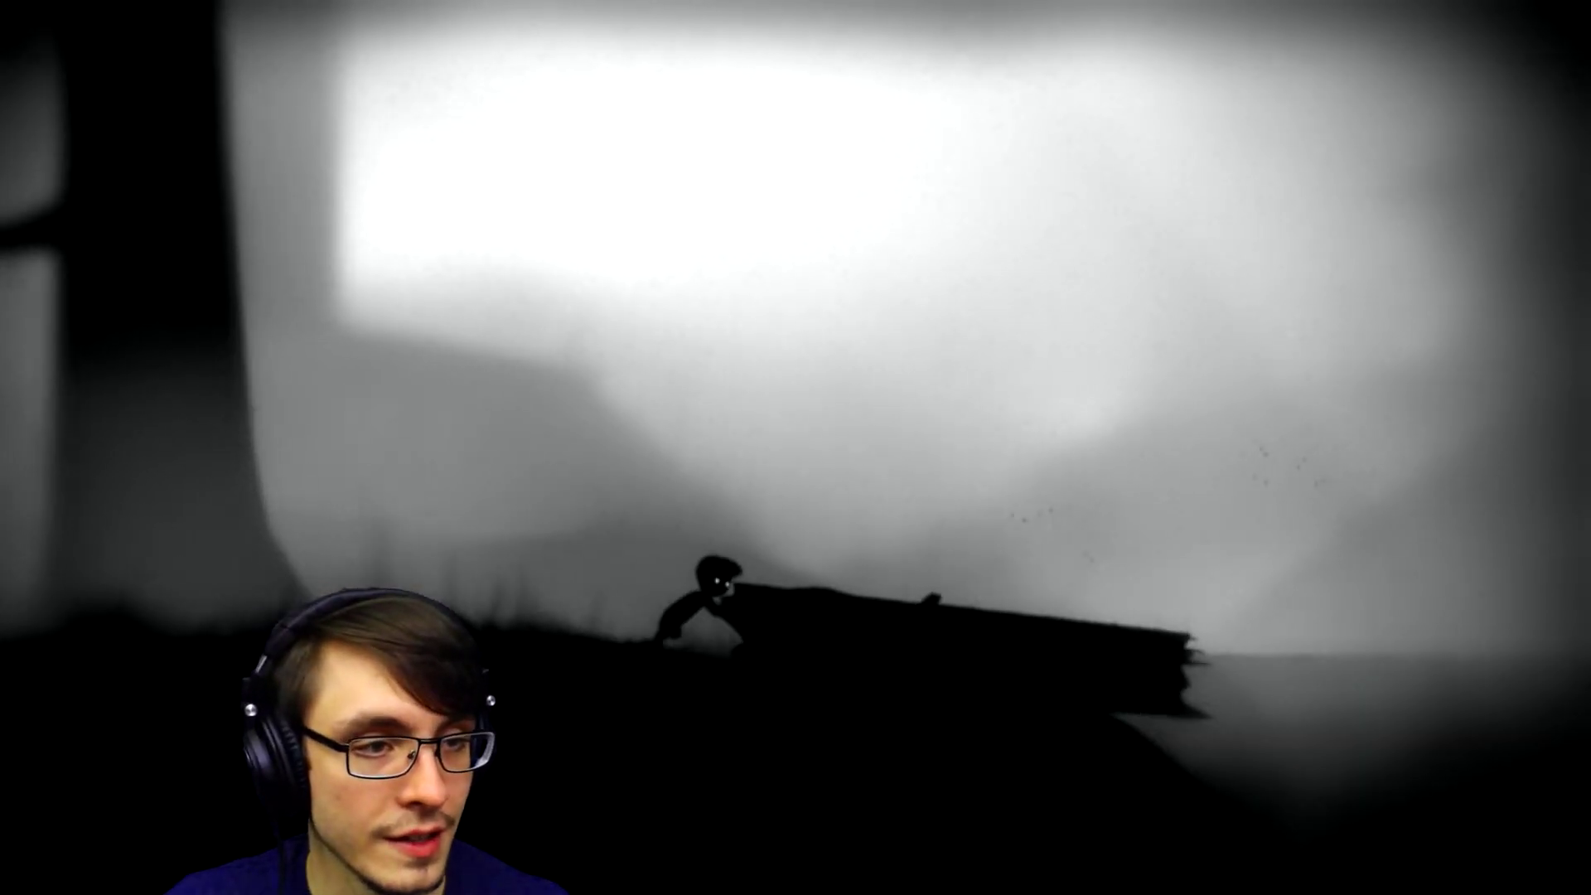
key(Up)
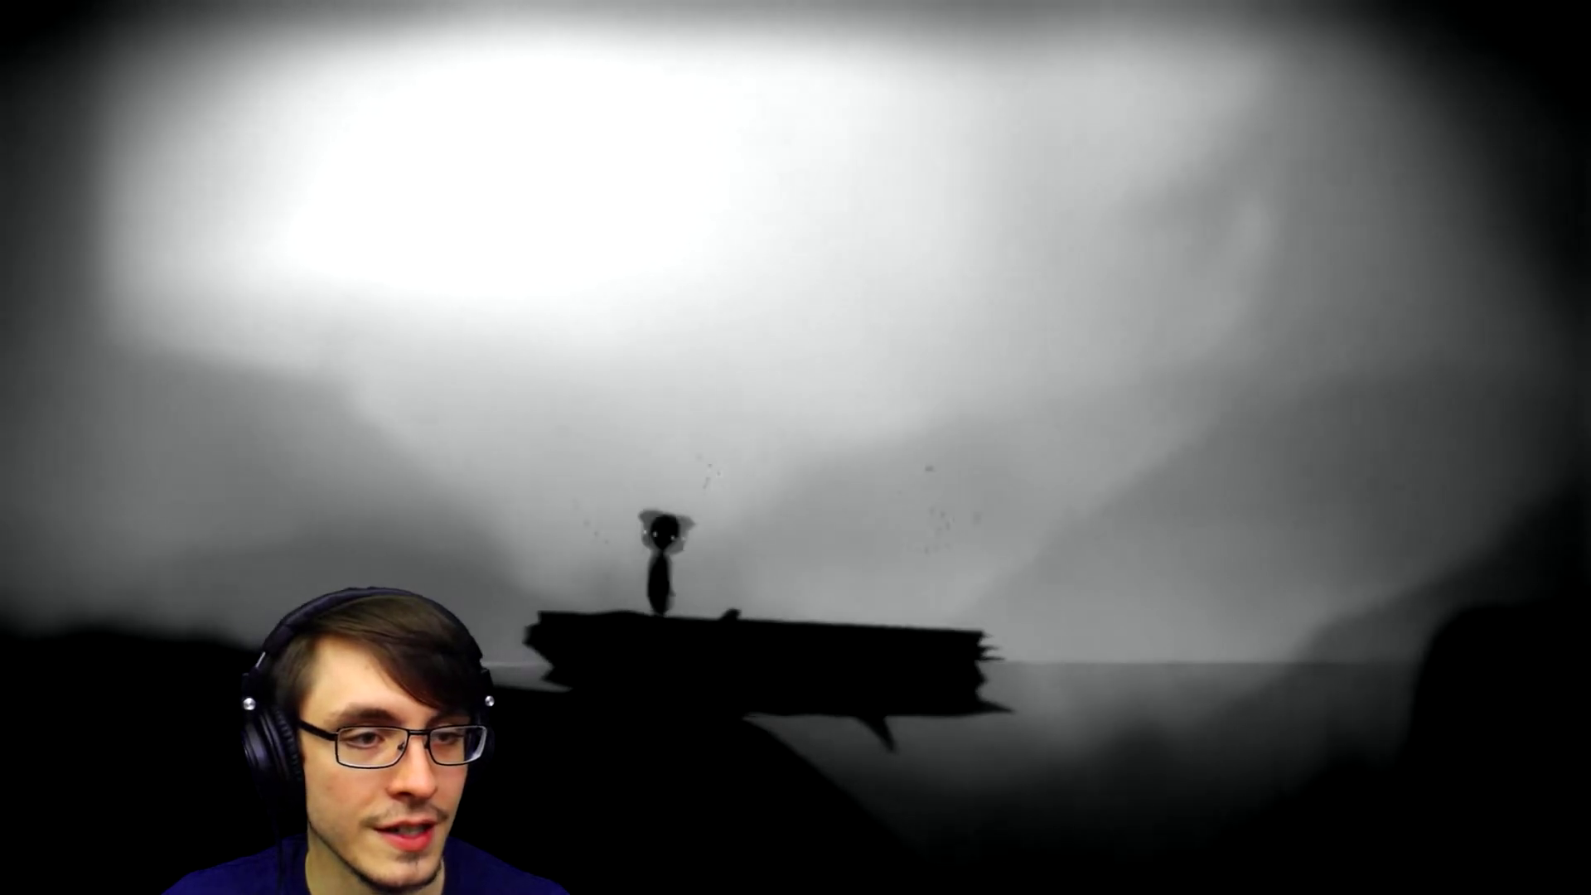
key(Left)
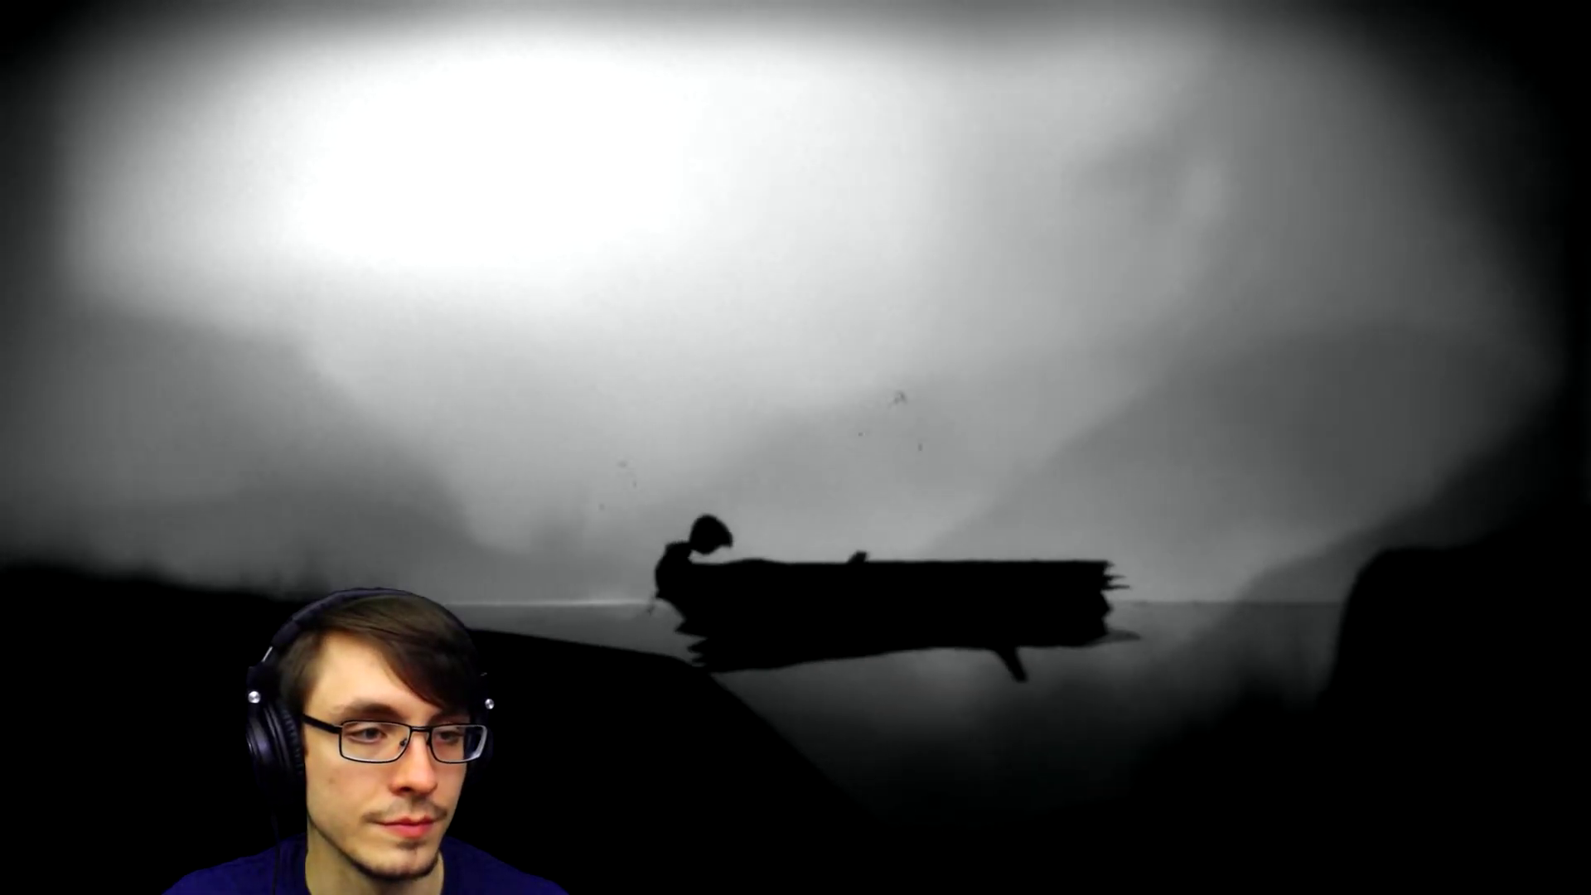
key(Up)
key(Right)
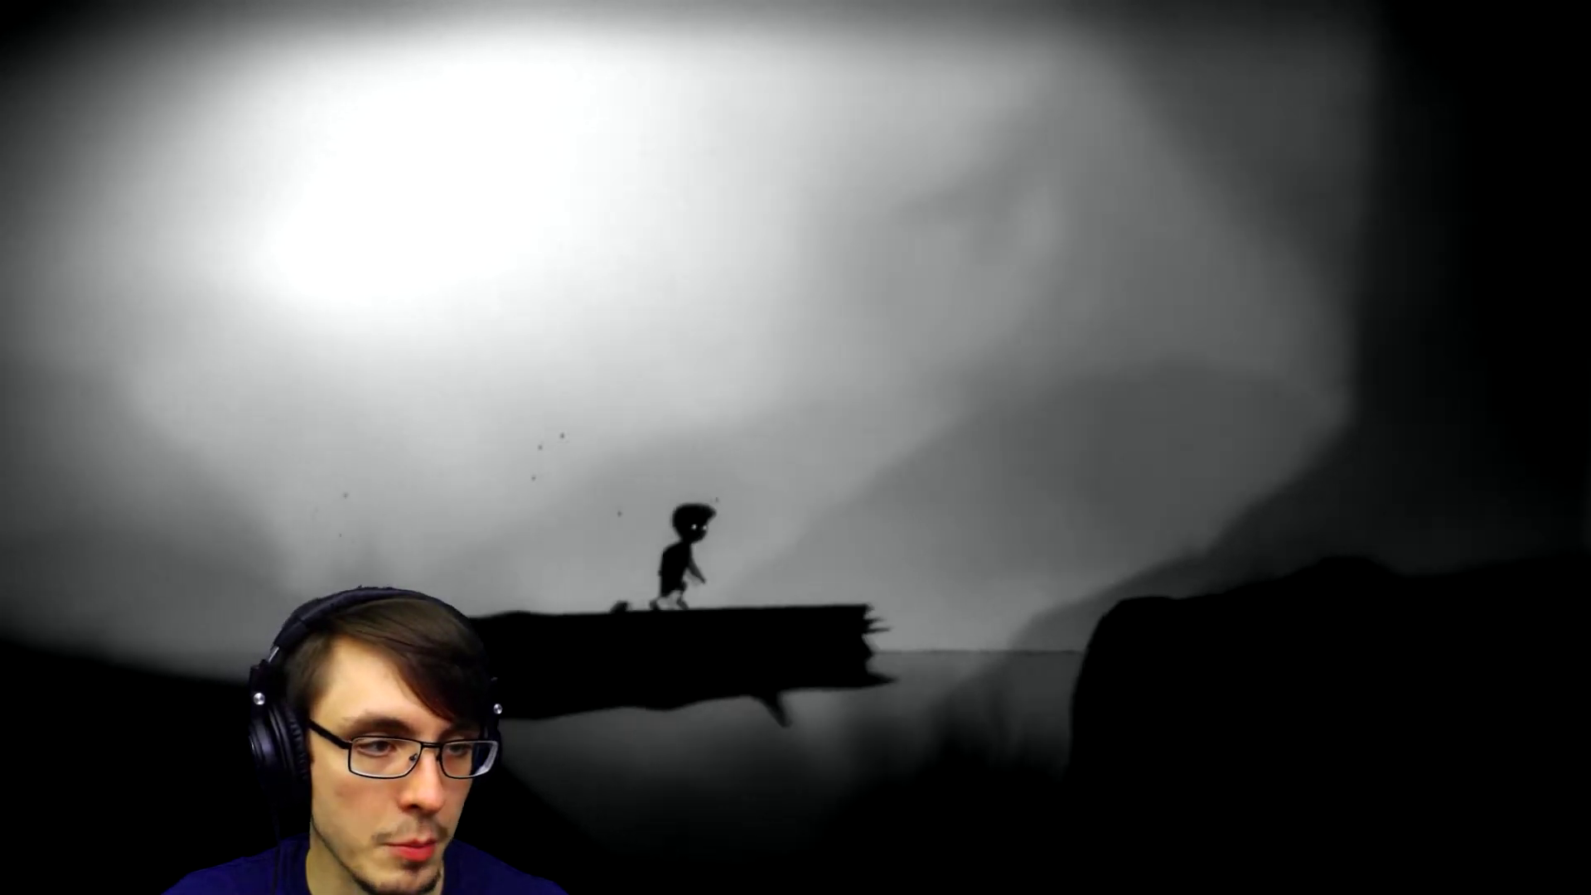
key(Up)
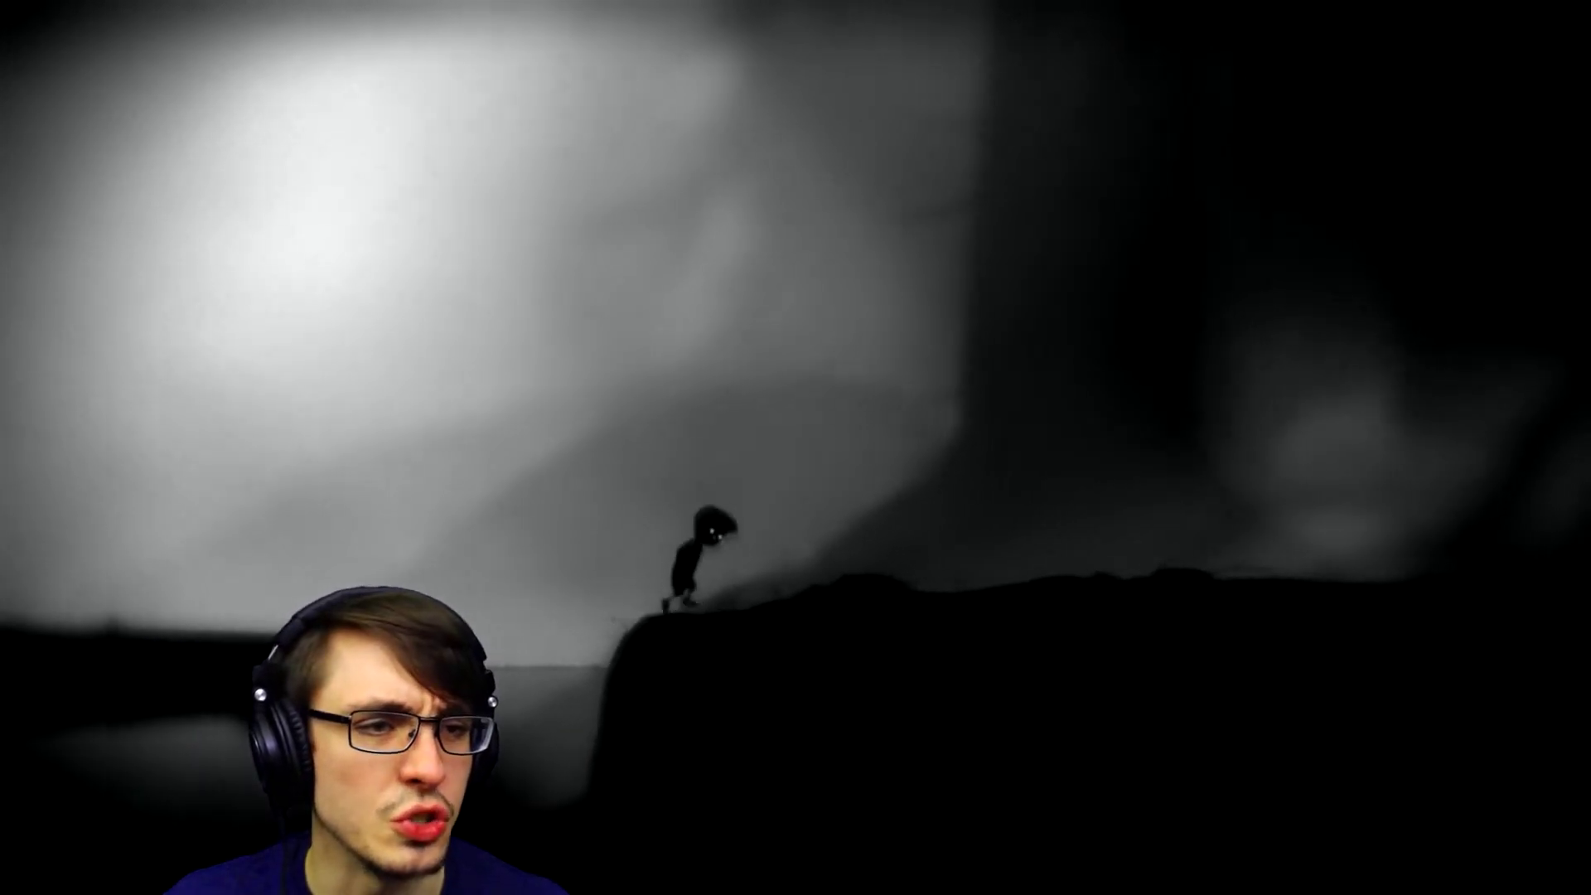
key(Right)
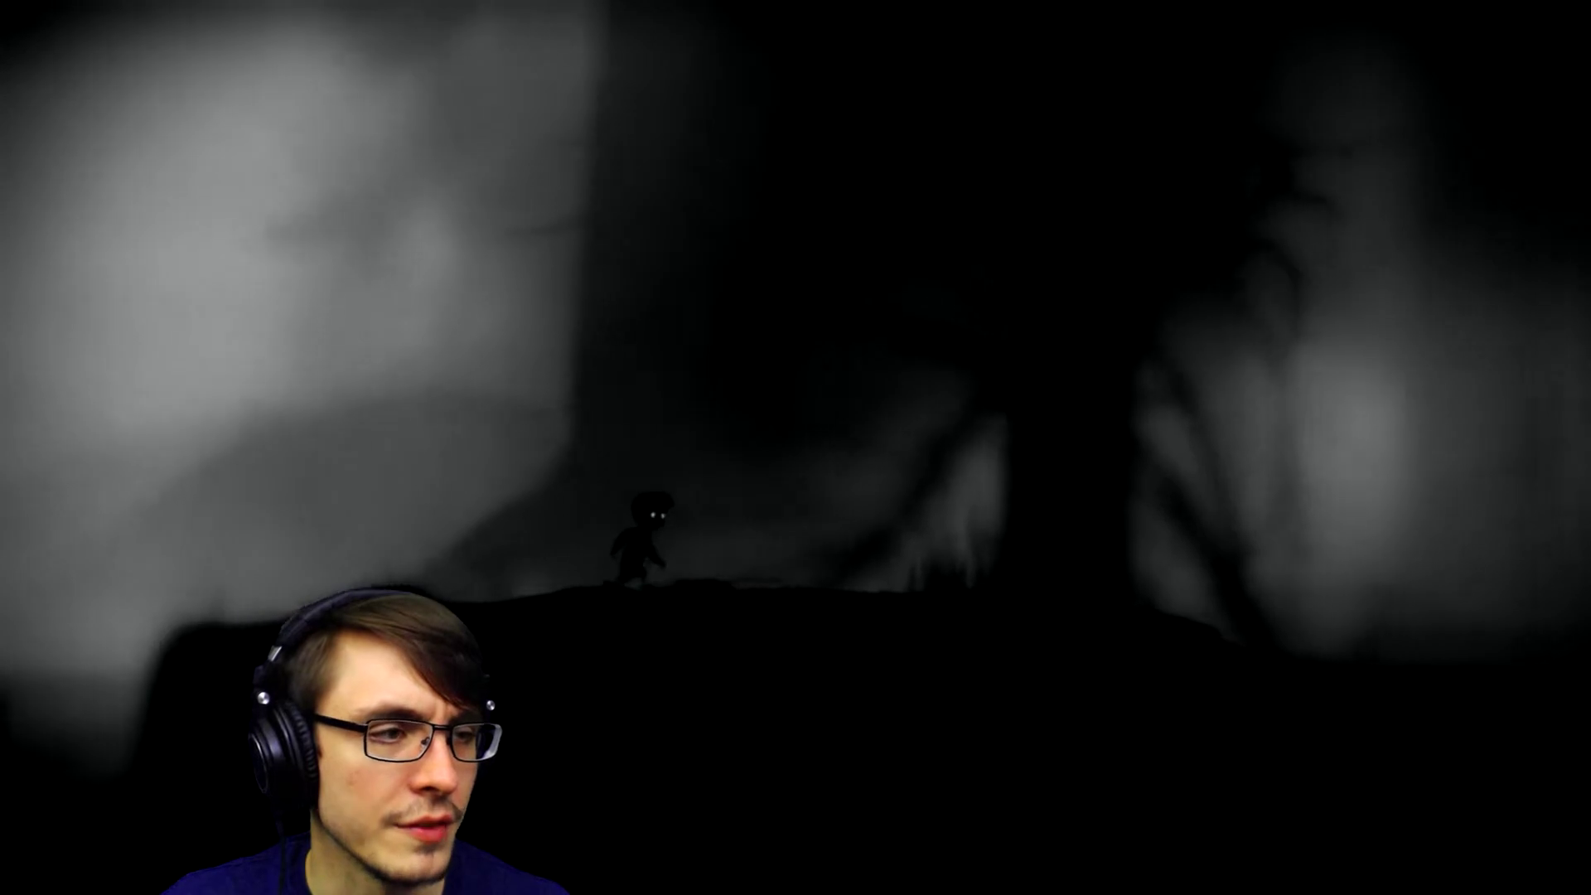
key(Right)
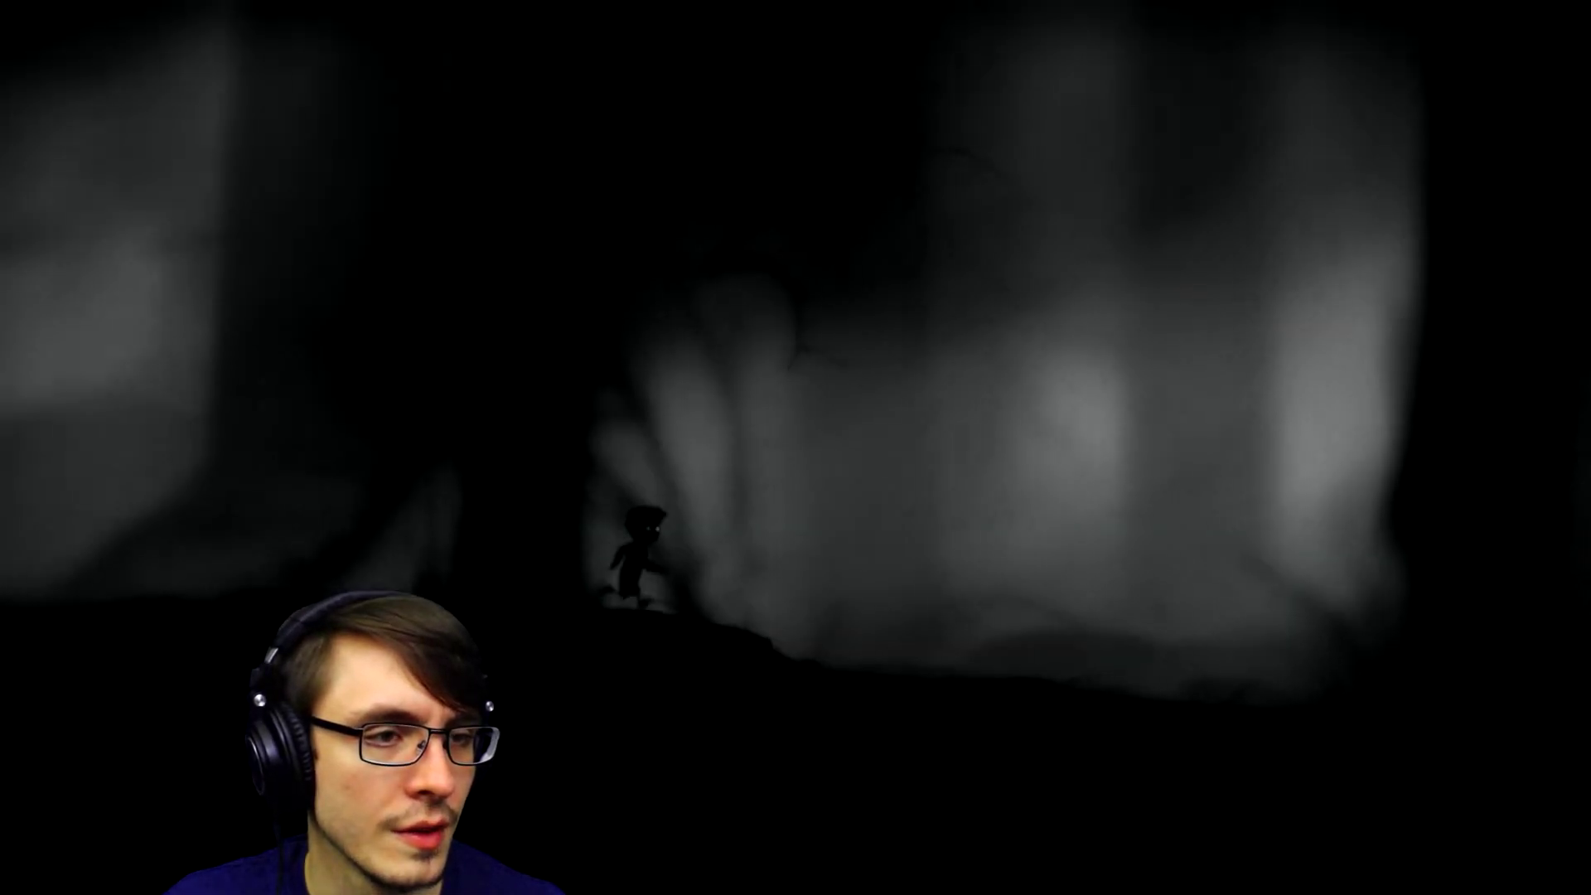
key(Right)
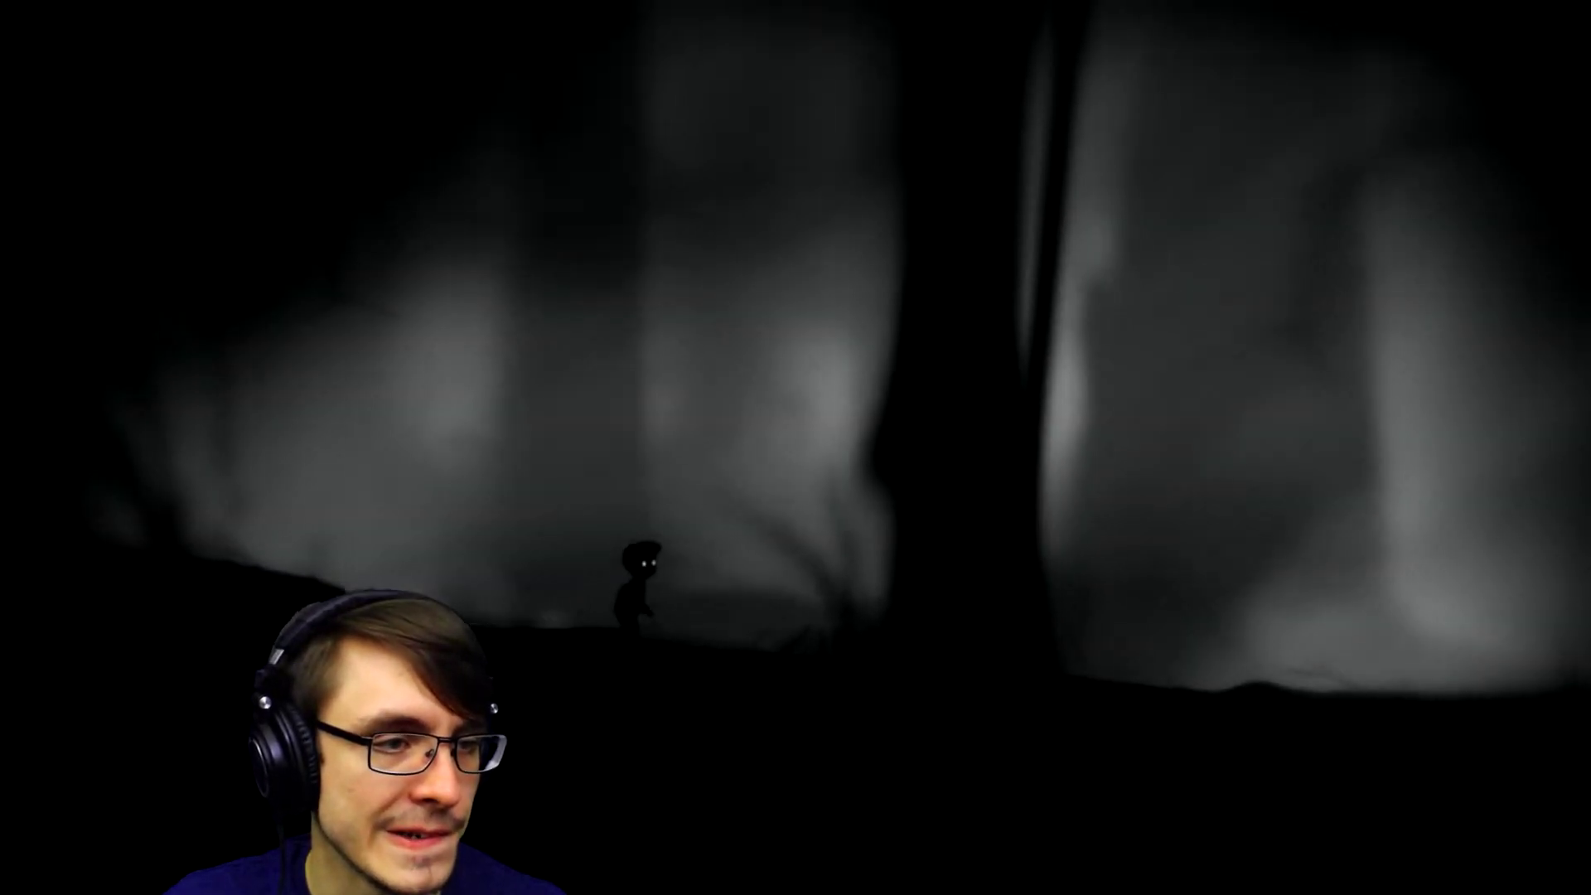
key(Right)
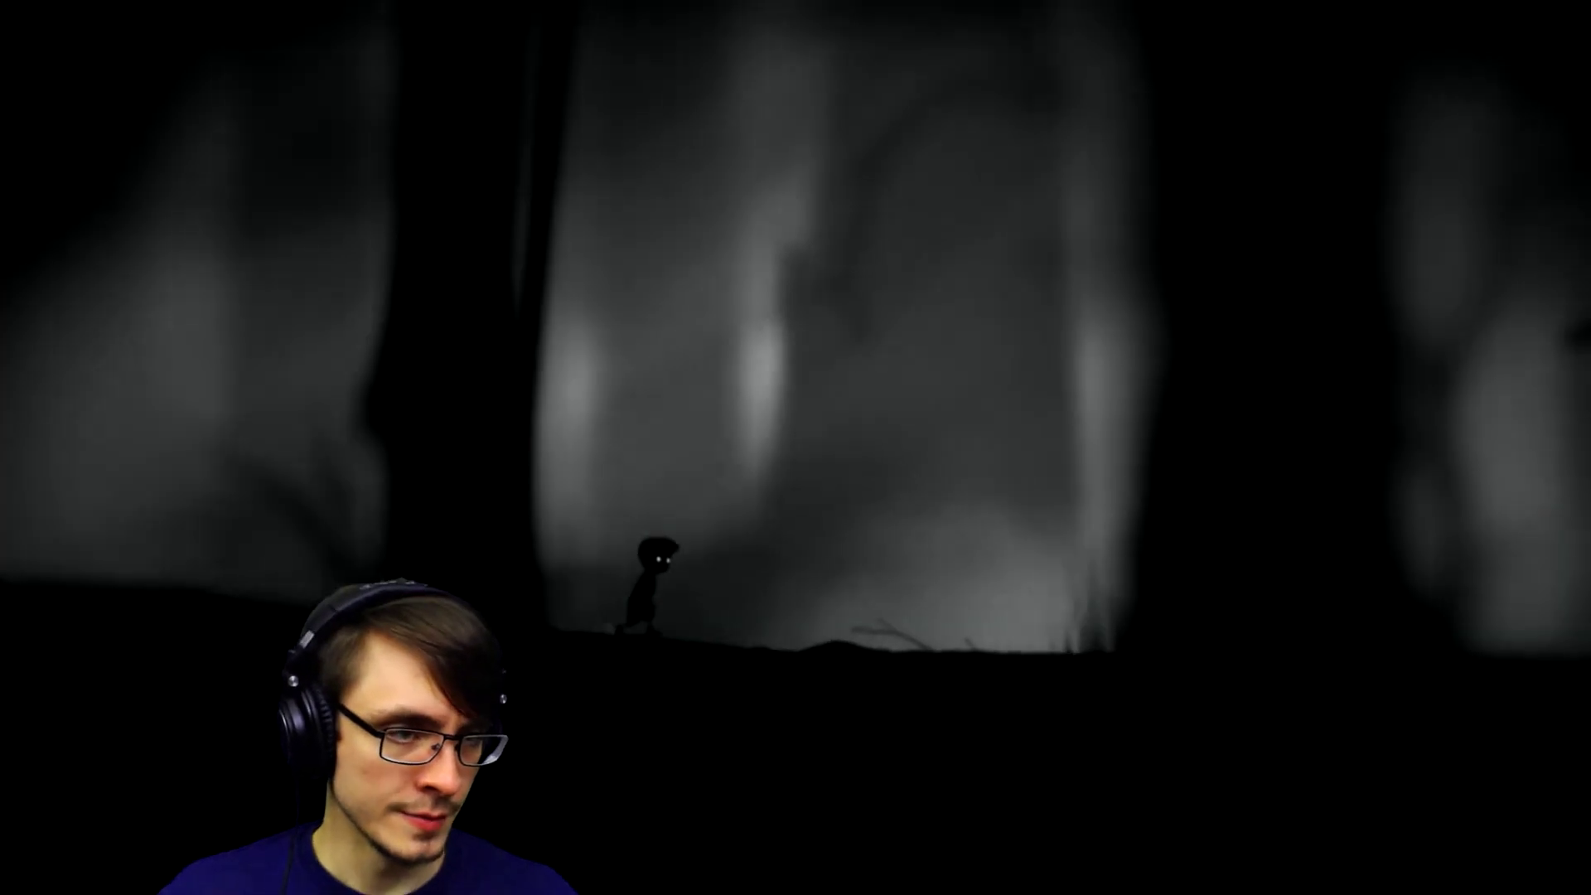
key(Right)
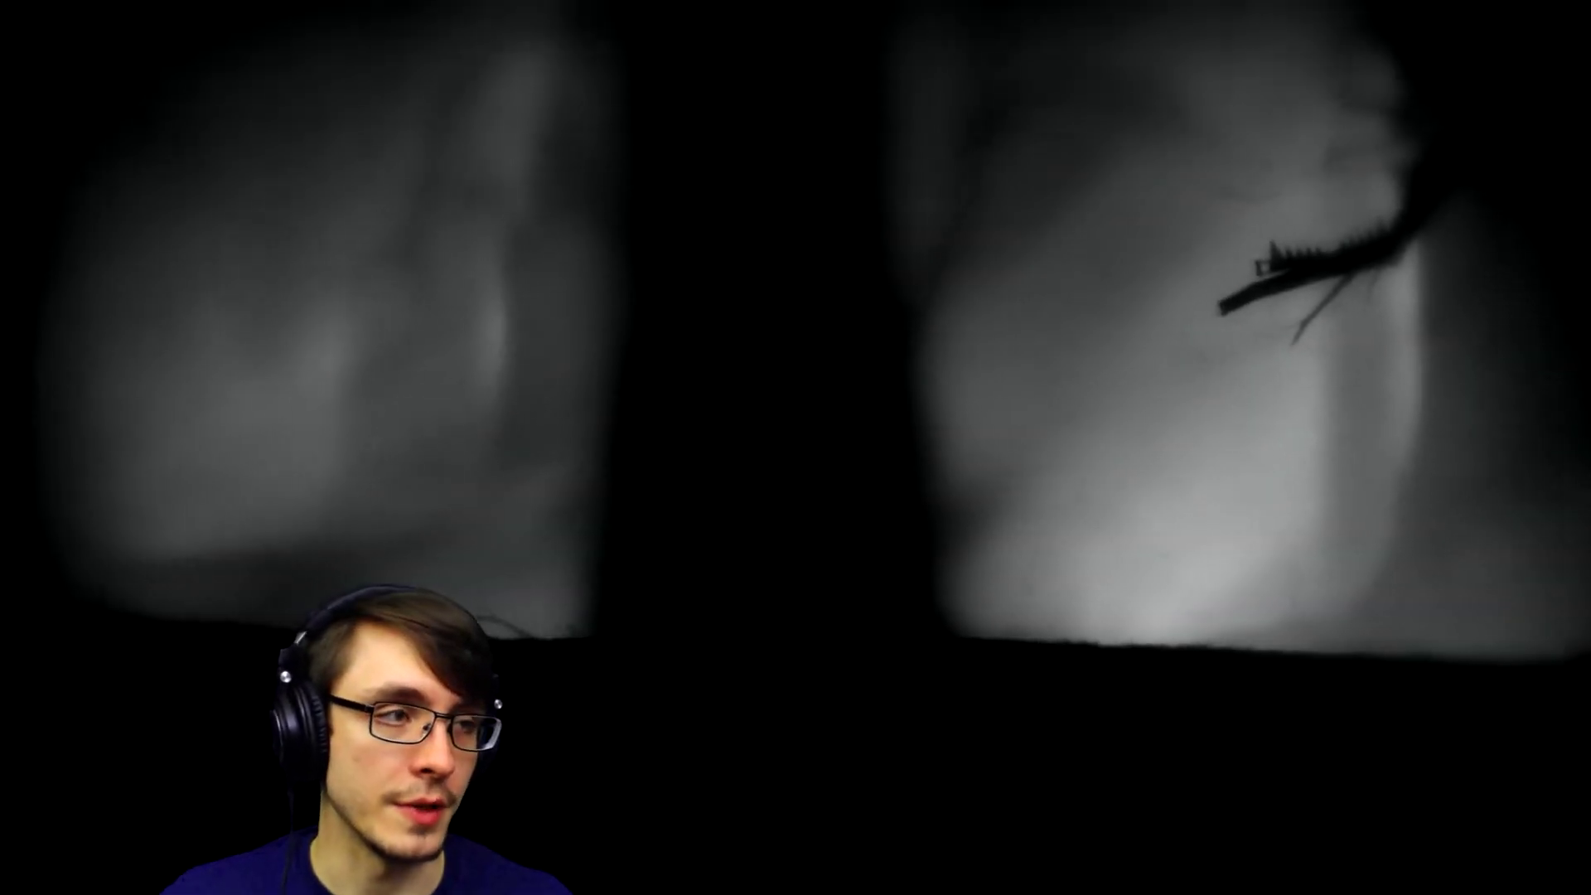
key(Right)
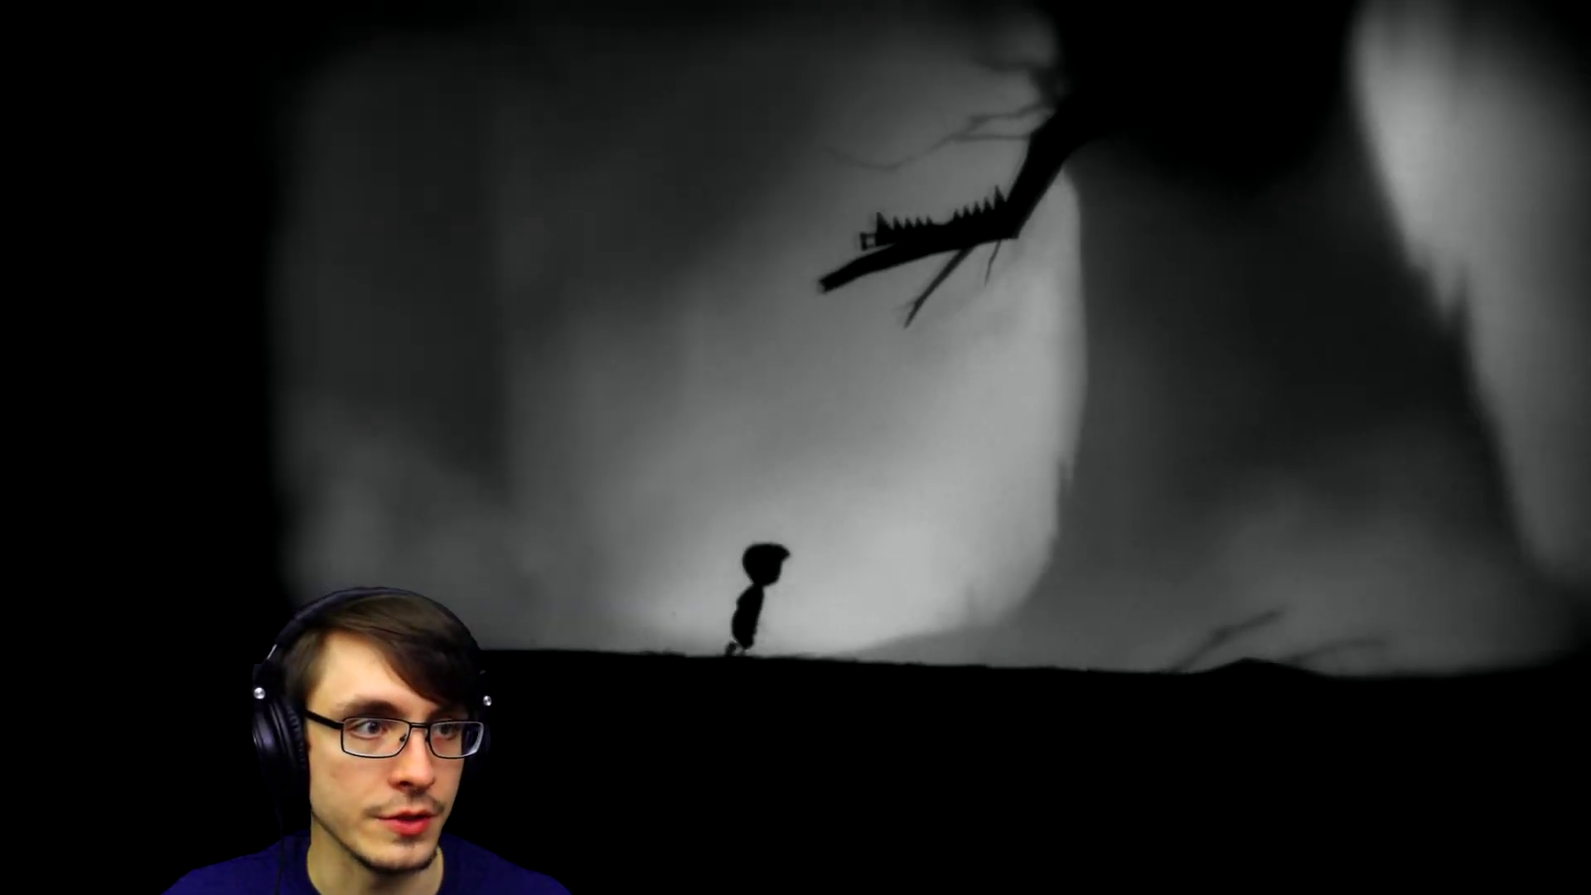
key(Right)
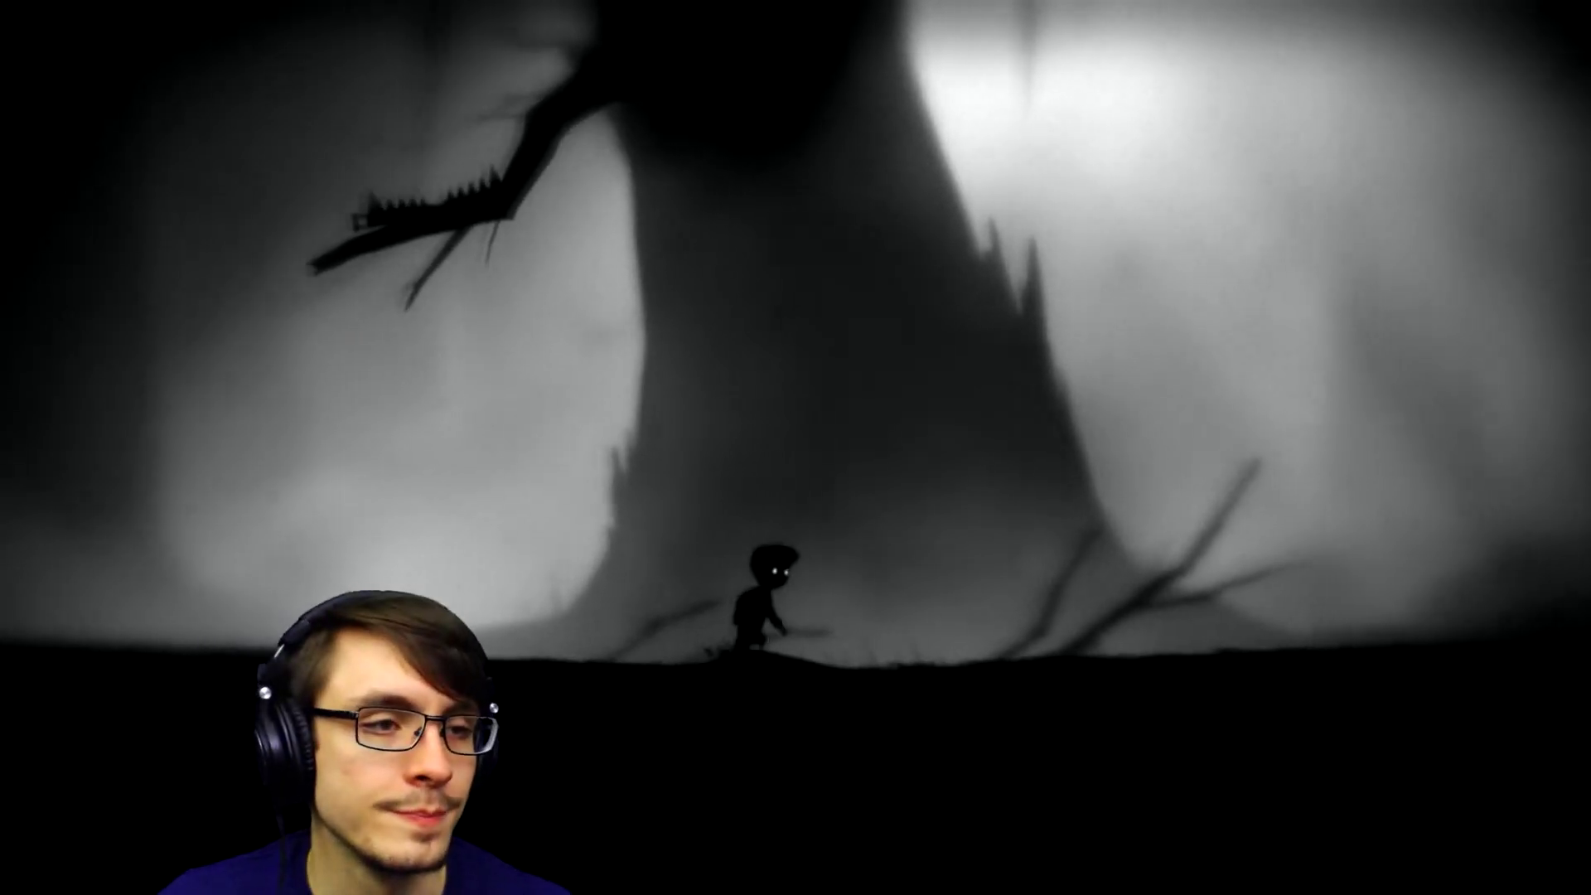
key(Right)
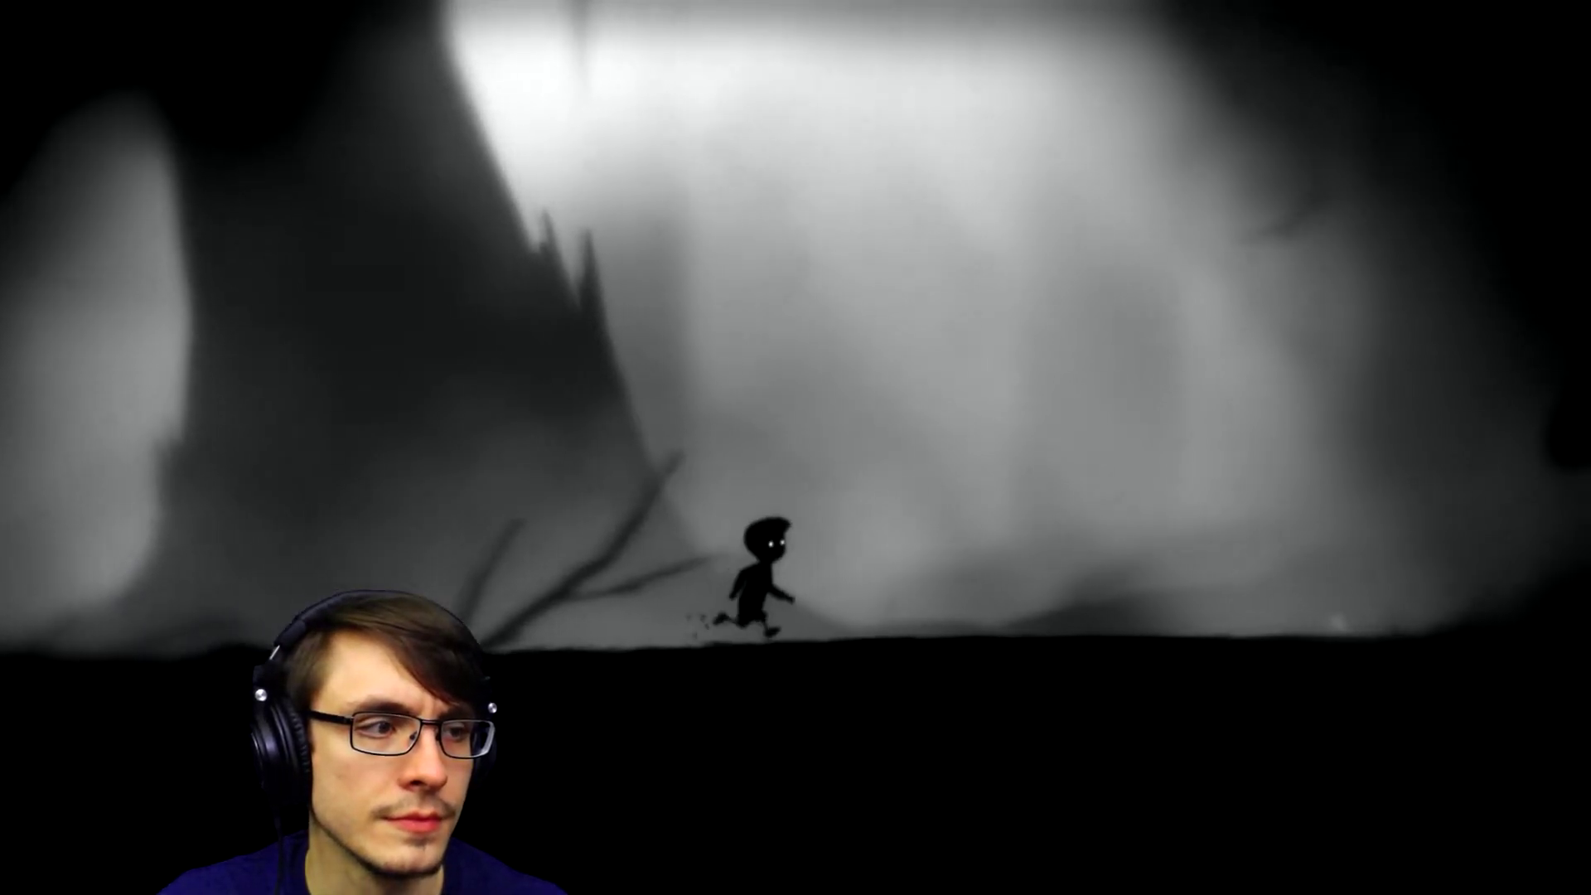
key(Left)
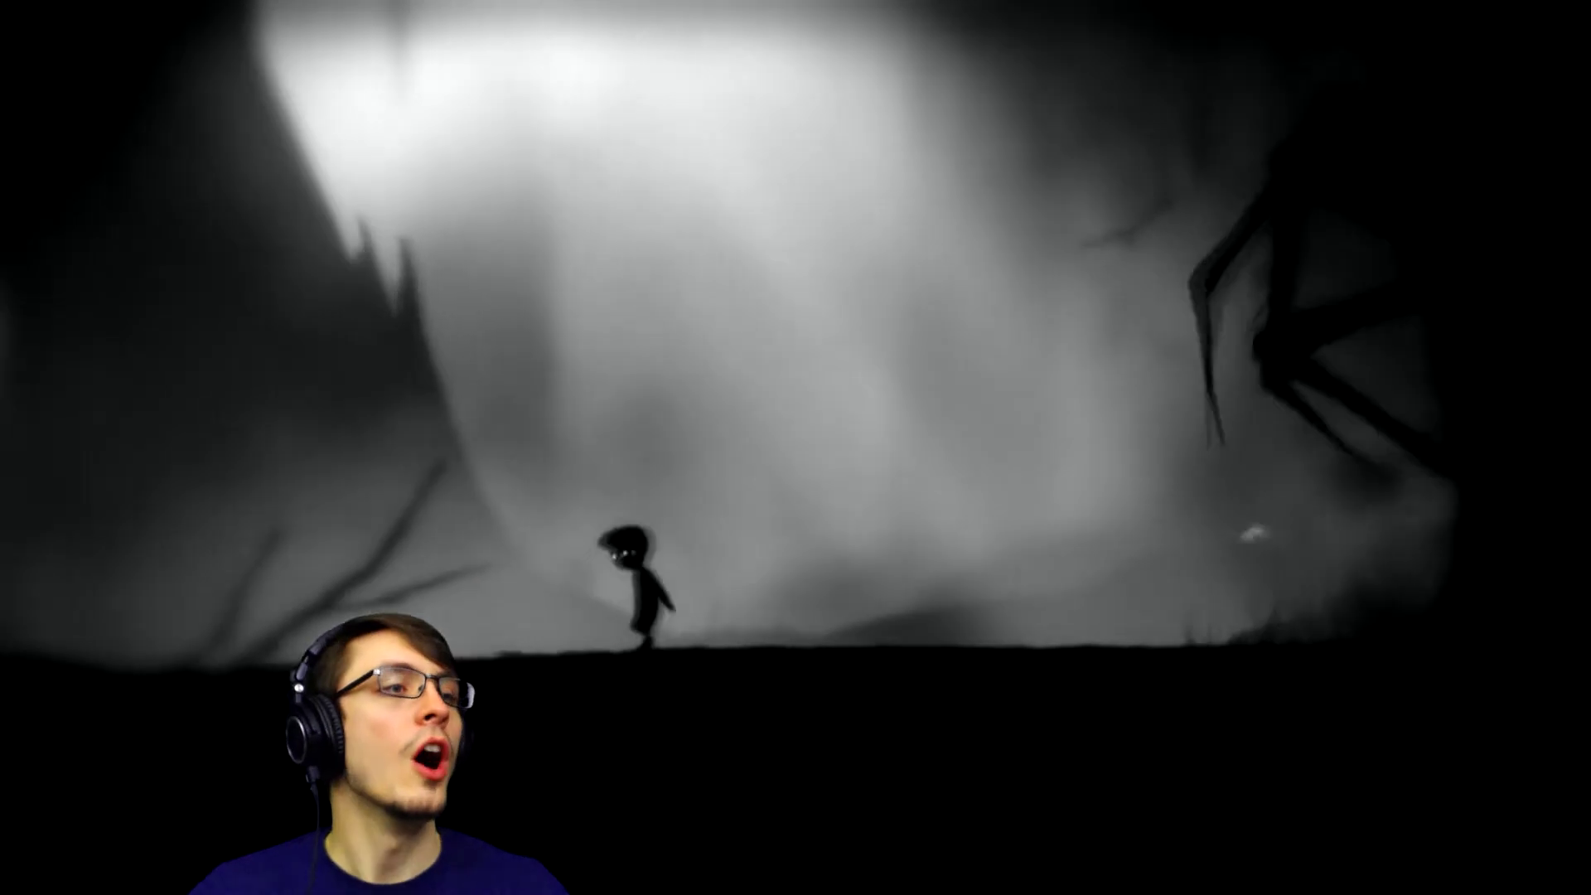
key(Left)
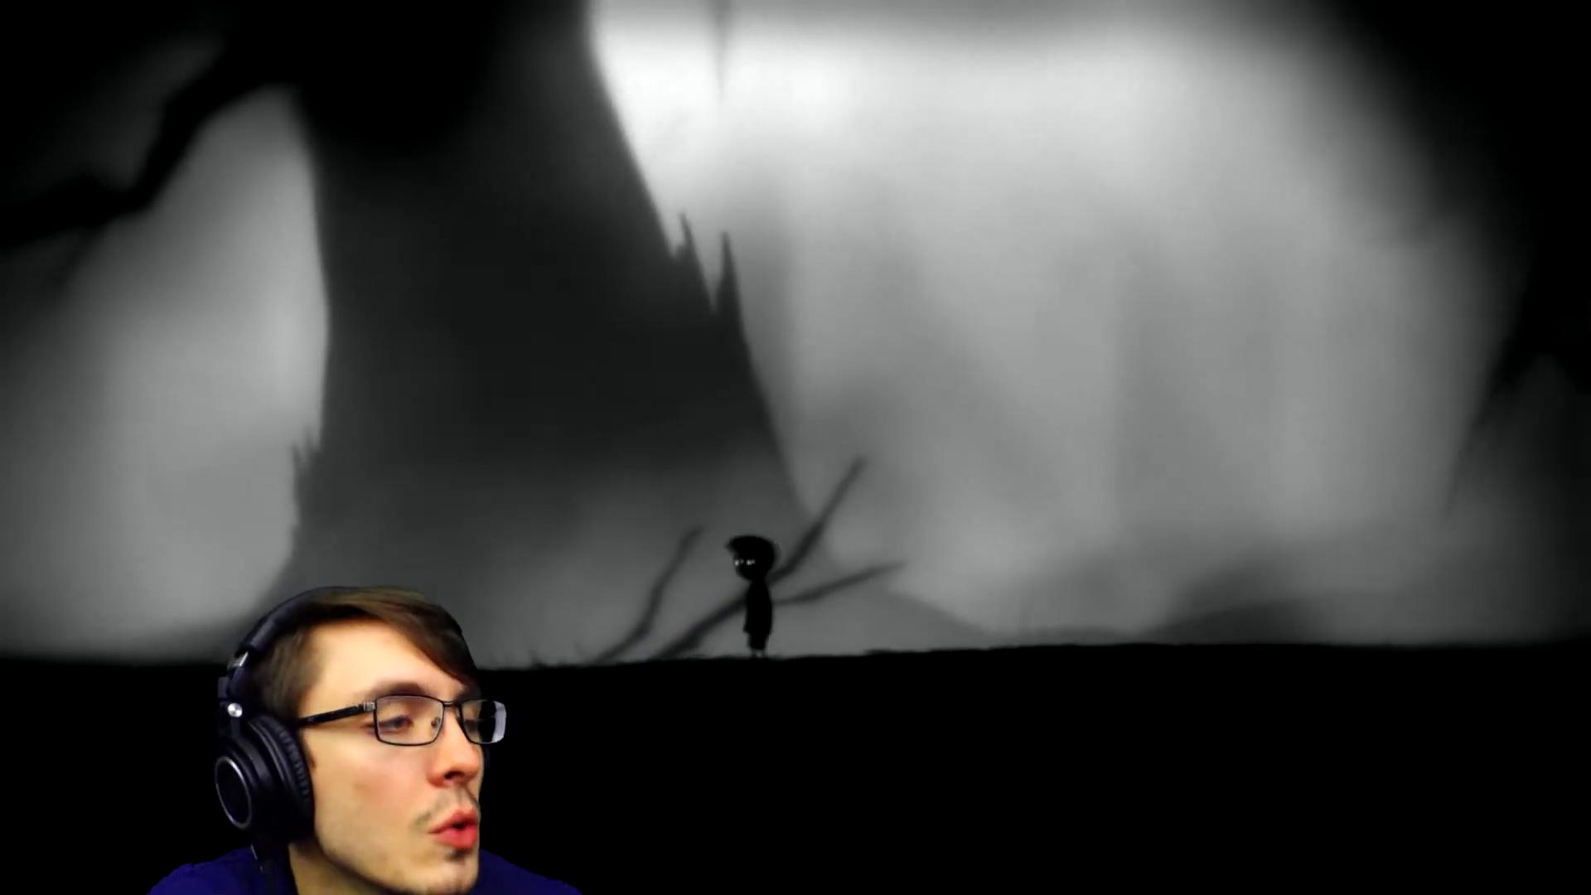
key(Left)
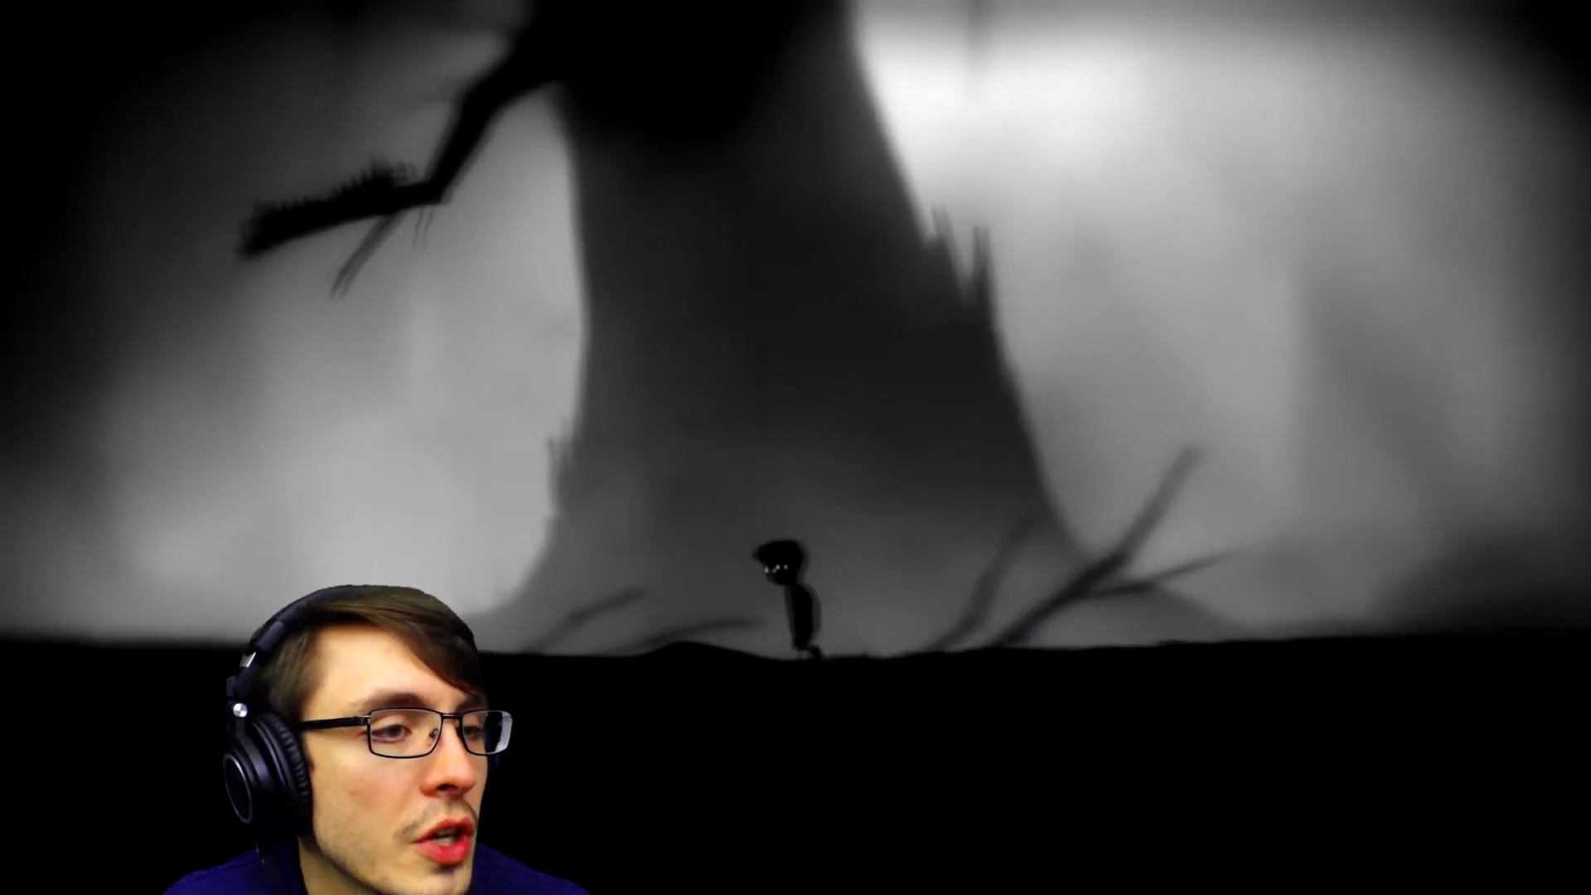
key(Left)
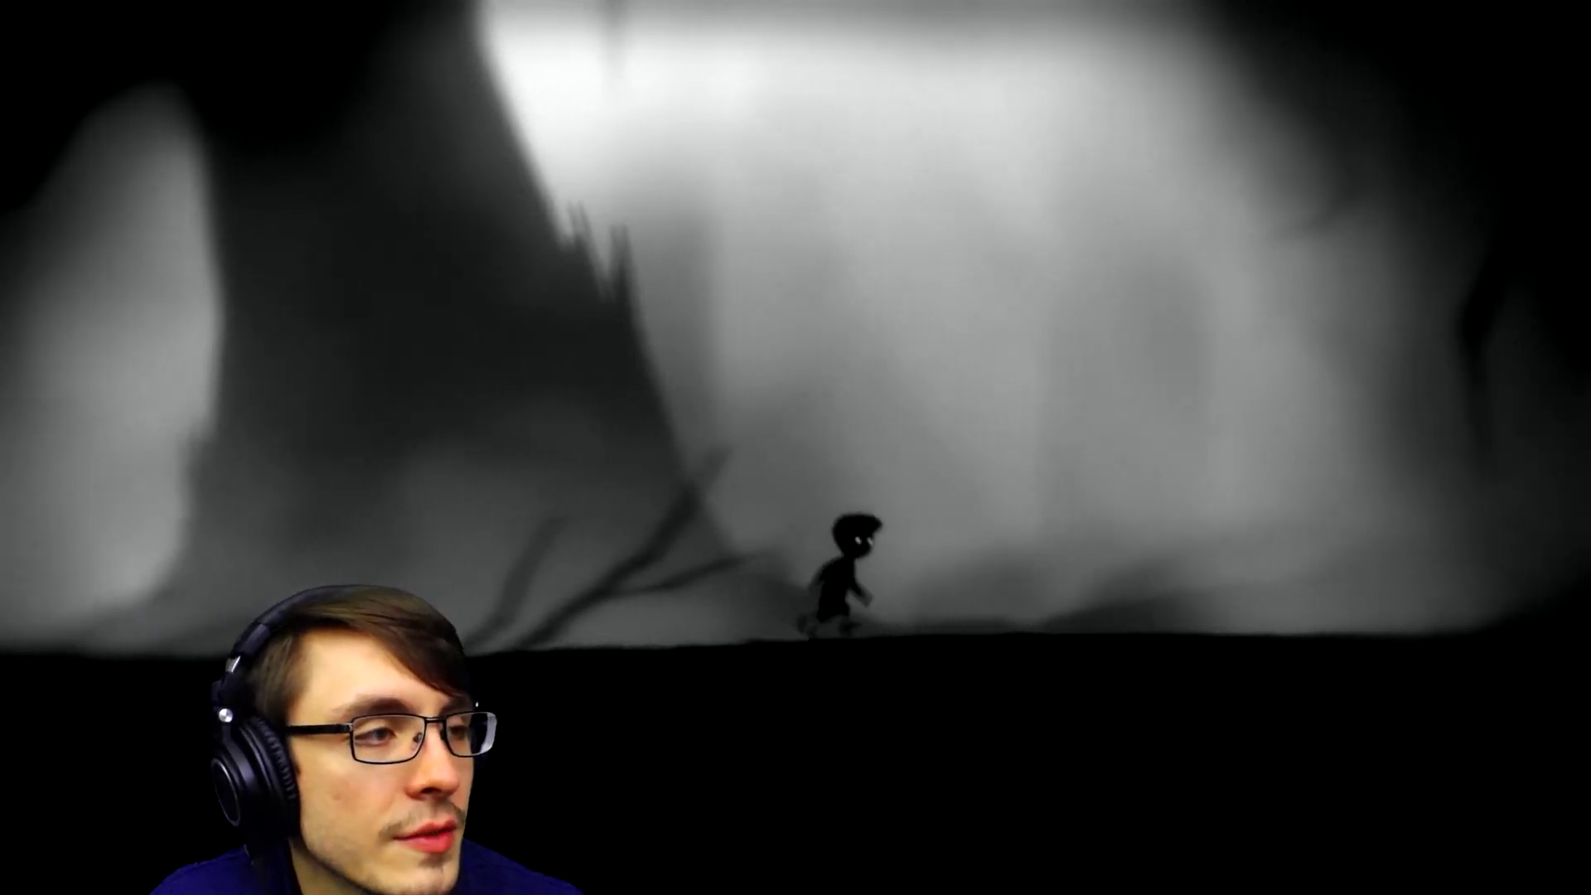
key(Right)
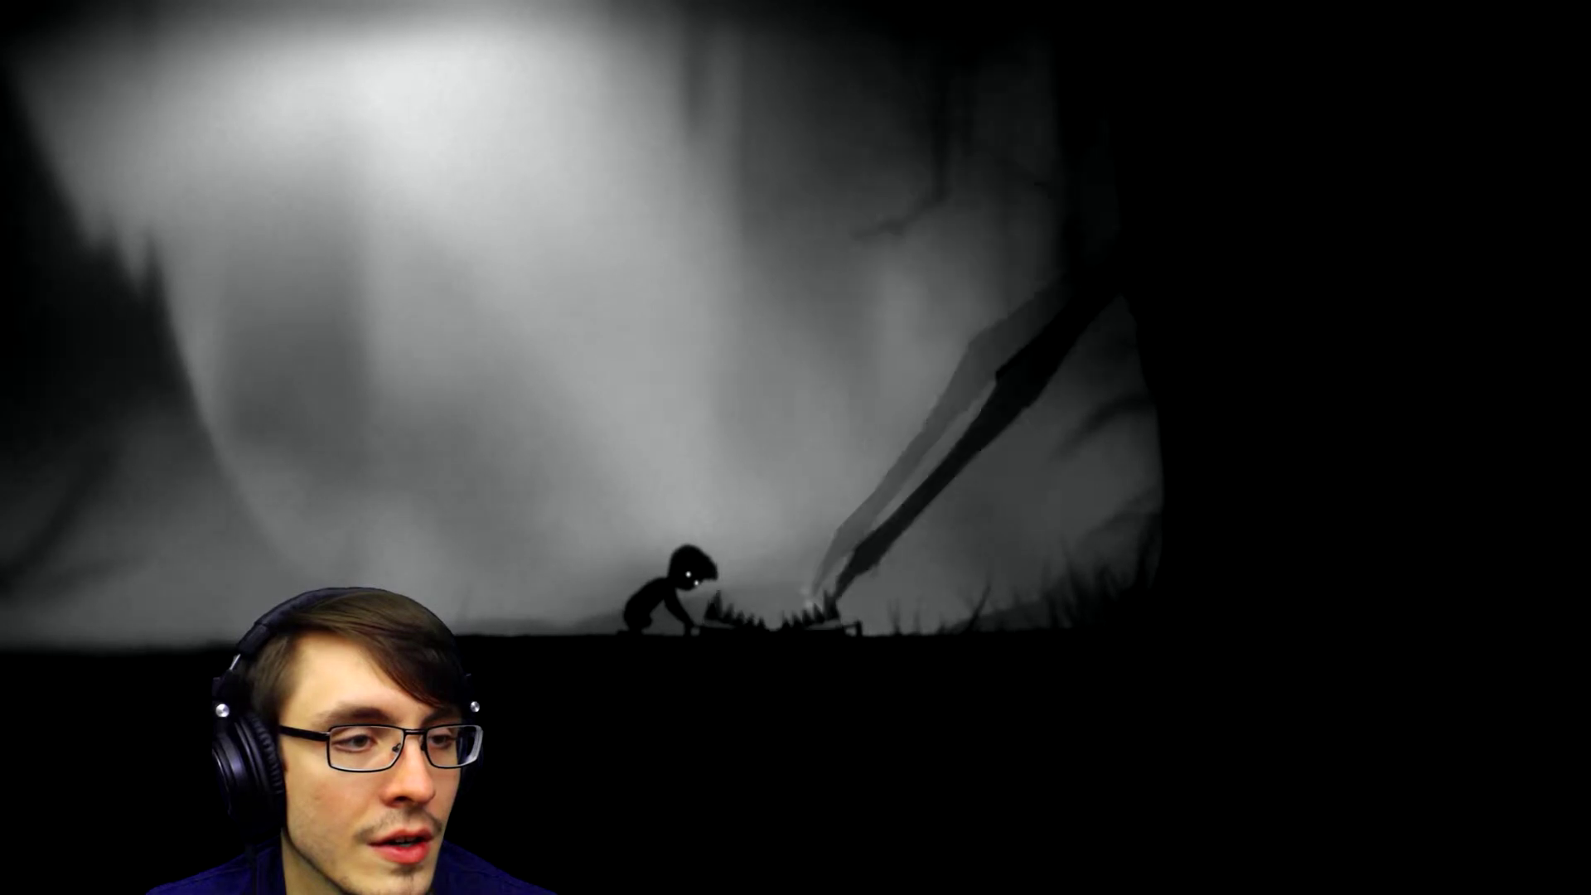
key(Left)
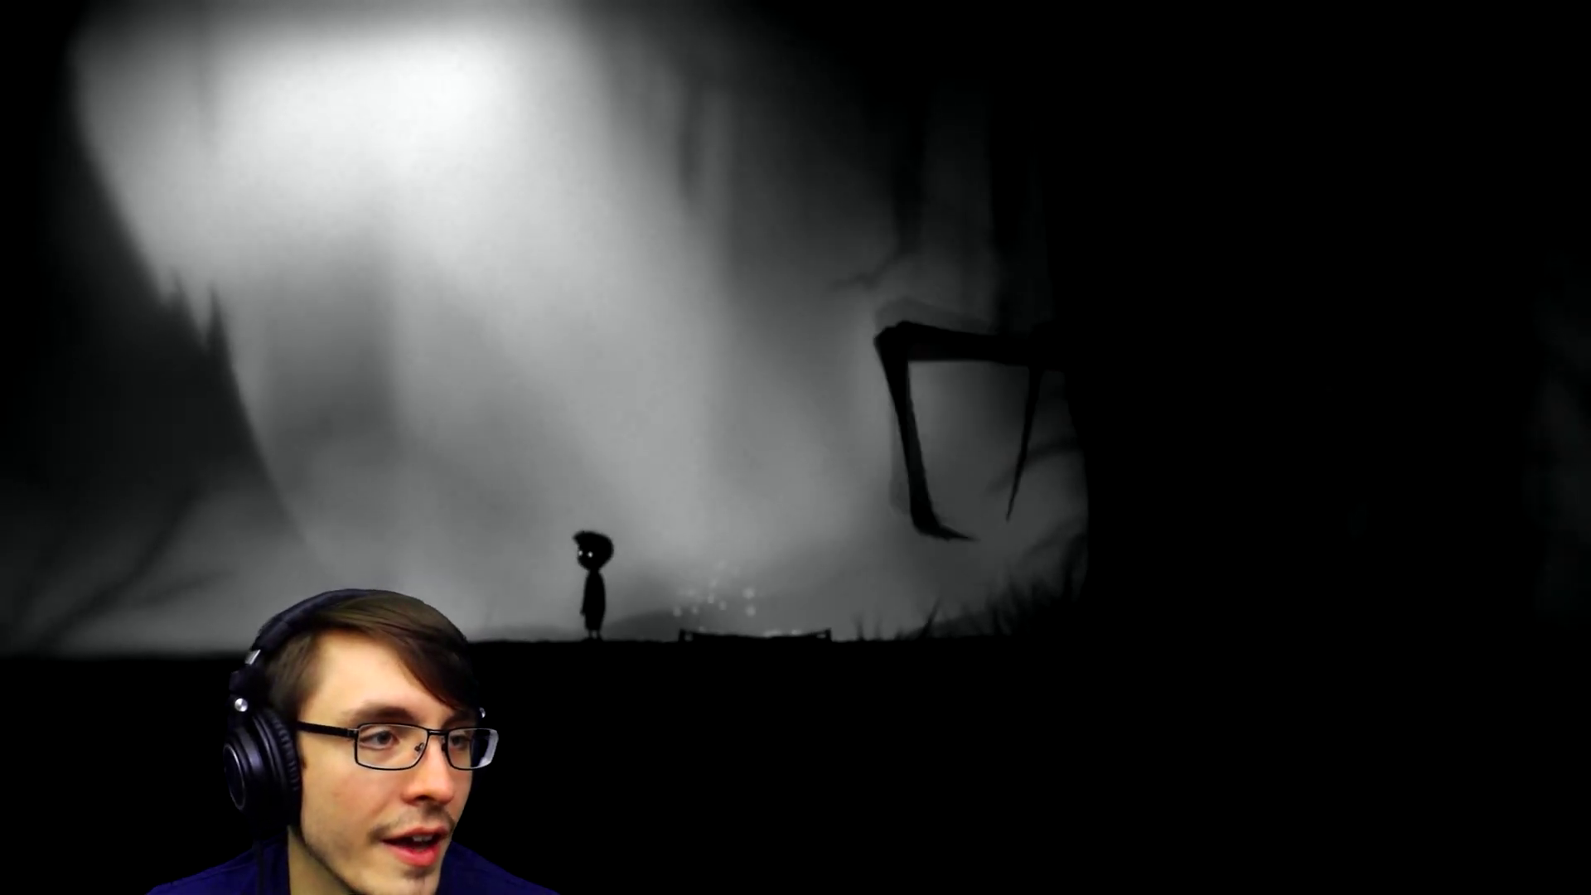
key(Right)
key(Right)
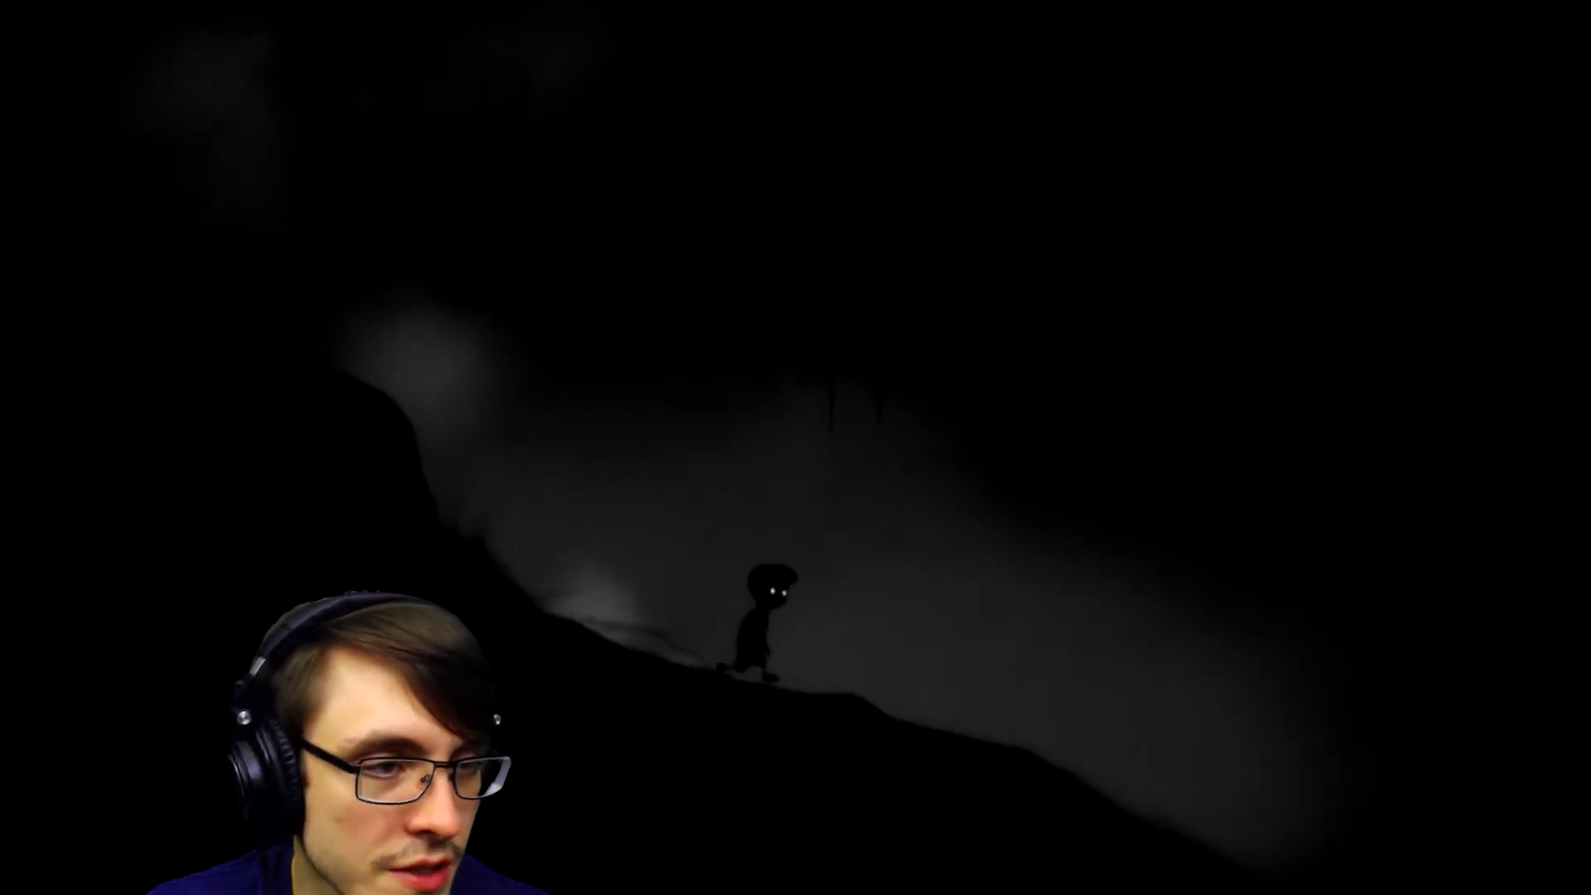
key(Right)
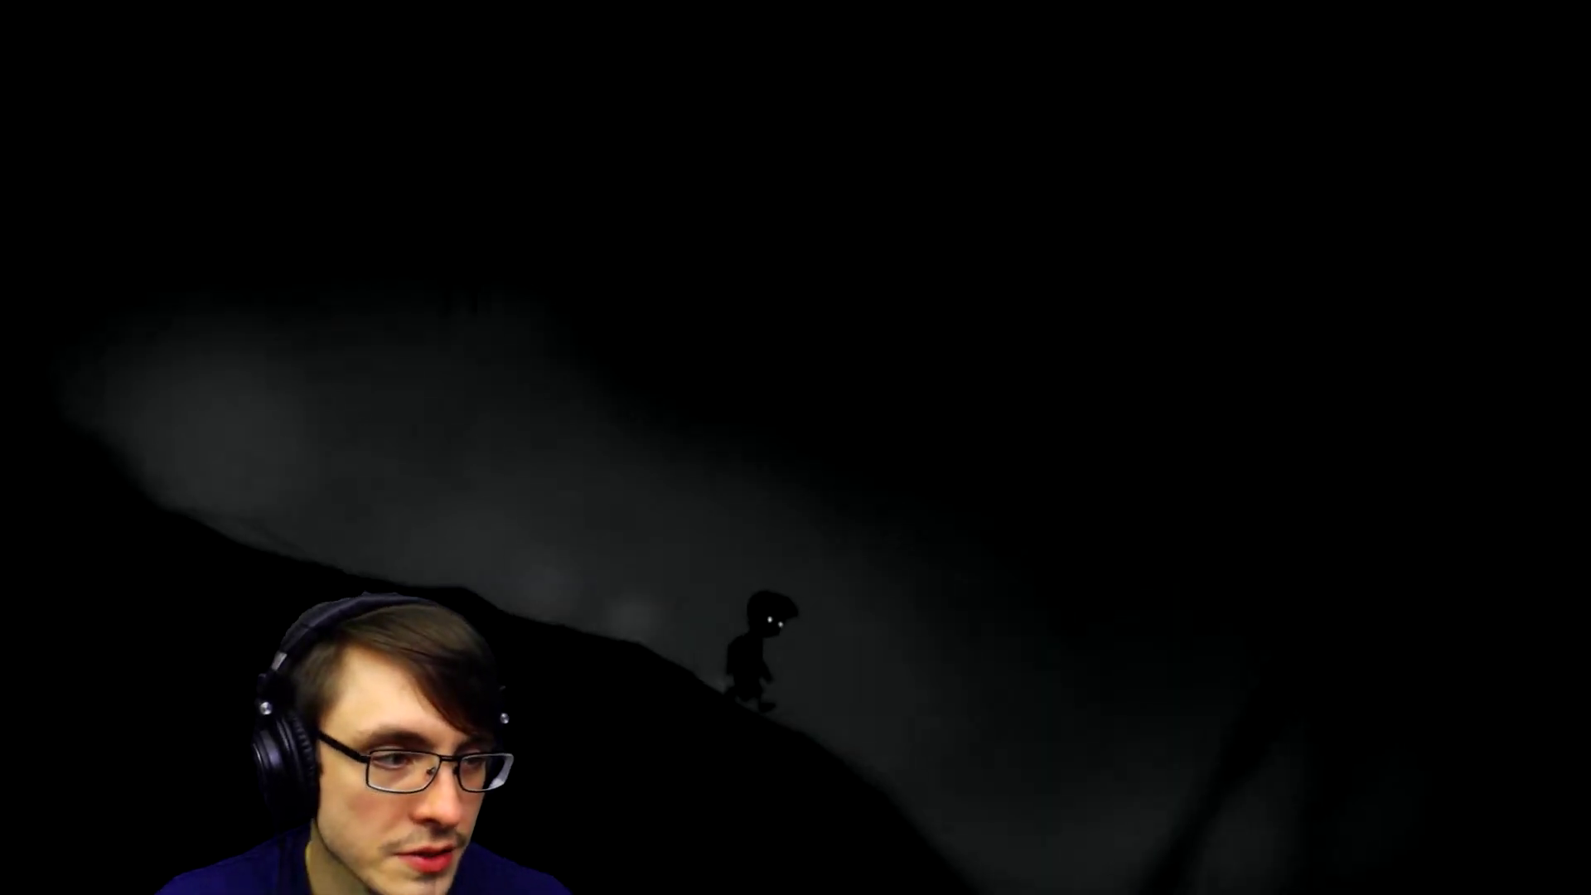
key(Right)
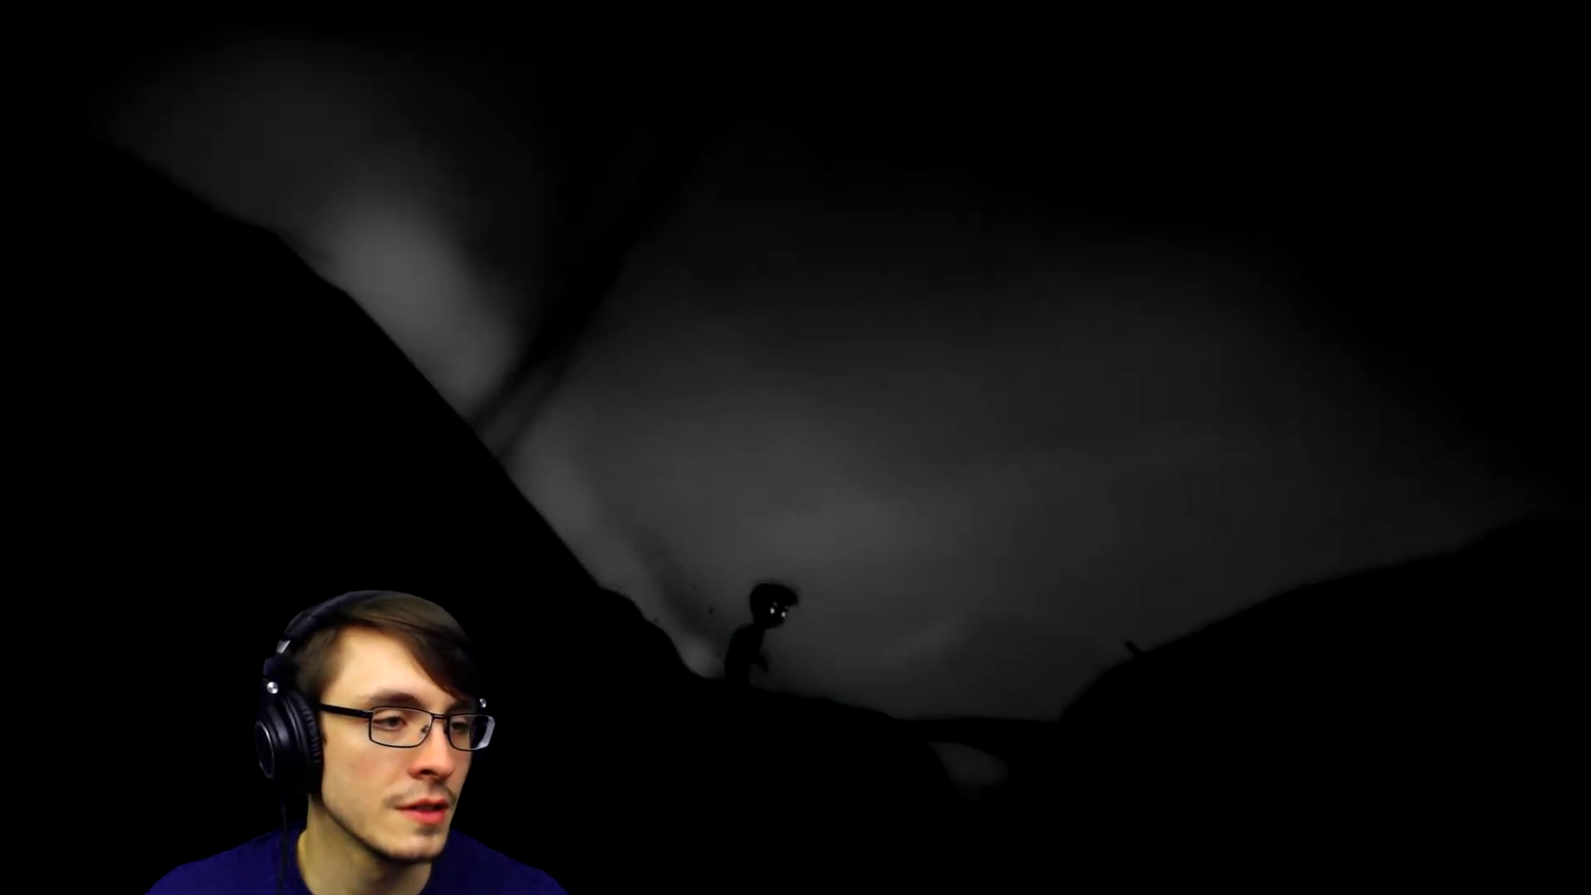
key(Right)
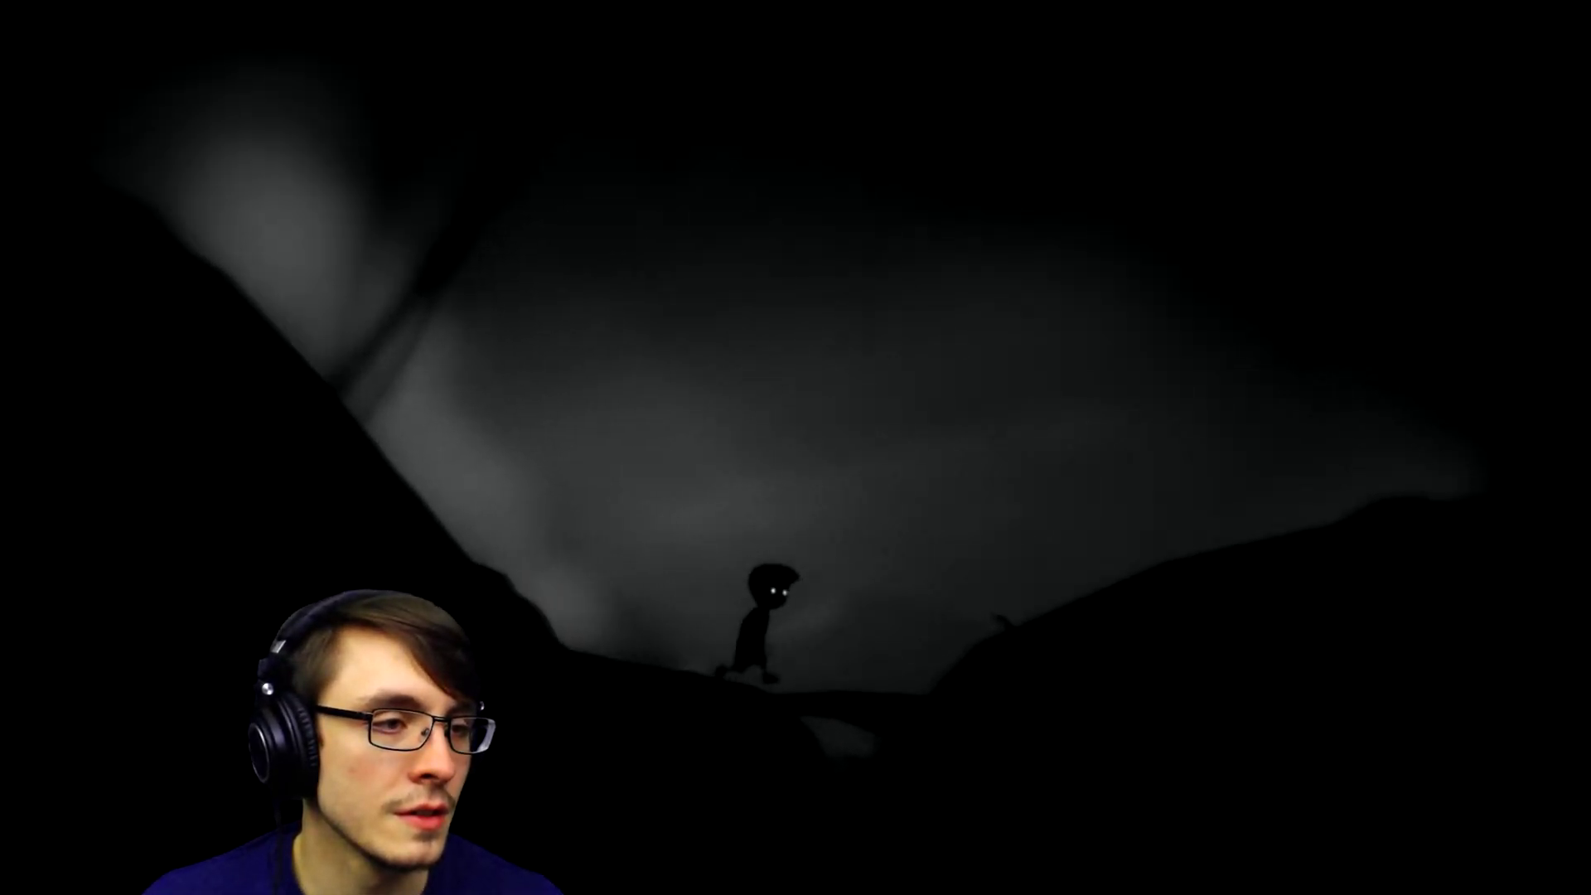
key(Up)
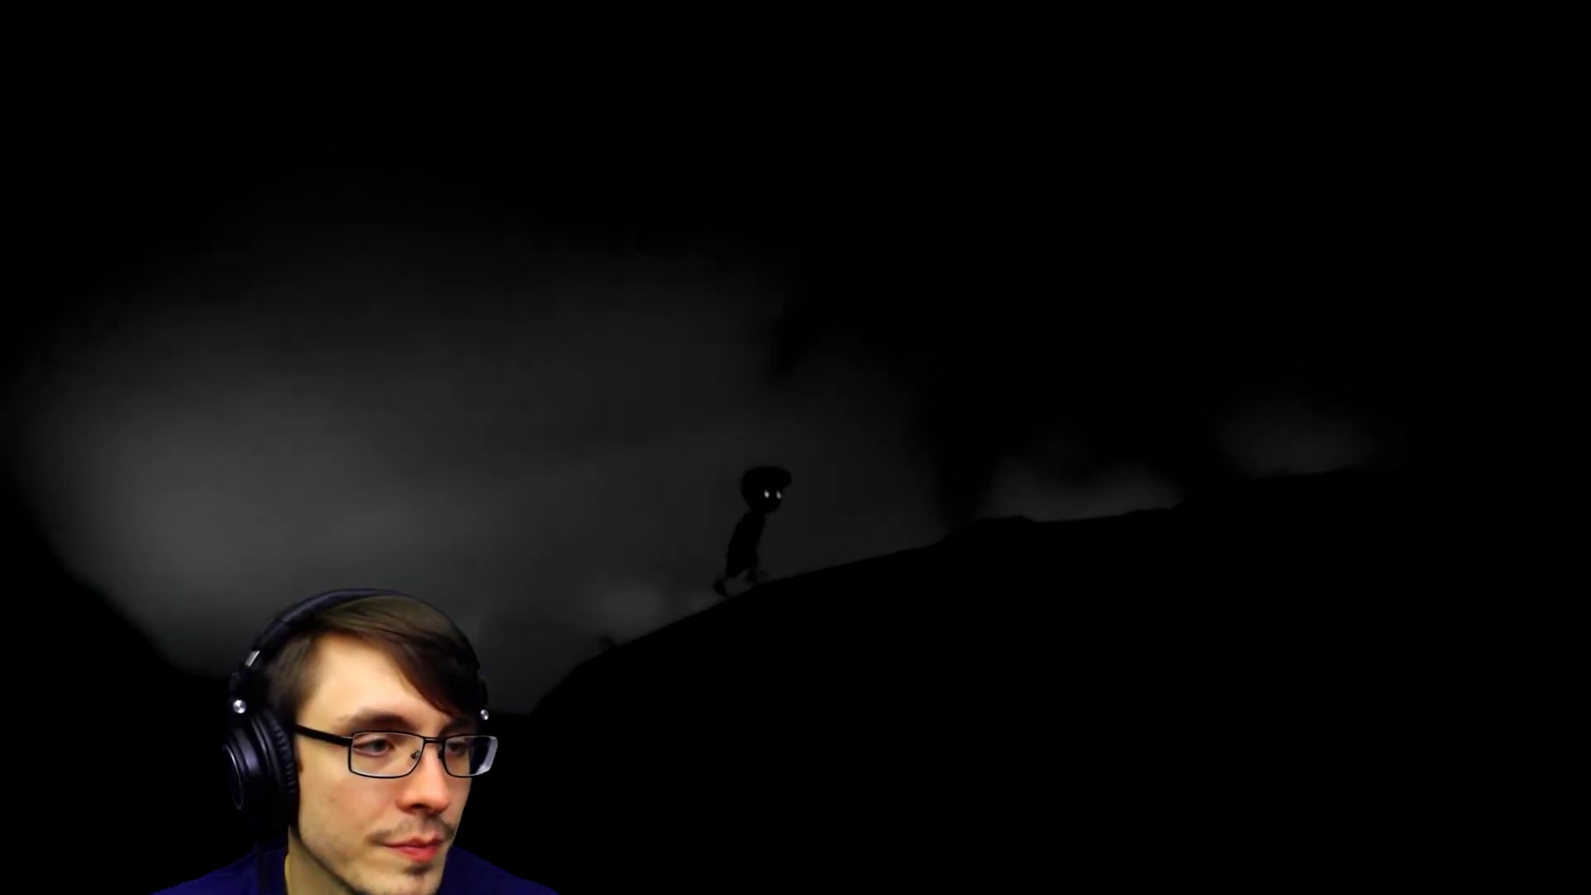
key(Right)
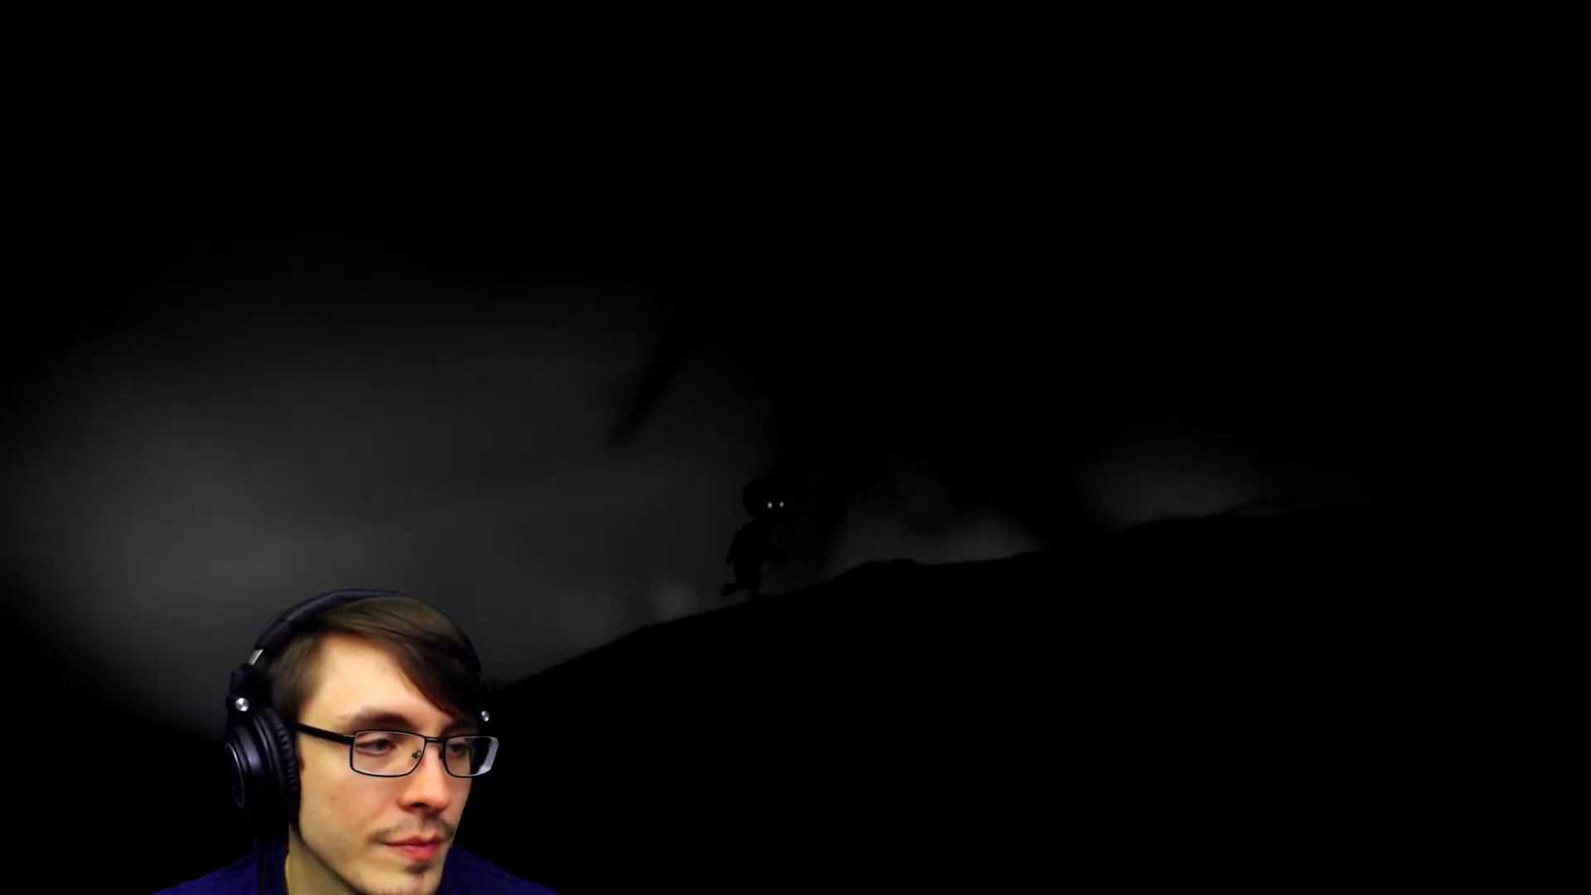
key(Right)
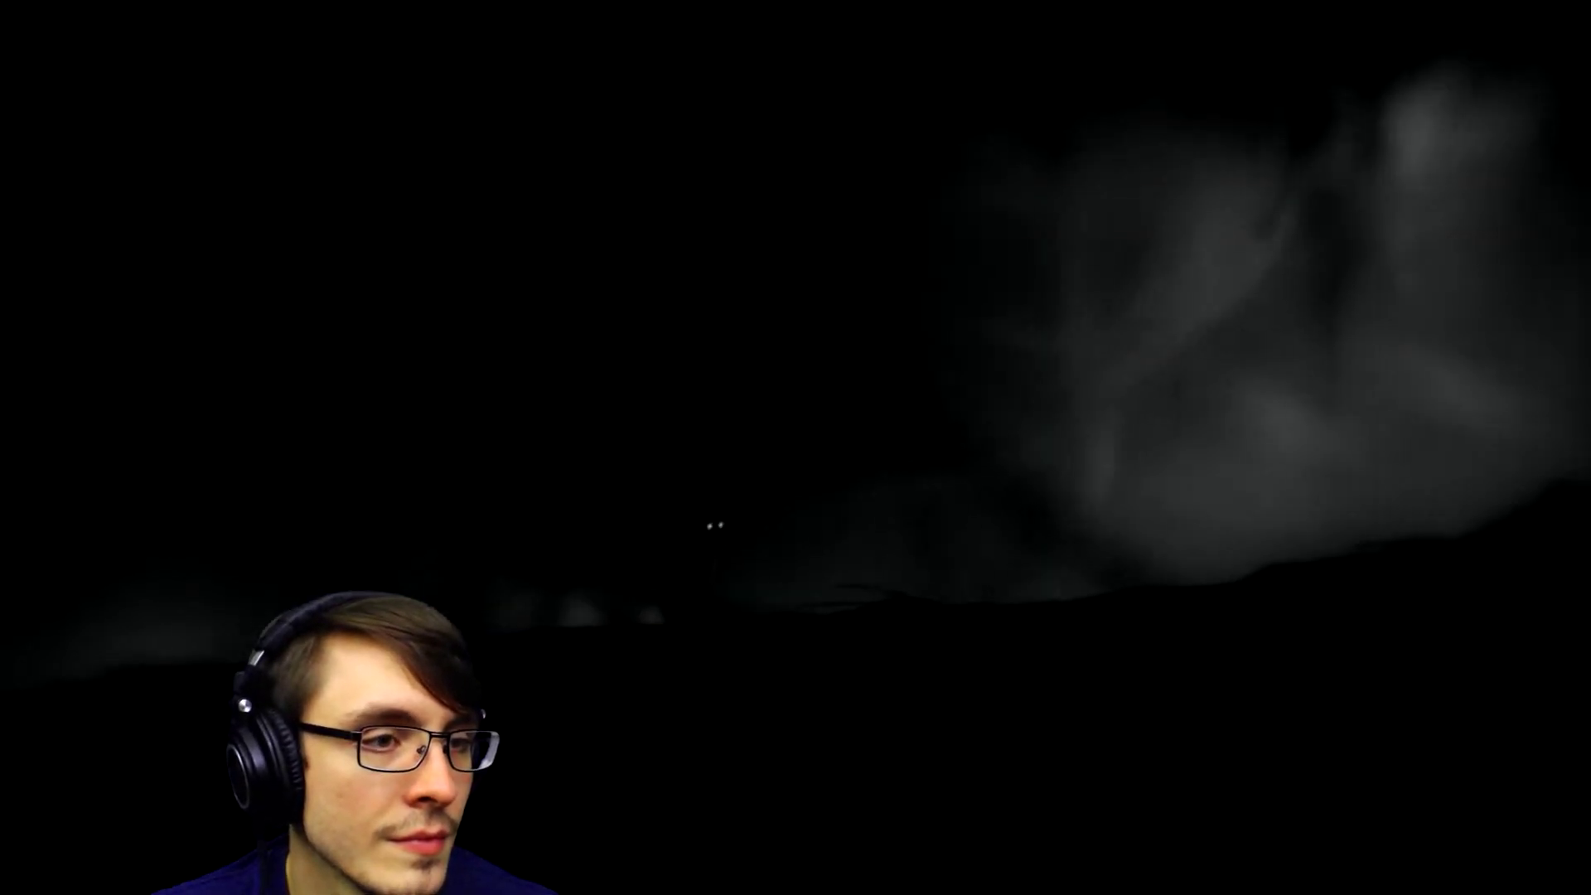
key(Right)
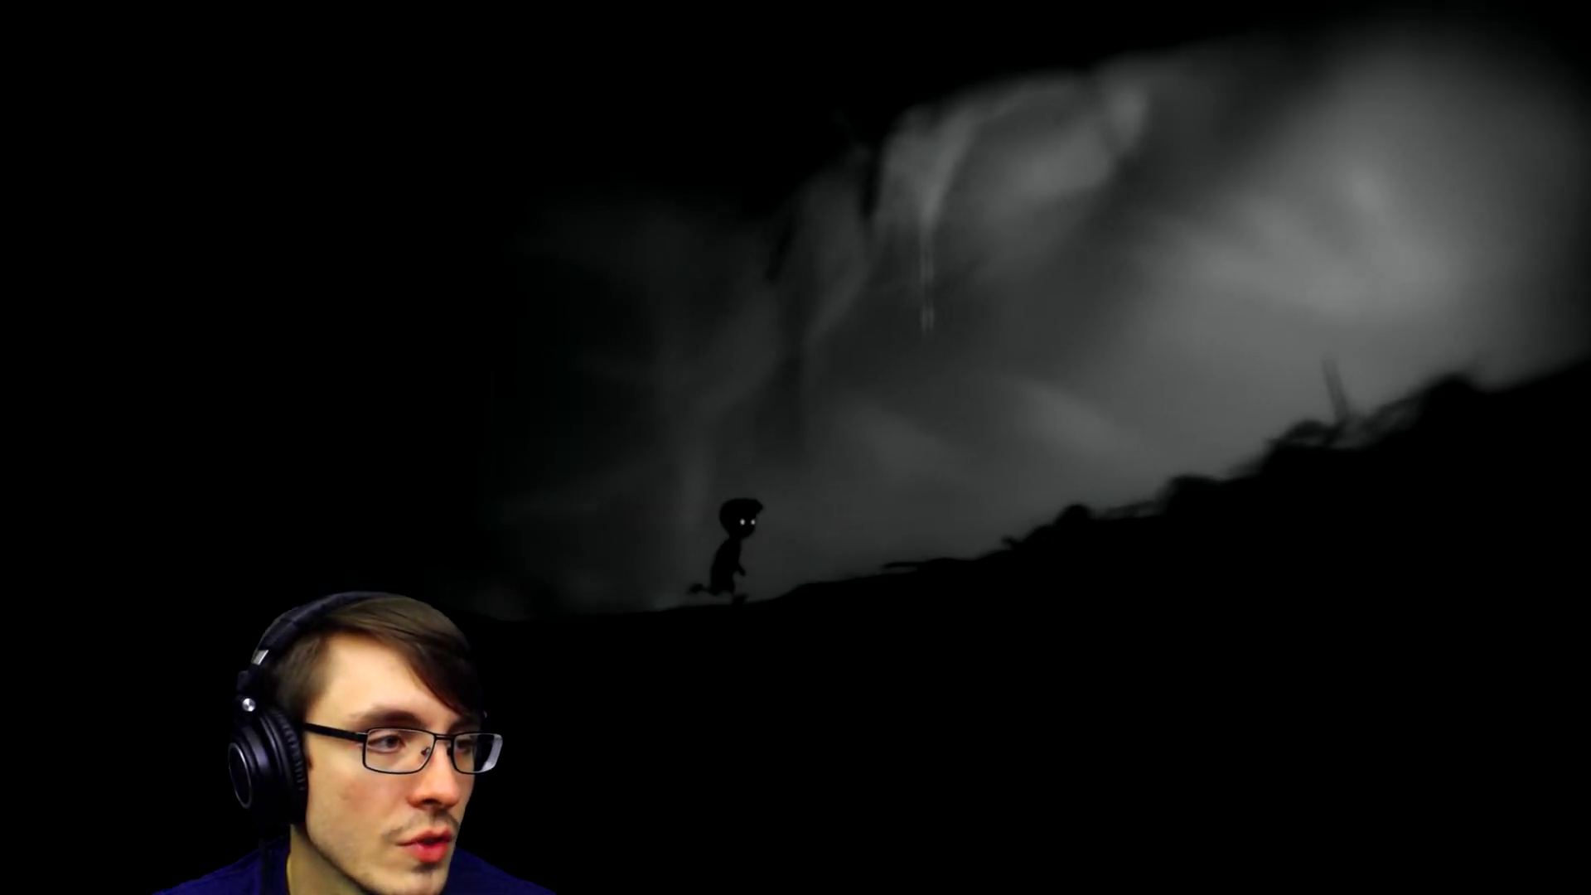
key(Right)
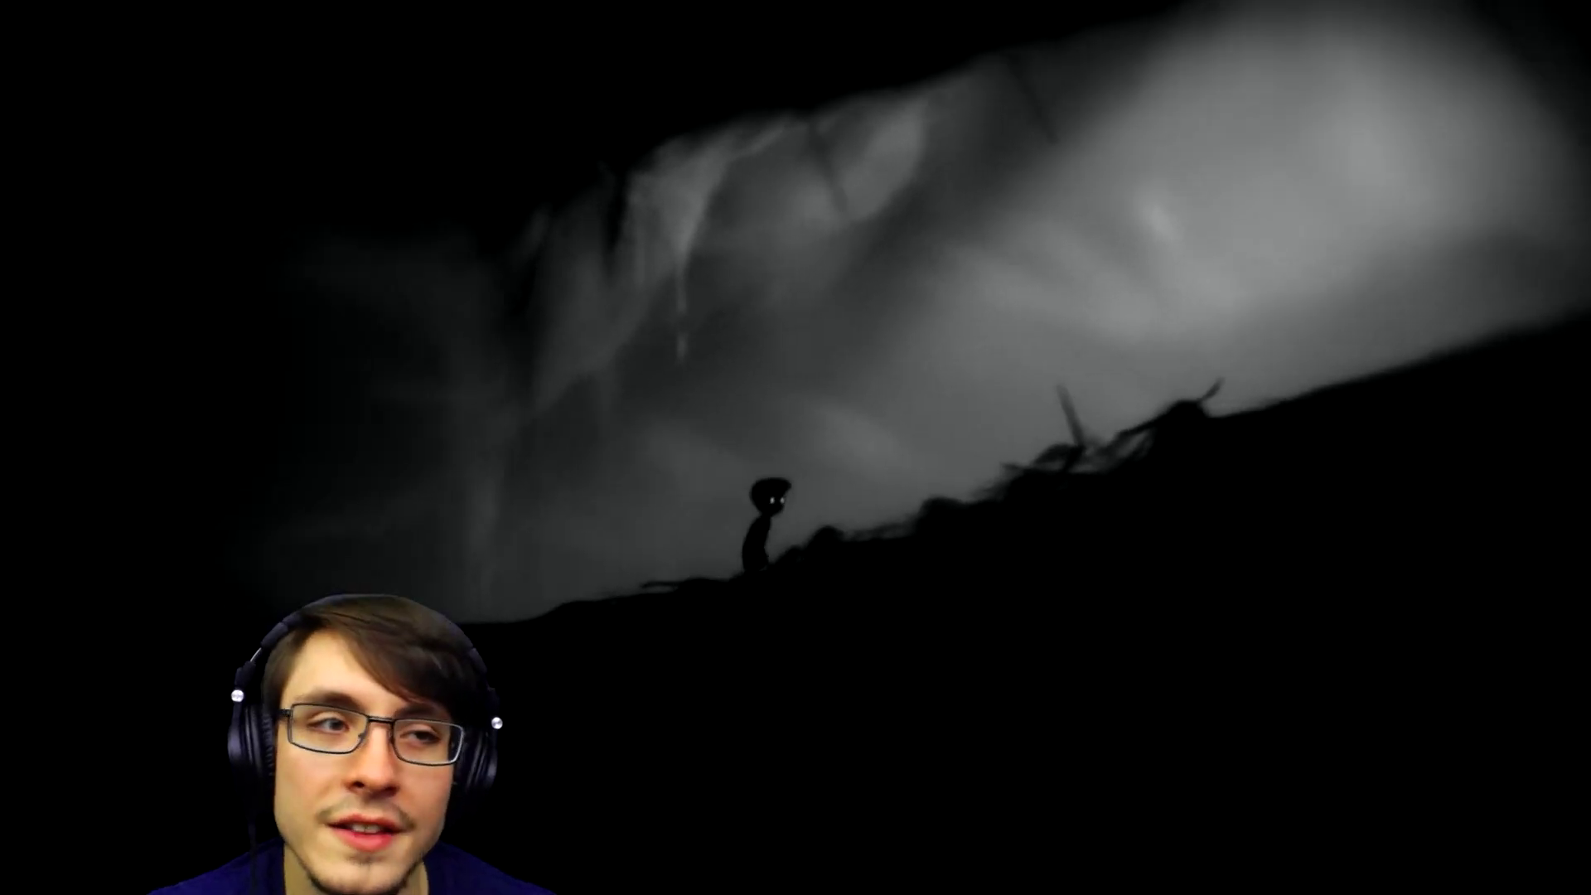
key(Right)
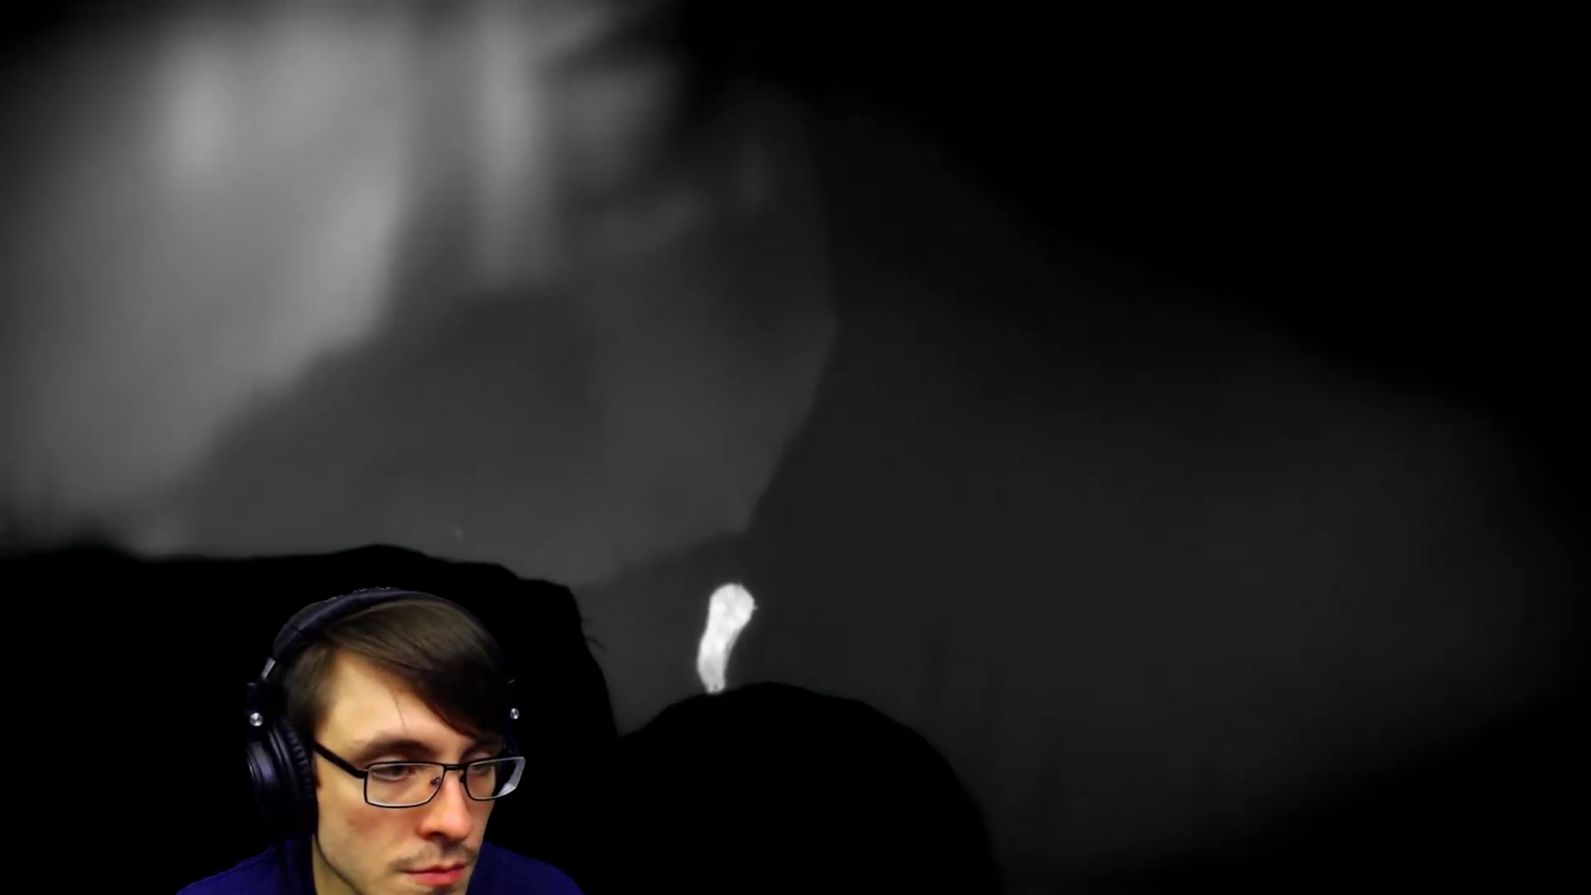
key(Right)
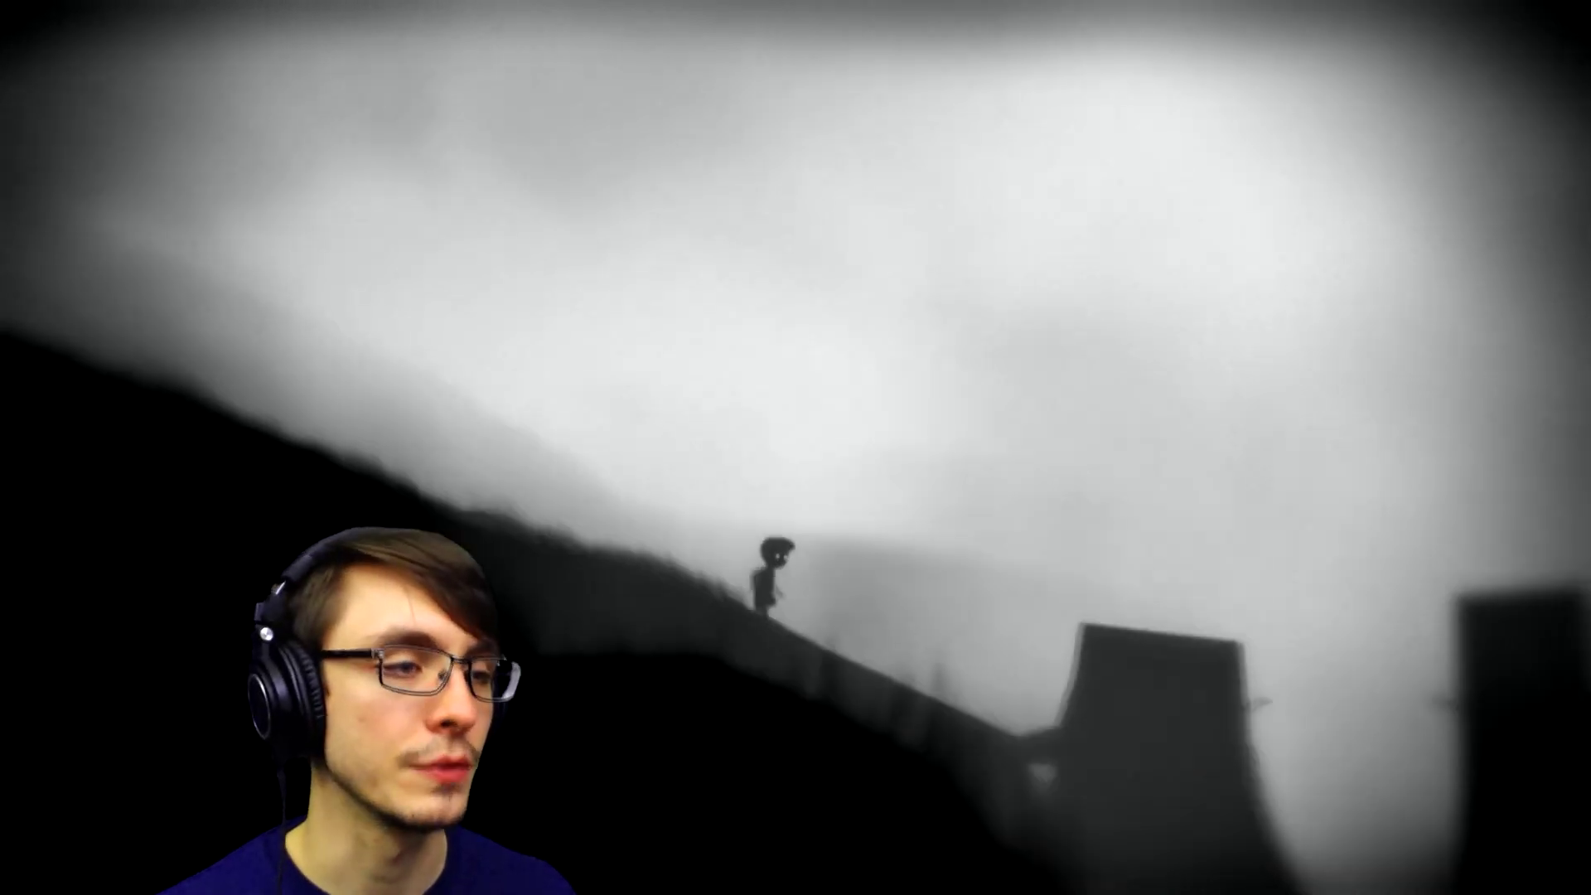
key(Up)
key(Right)
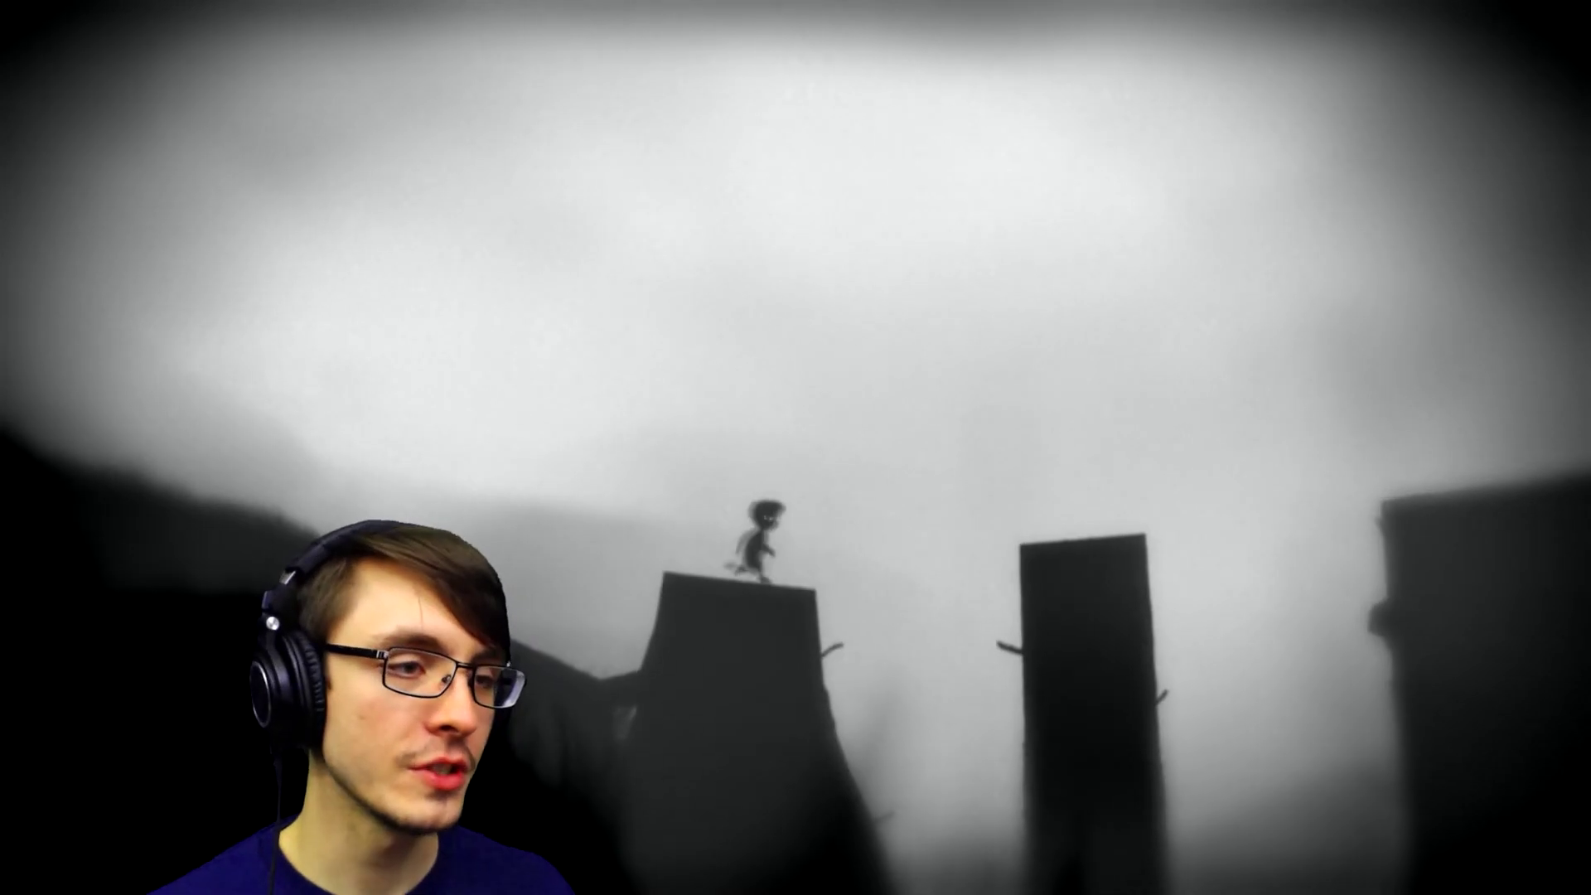
key(Up)
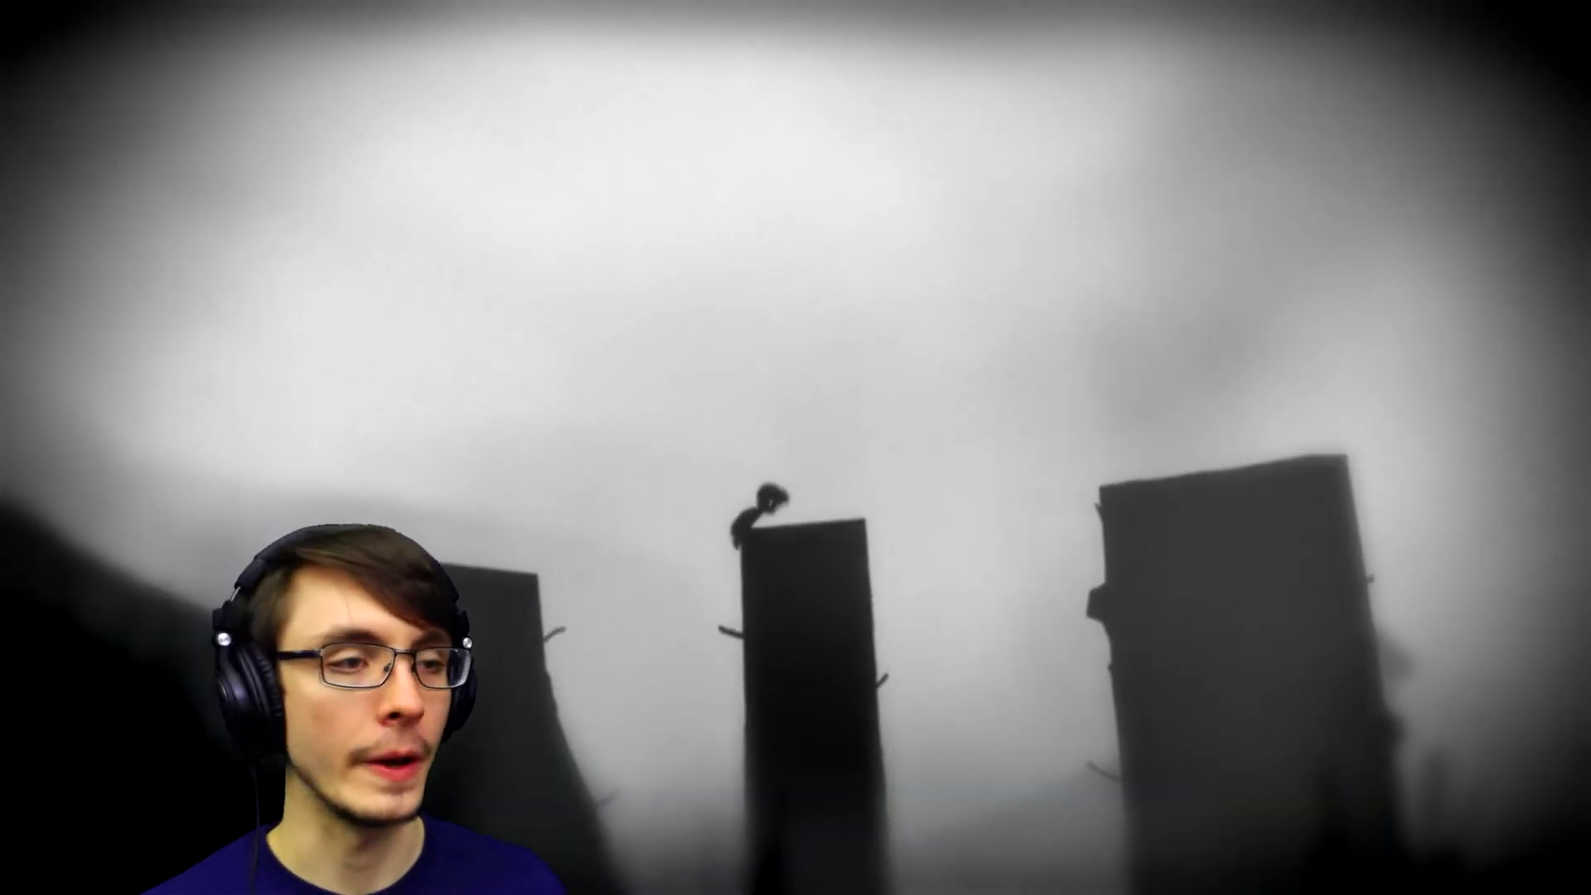
key(Right)
key(Up)
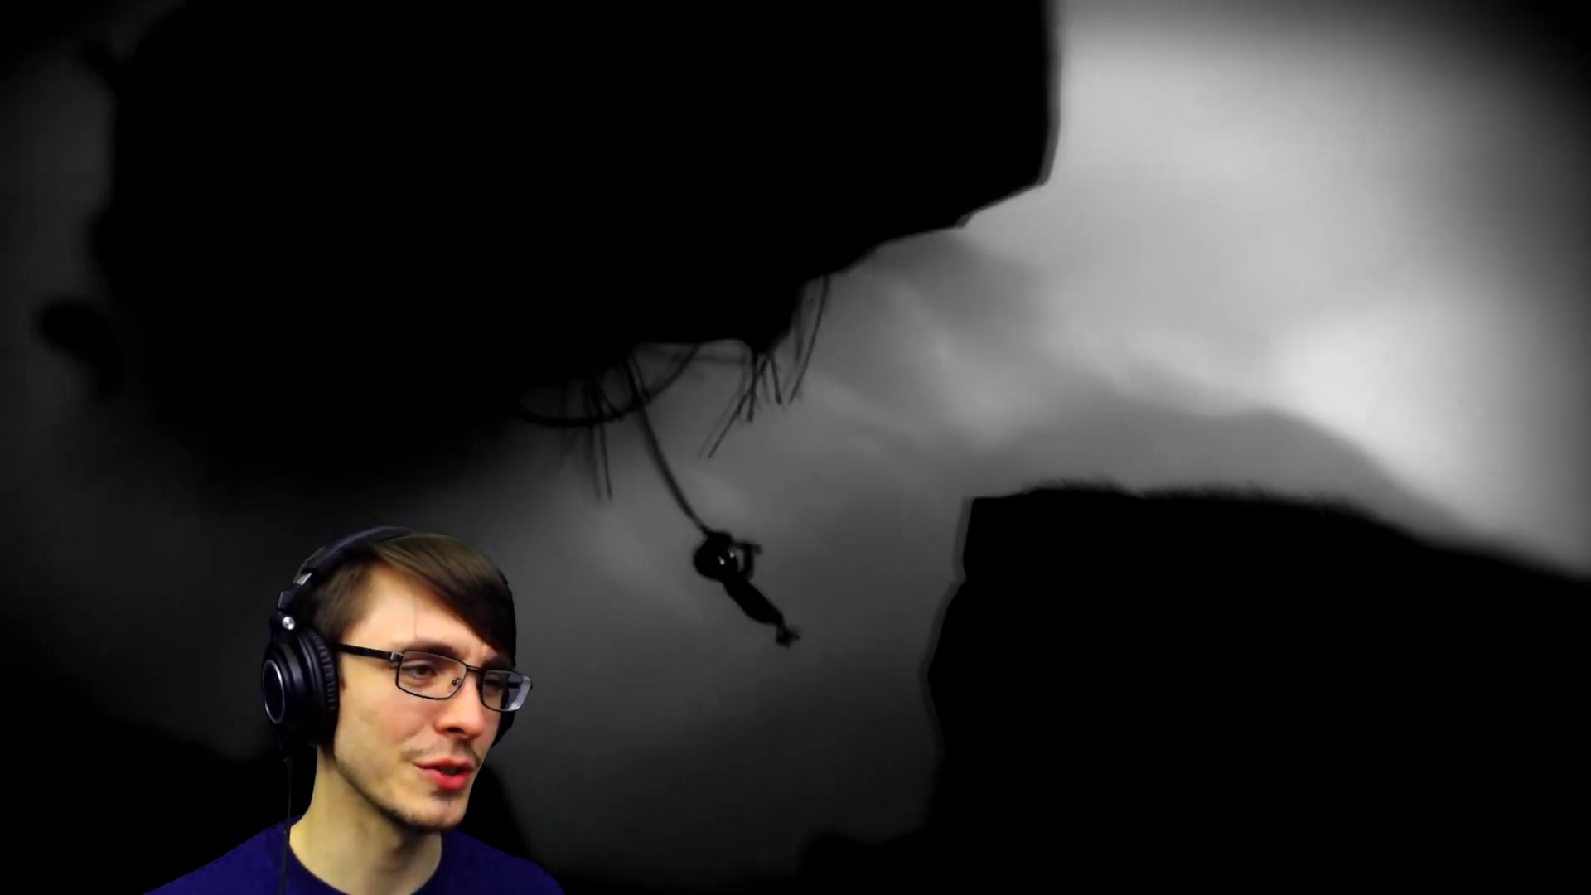
key(space)
key(Right)
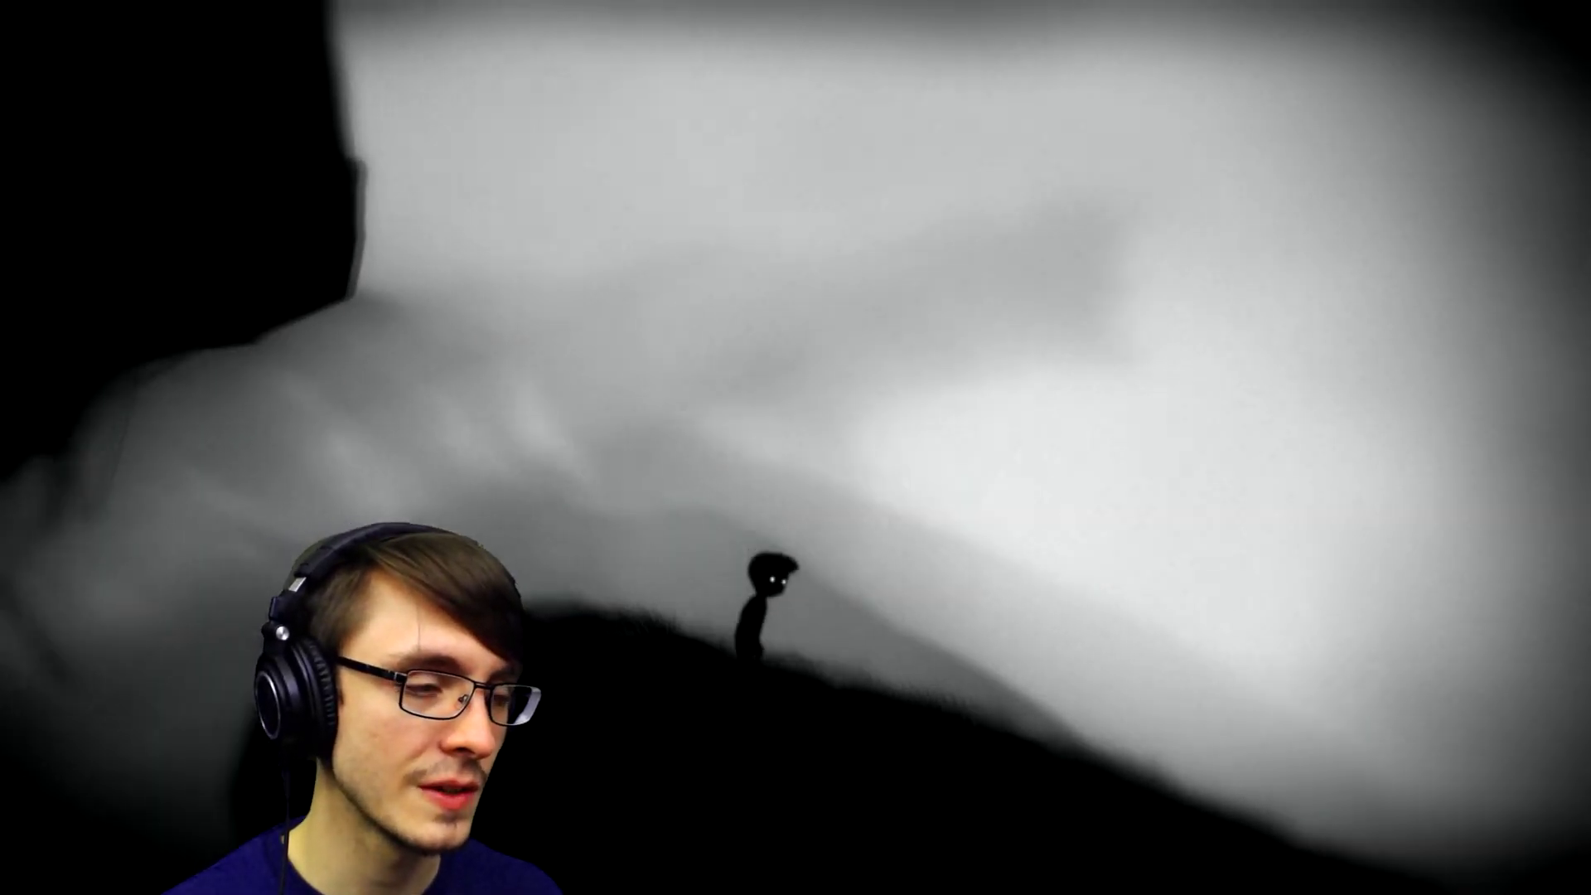
key(Right)
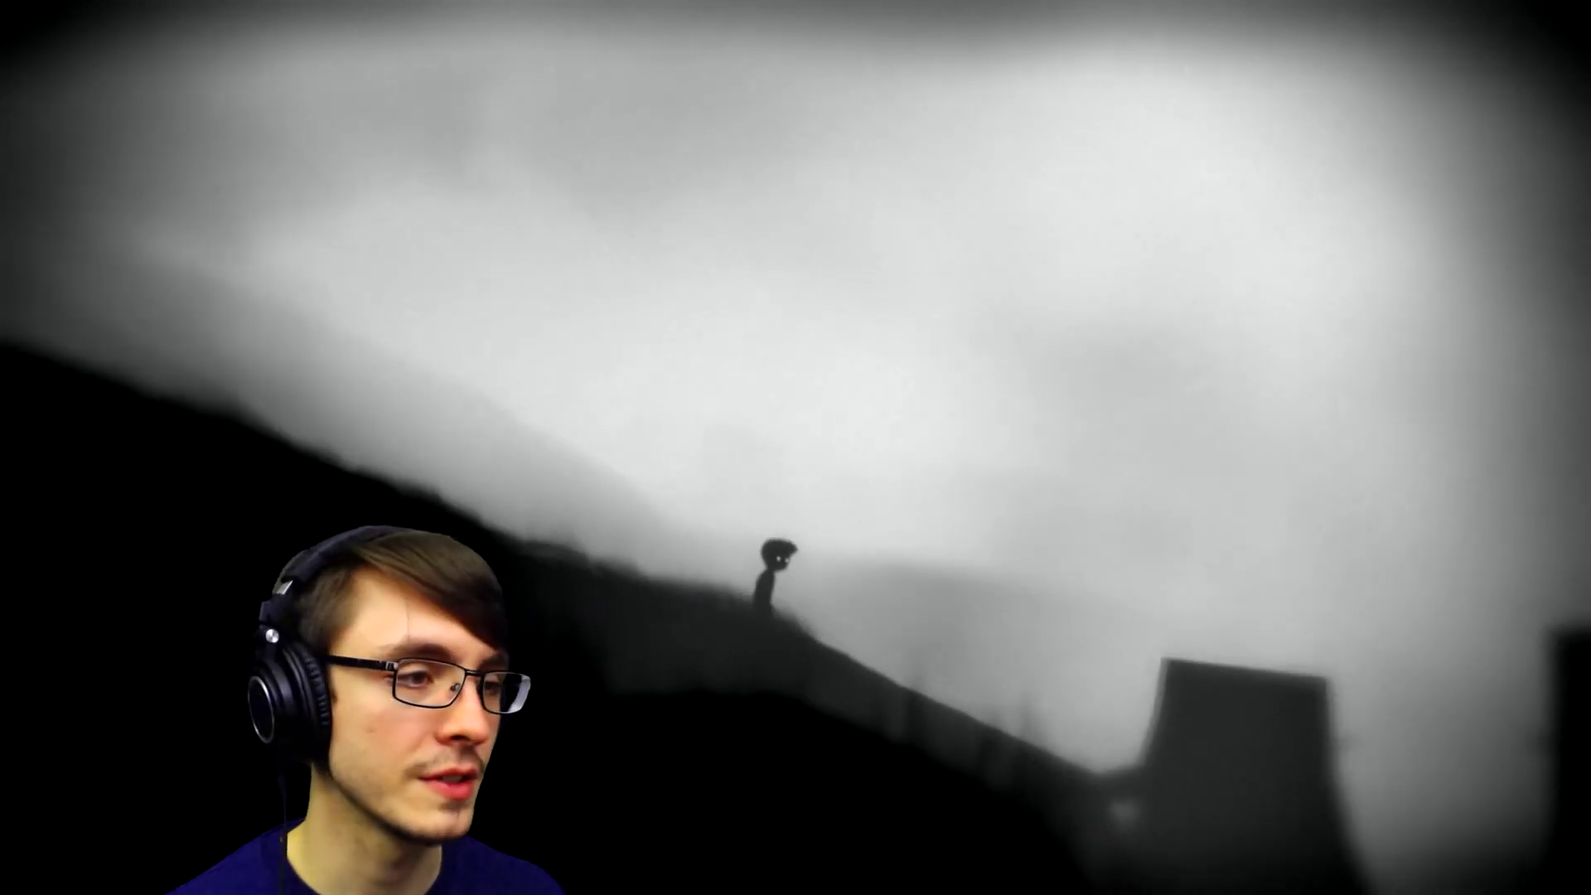
key(Up)
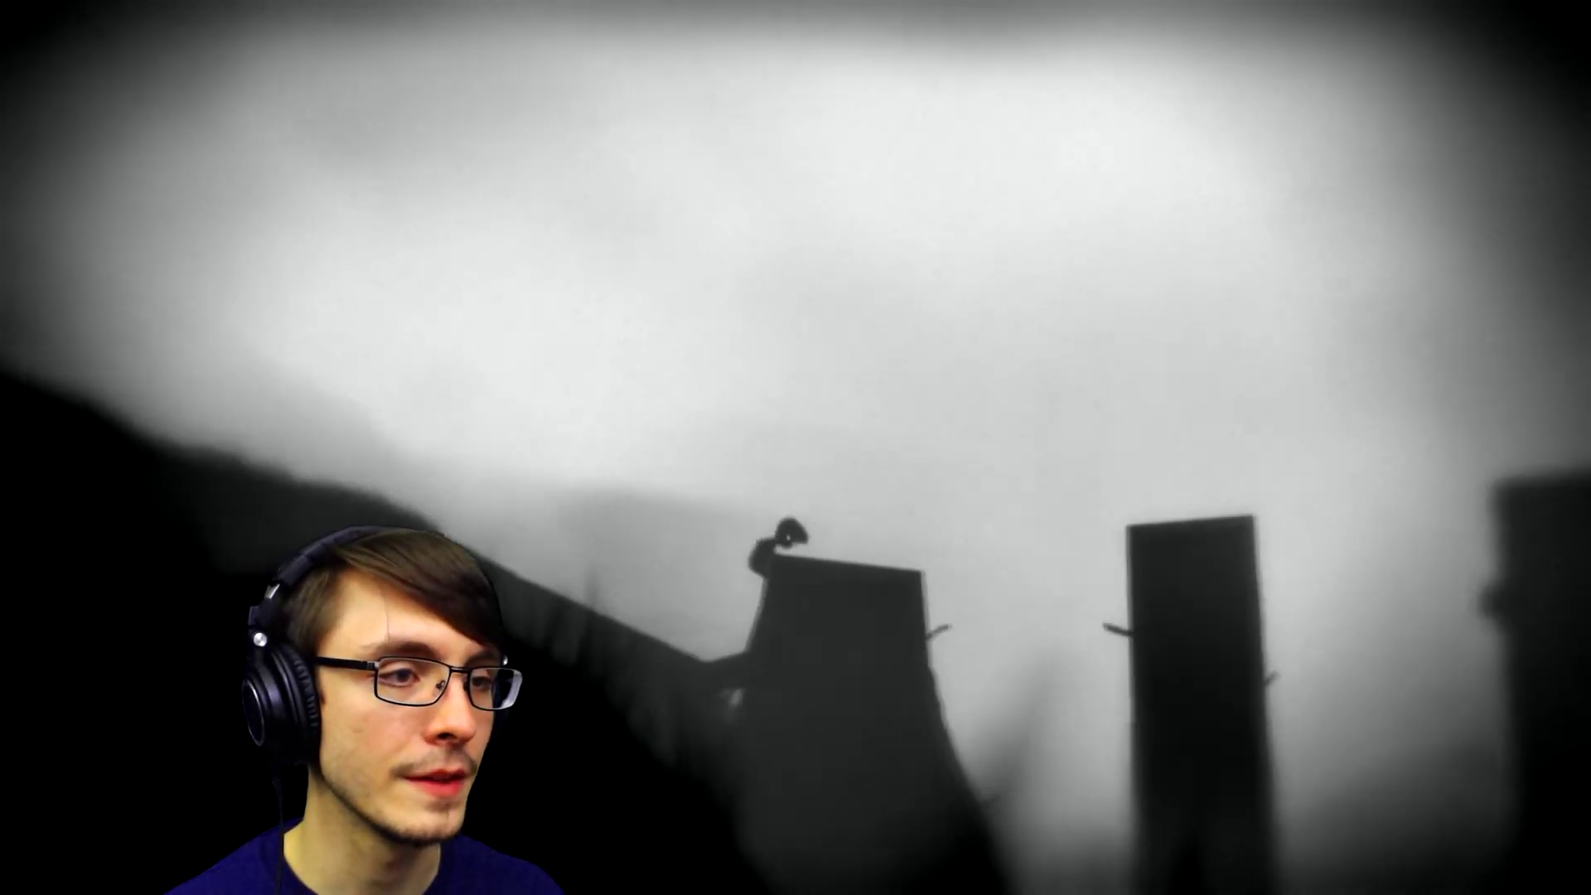
key(Up)
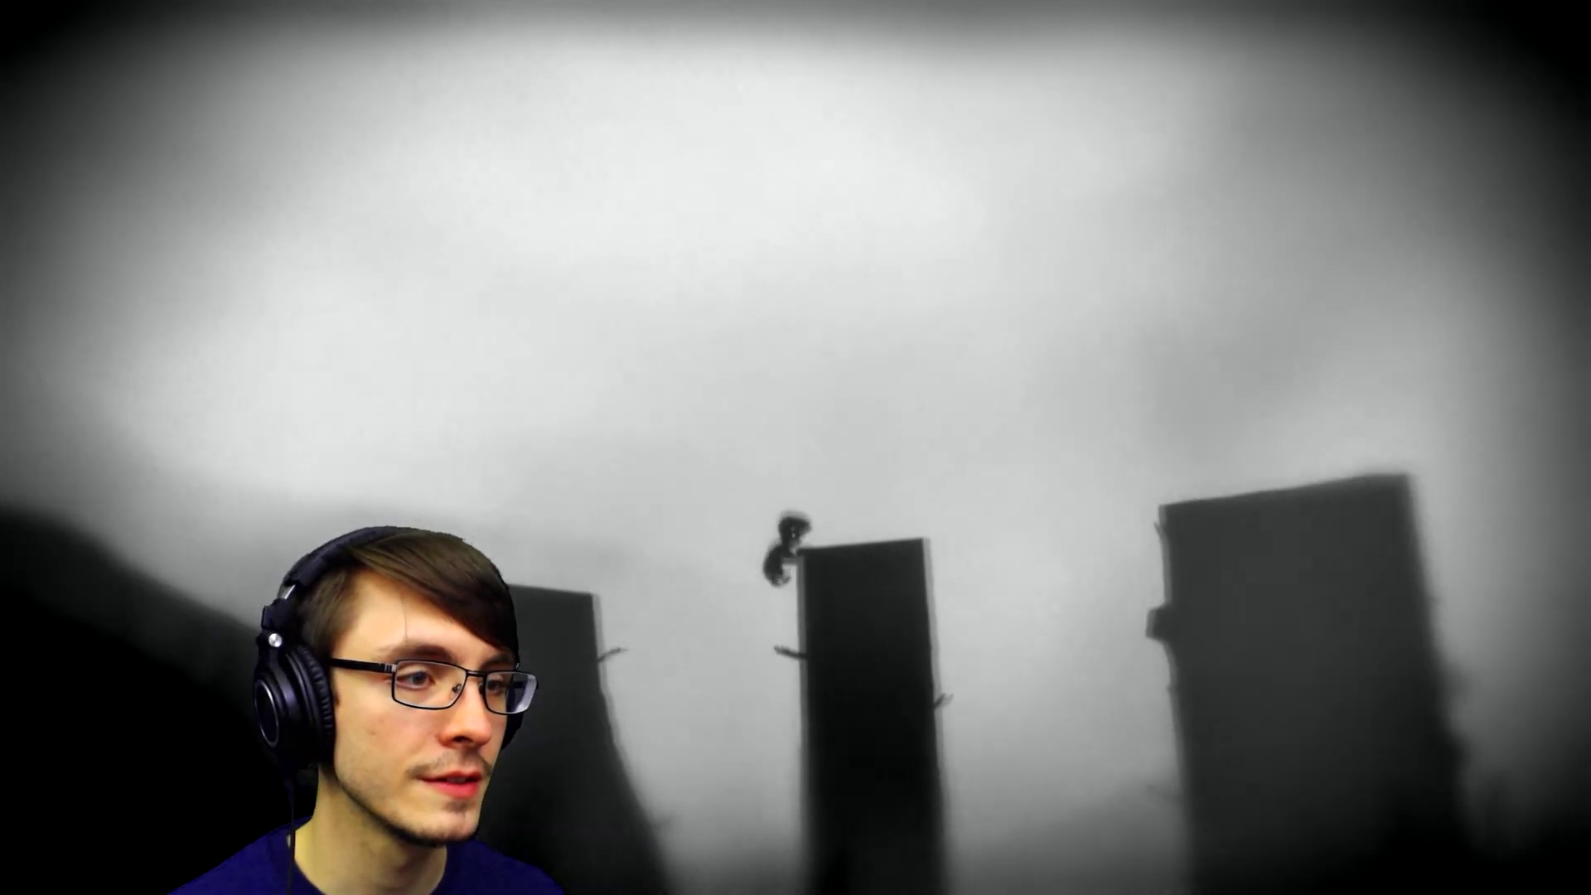
key(Right)
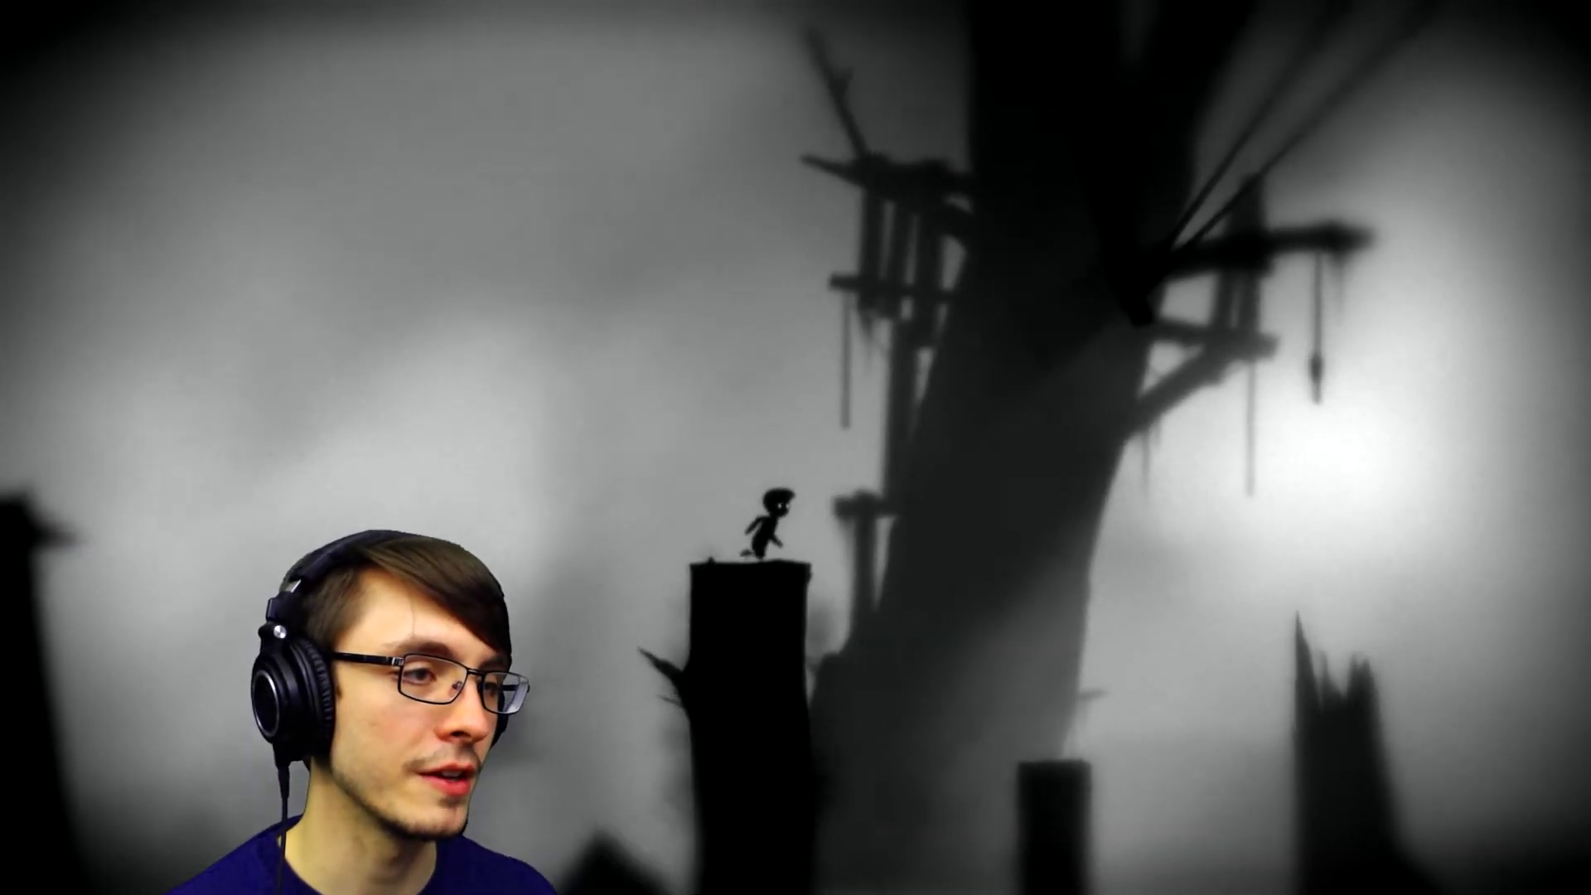
key(Up)
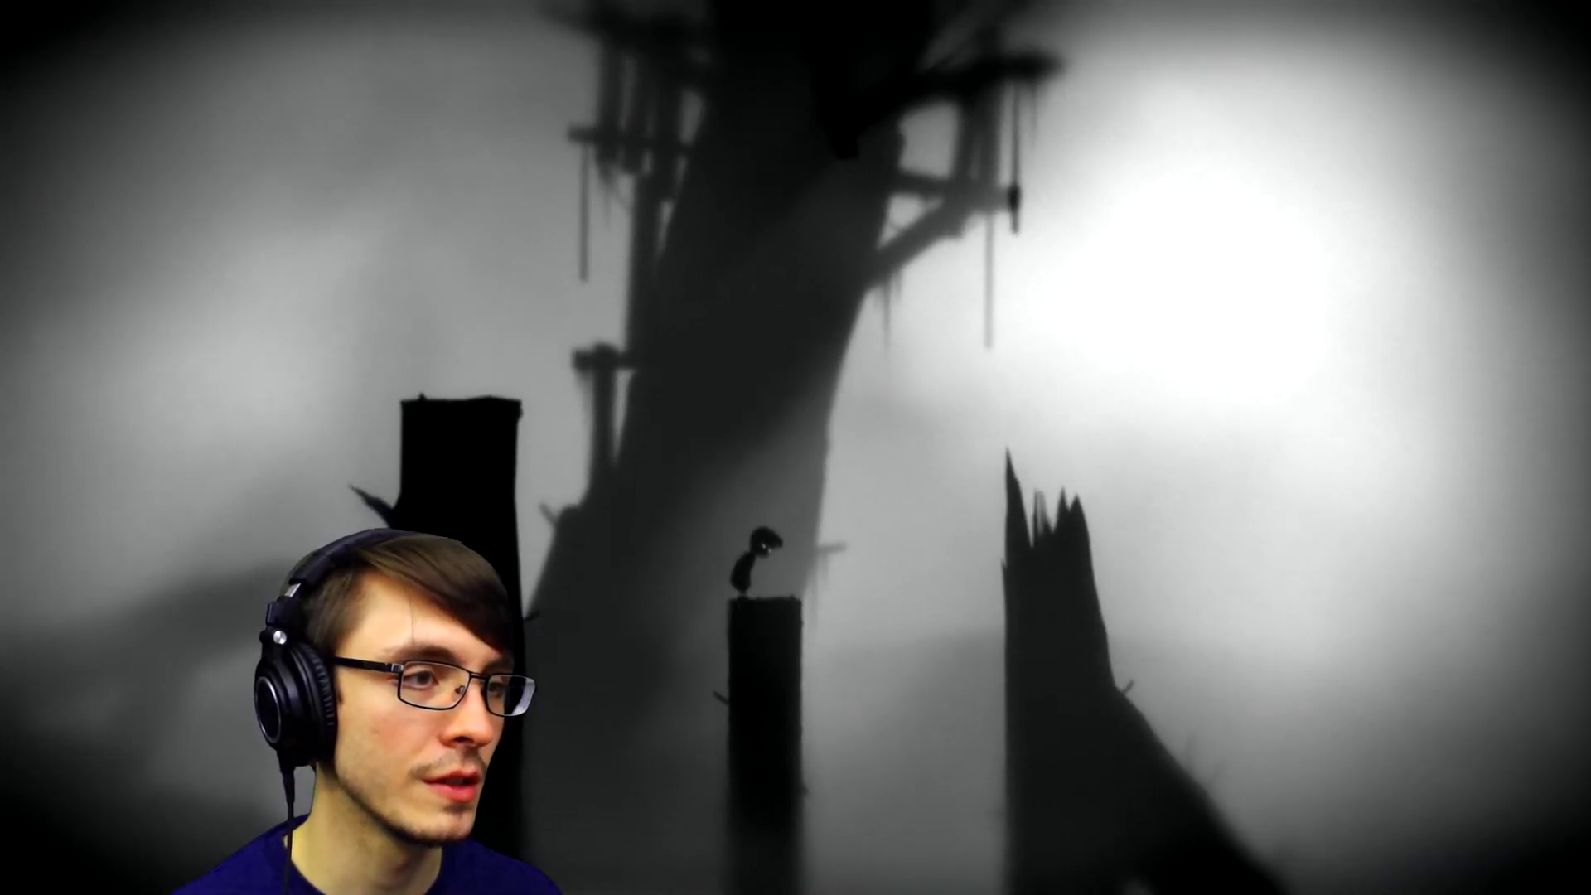
key(Left)
key(Up)
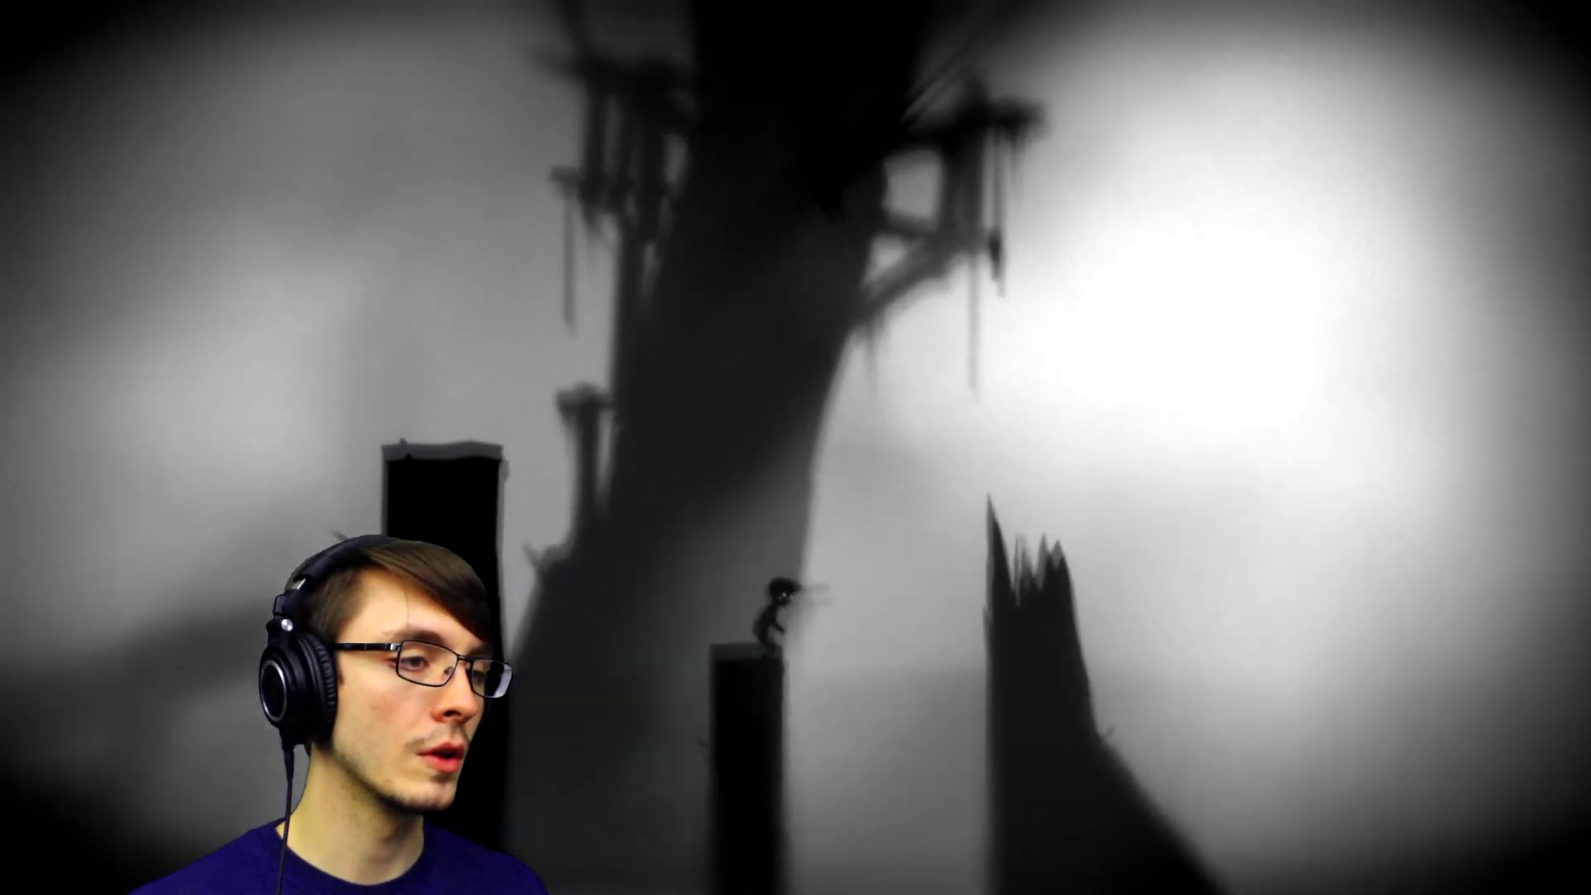
key(Up)
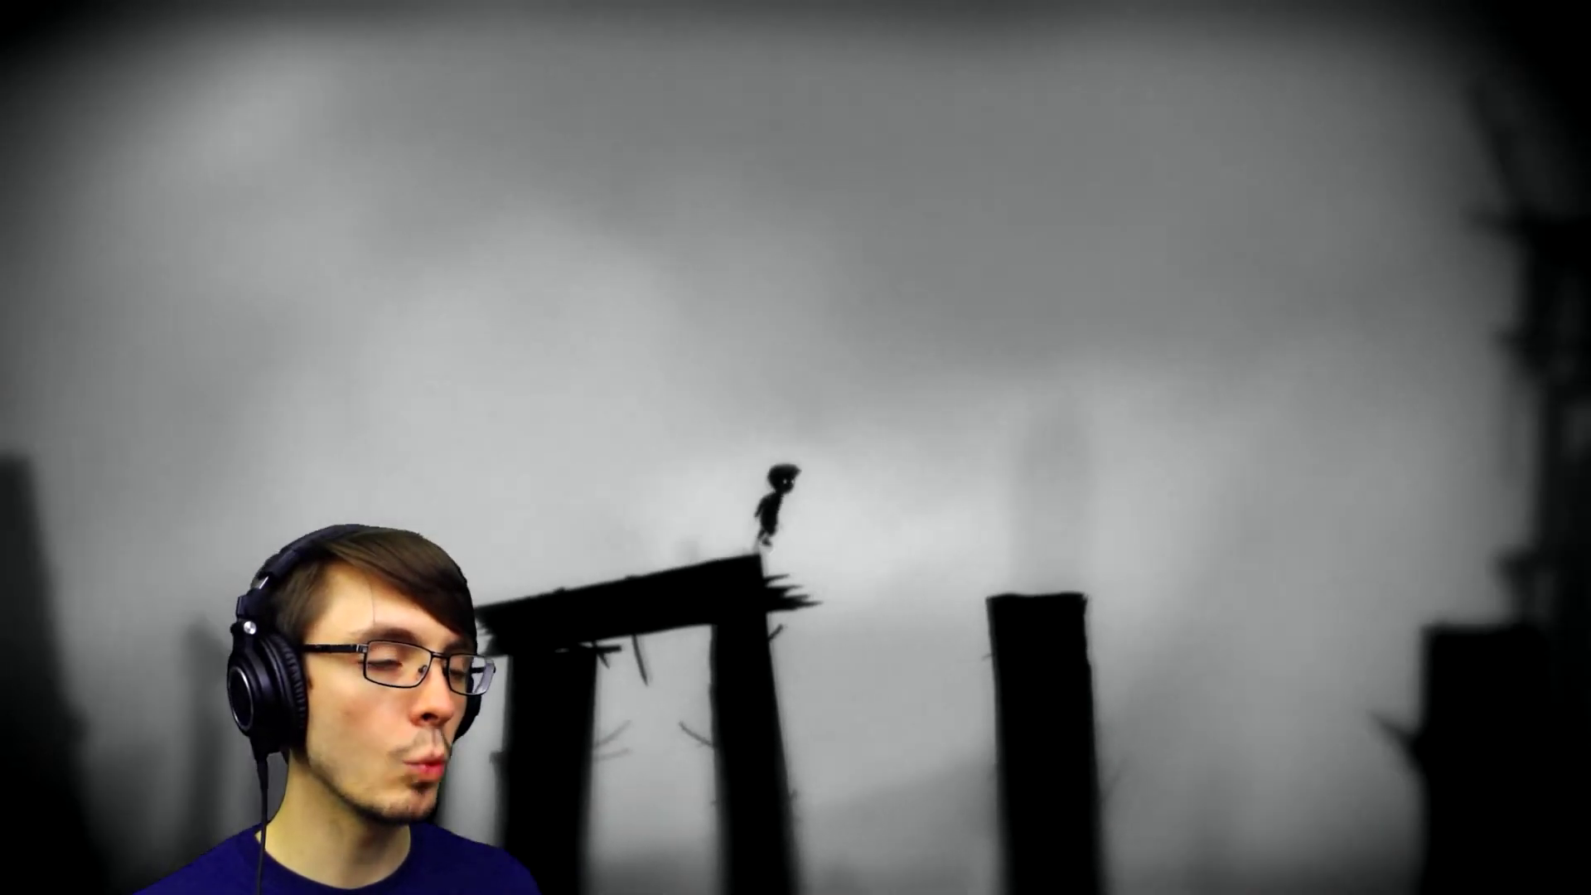
key(Up)
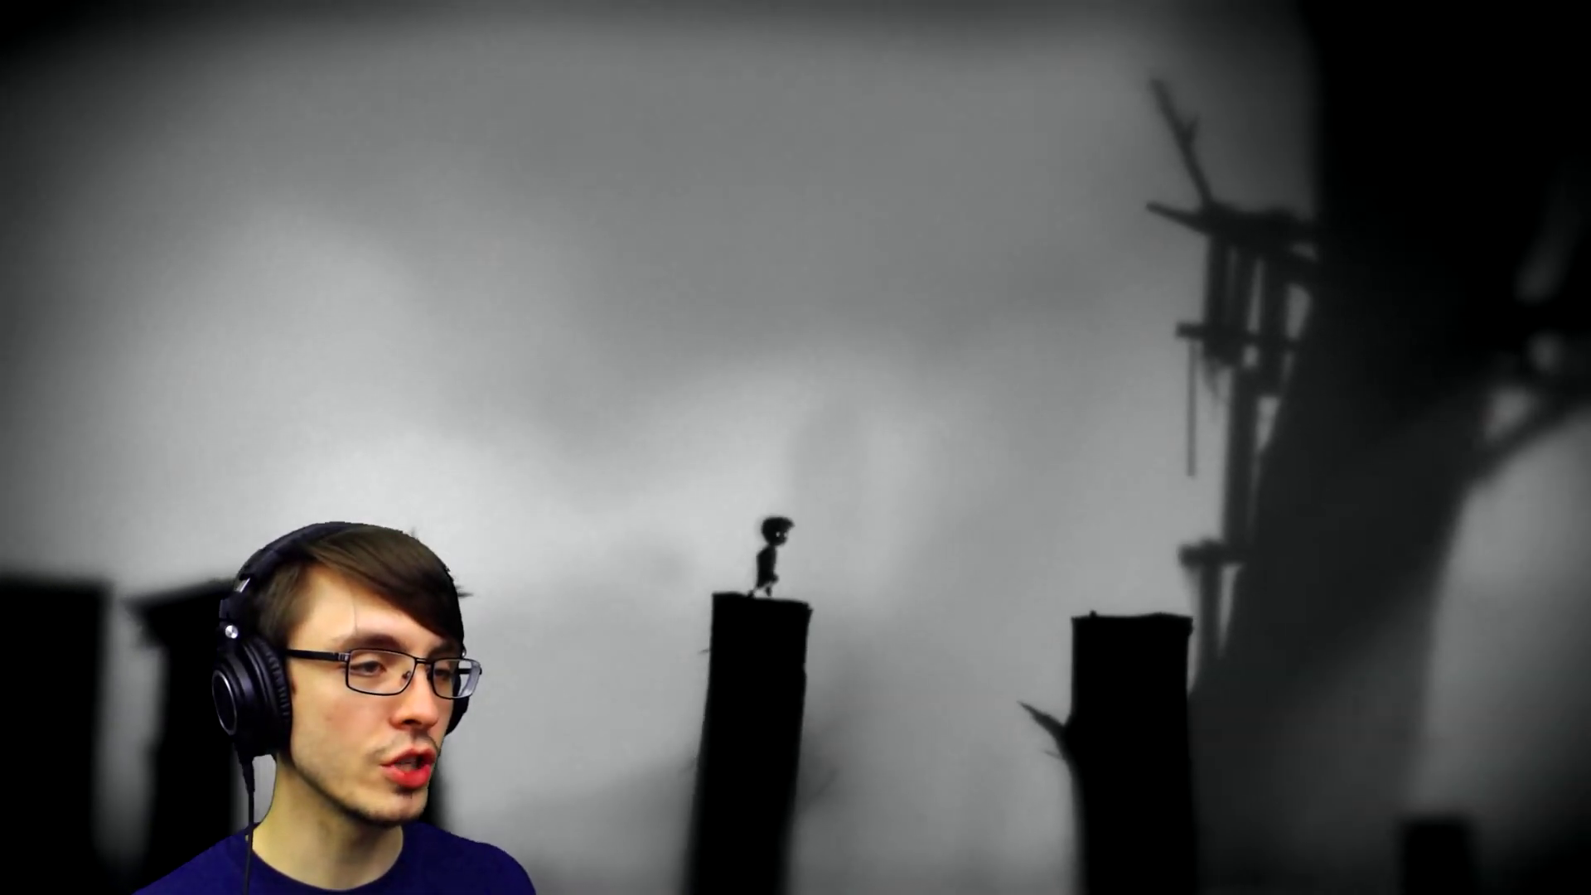
key(Up)
key(Up)
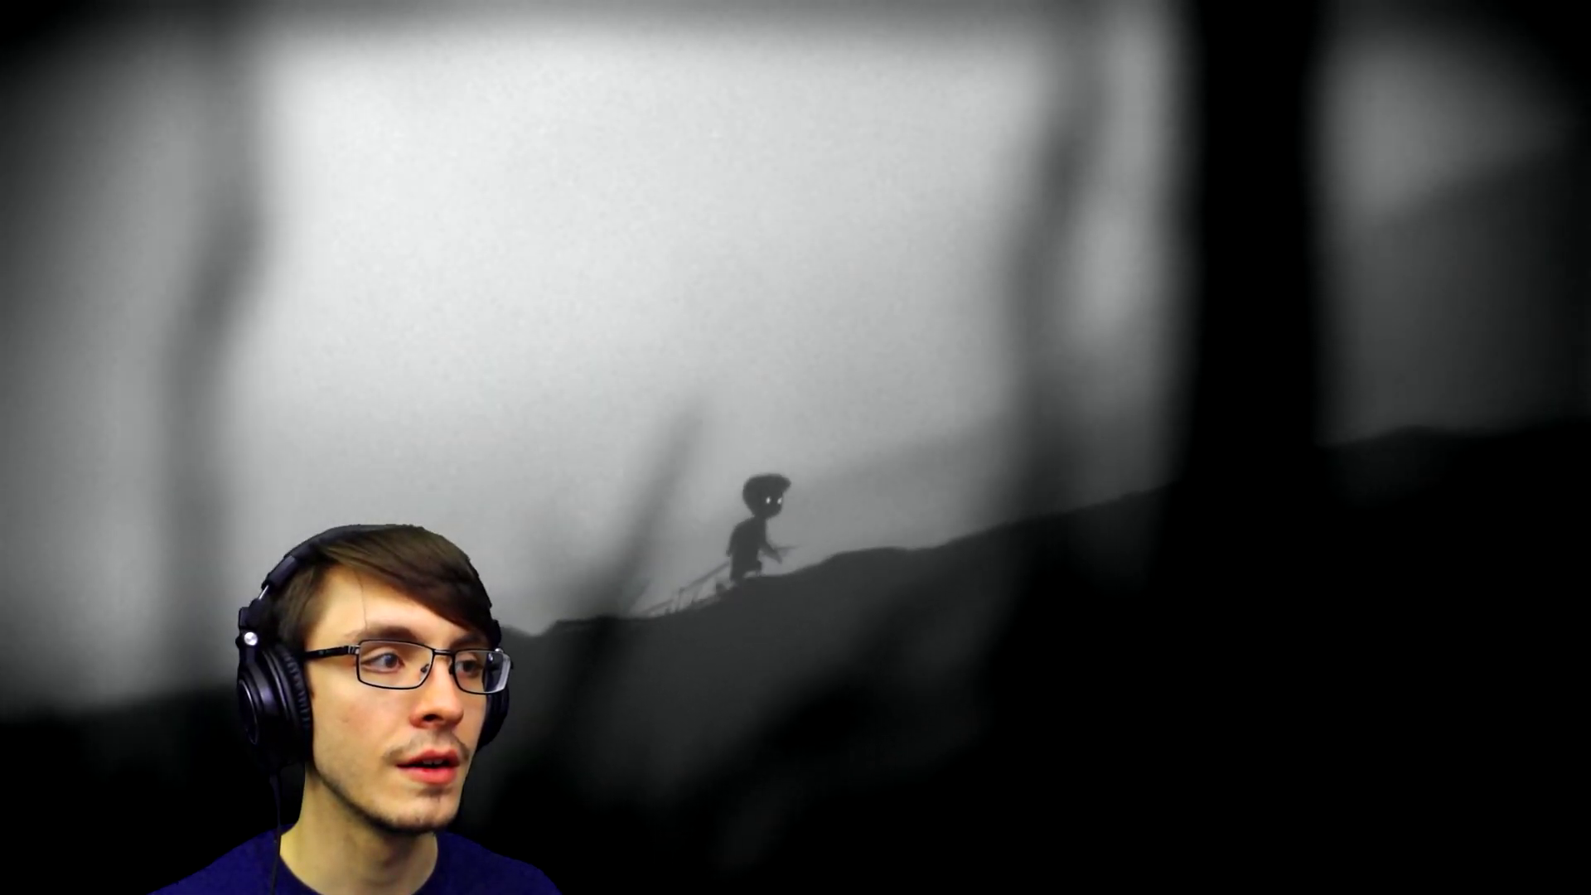
key(Right)
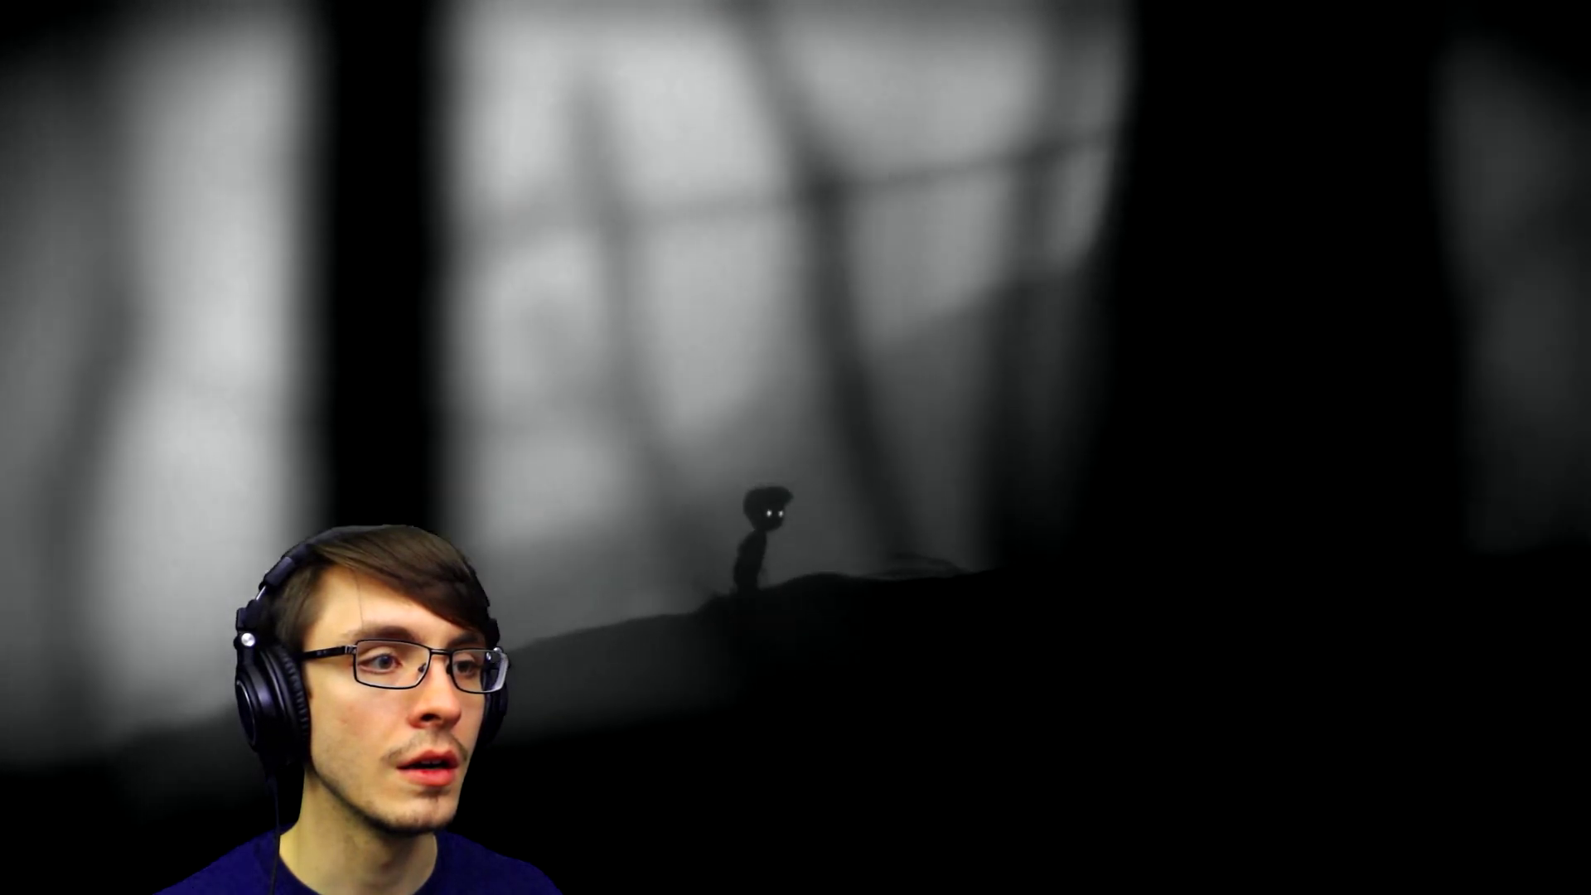
key(Right)
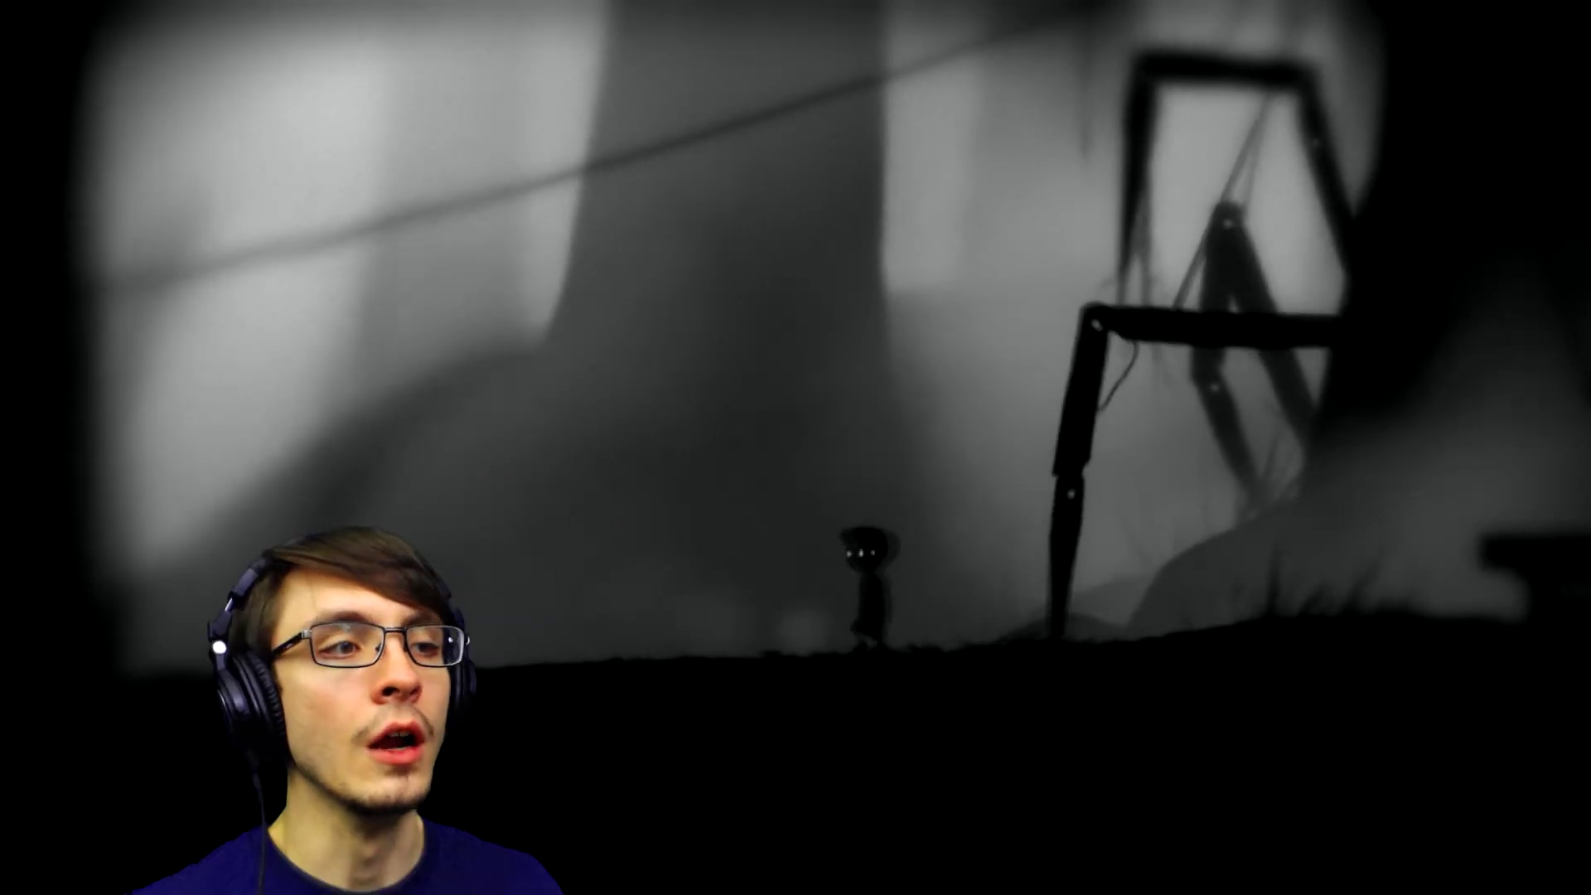
key(Right)
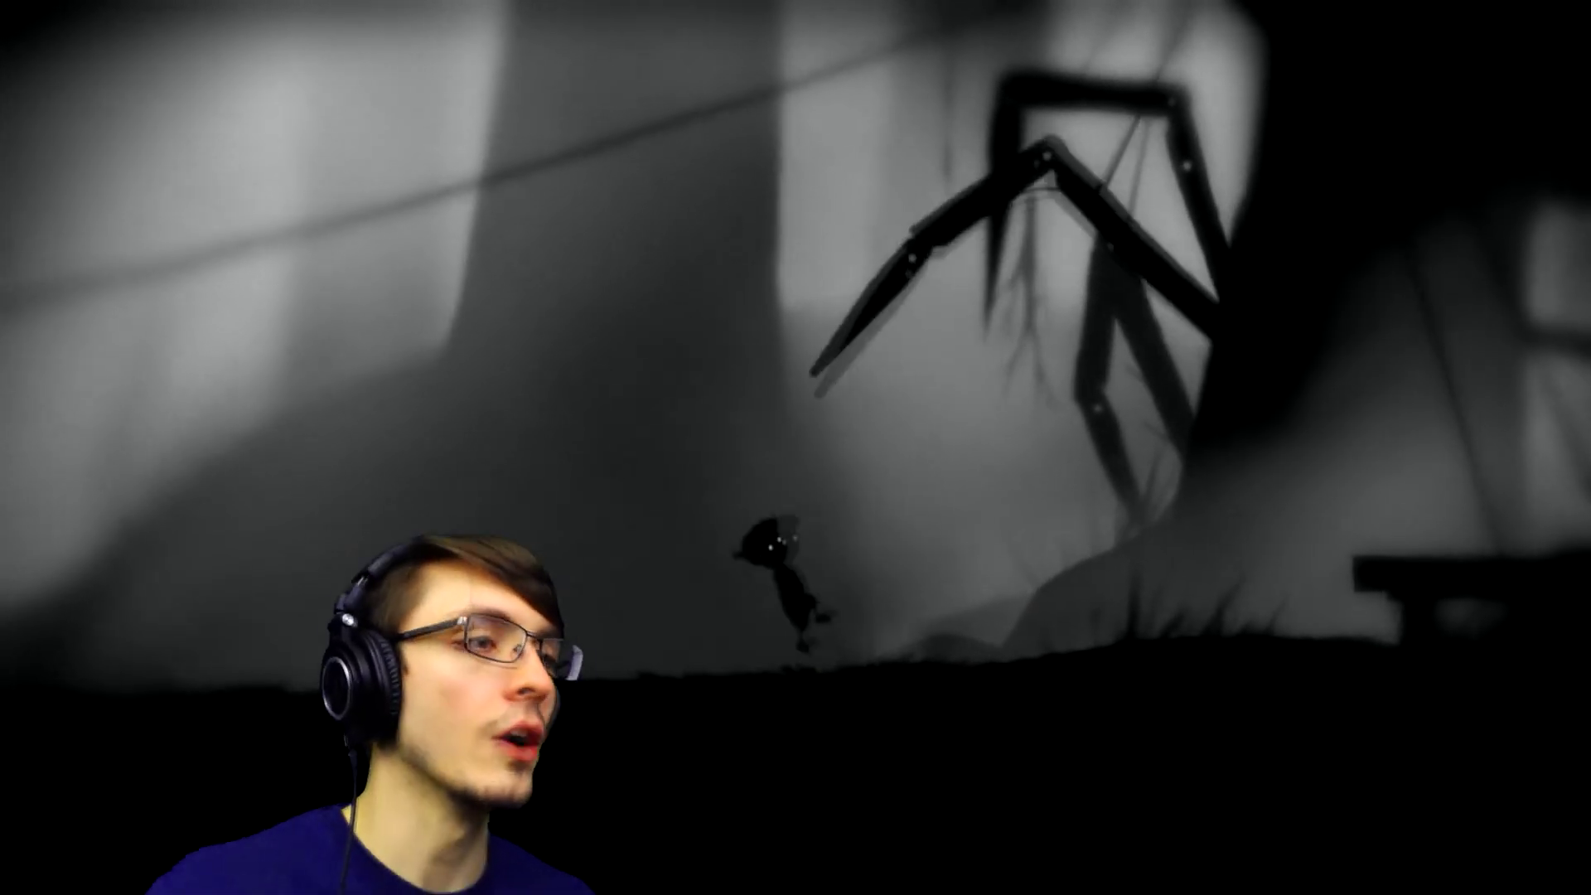
key(Left)
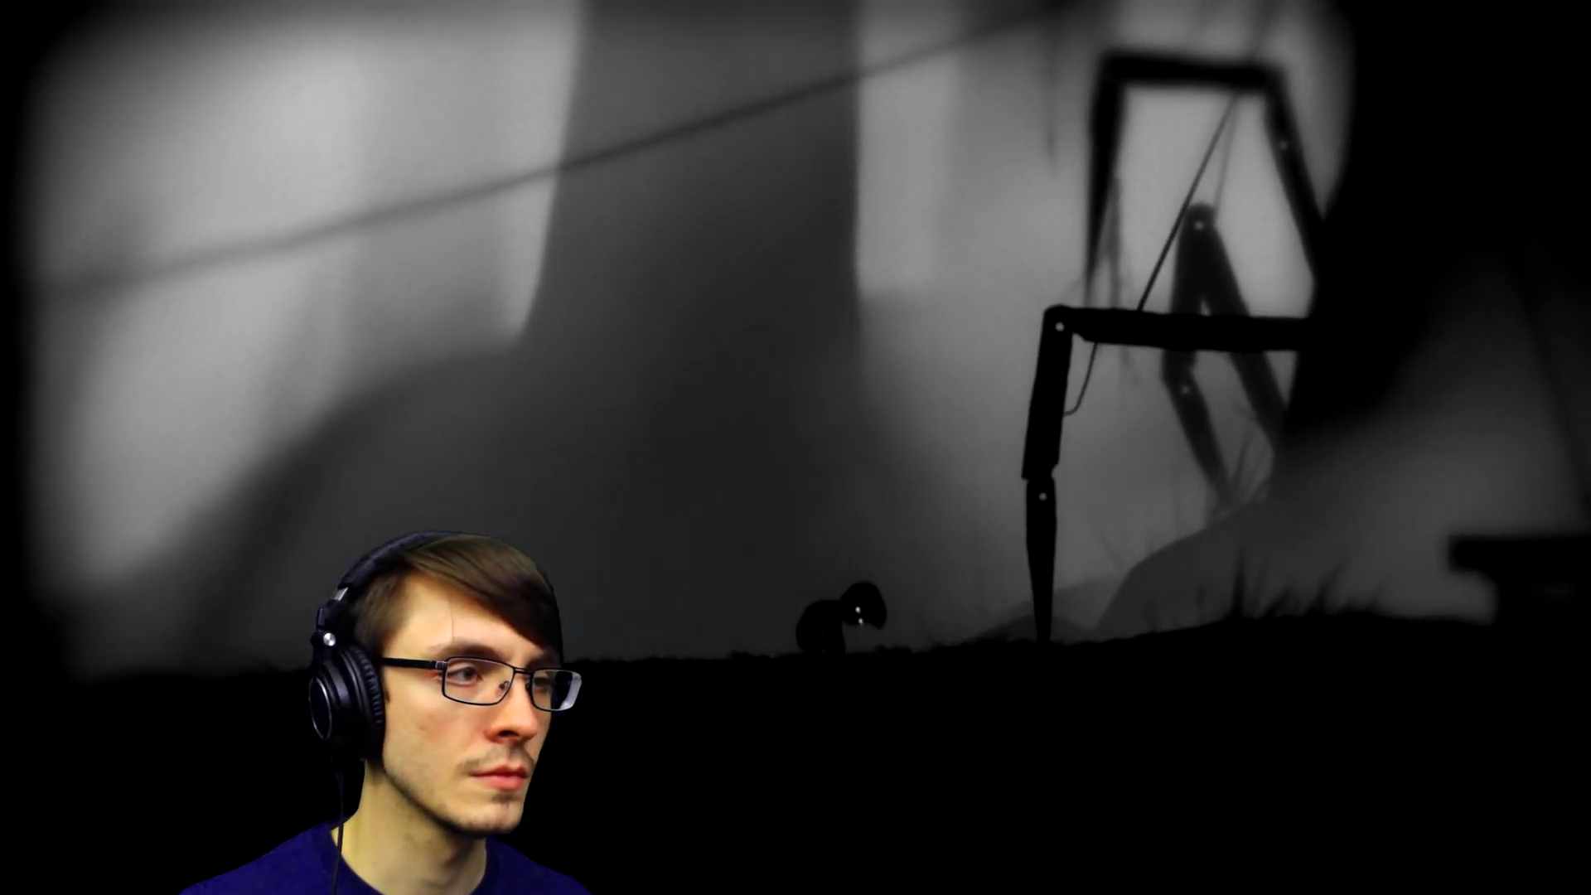
key(Right)
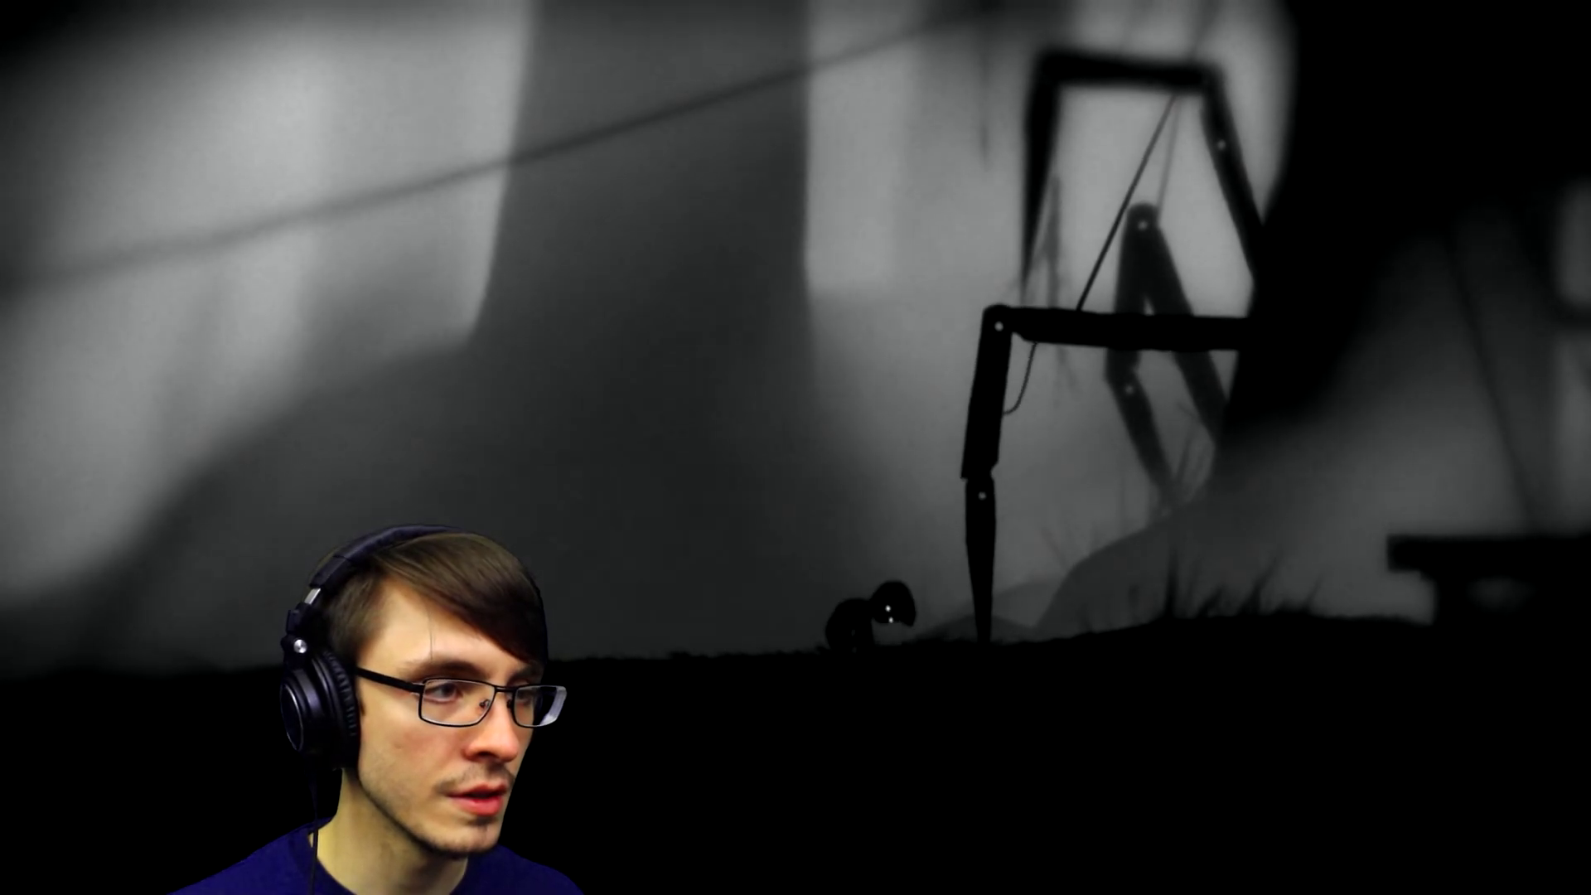
key(Left)
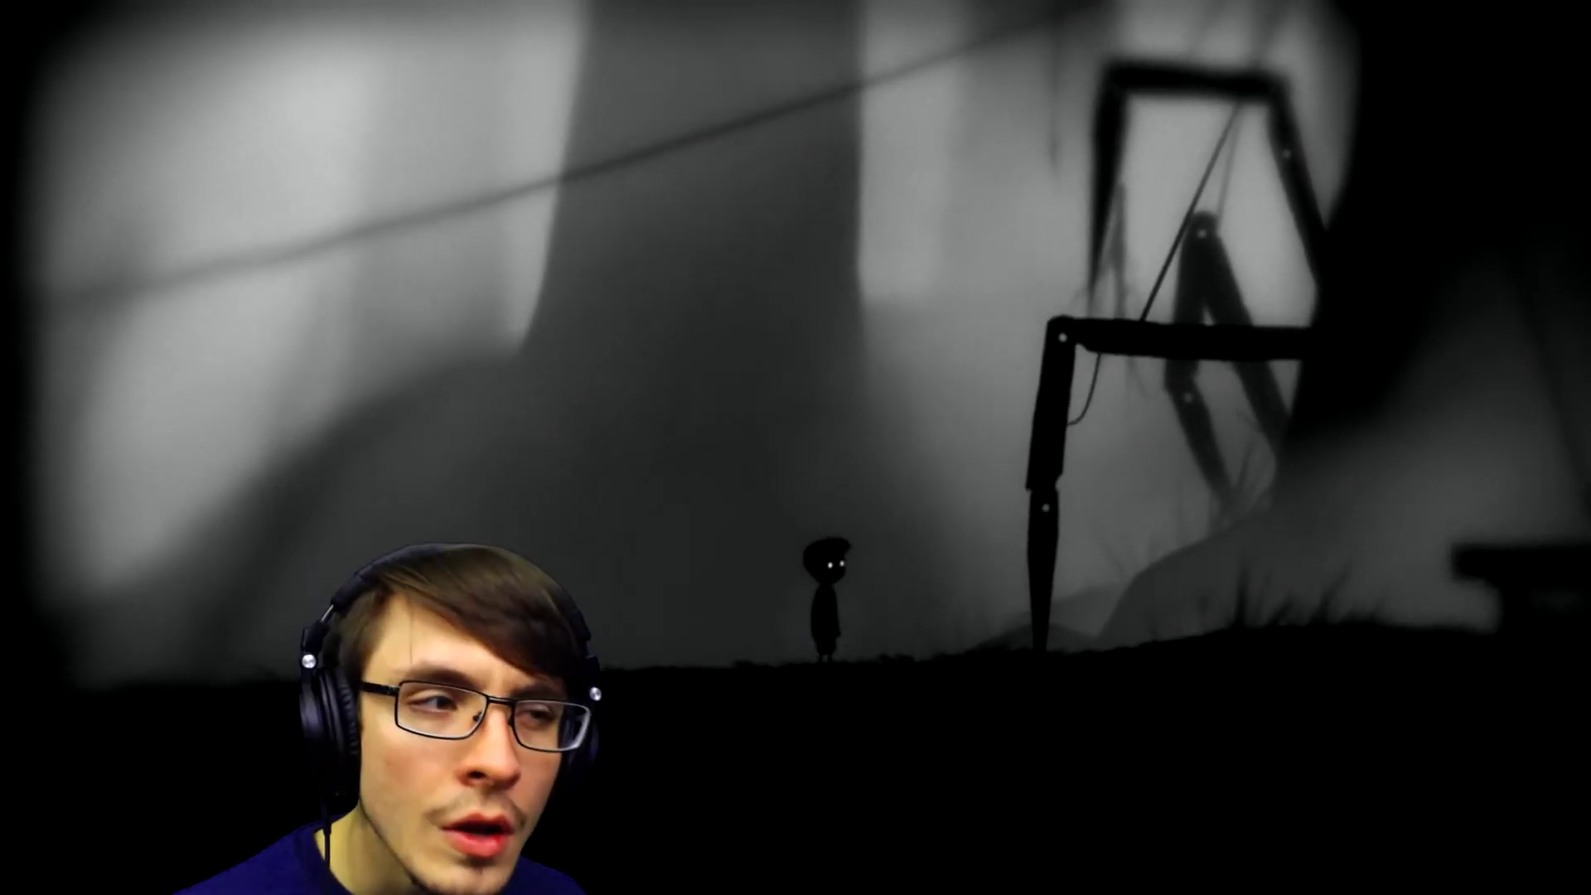
key(Right)
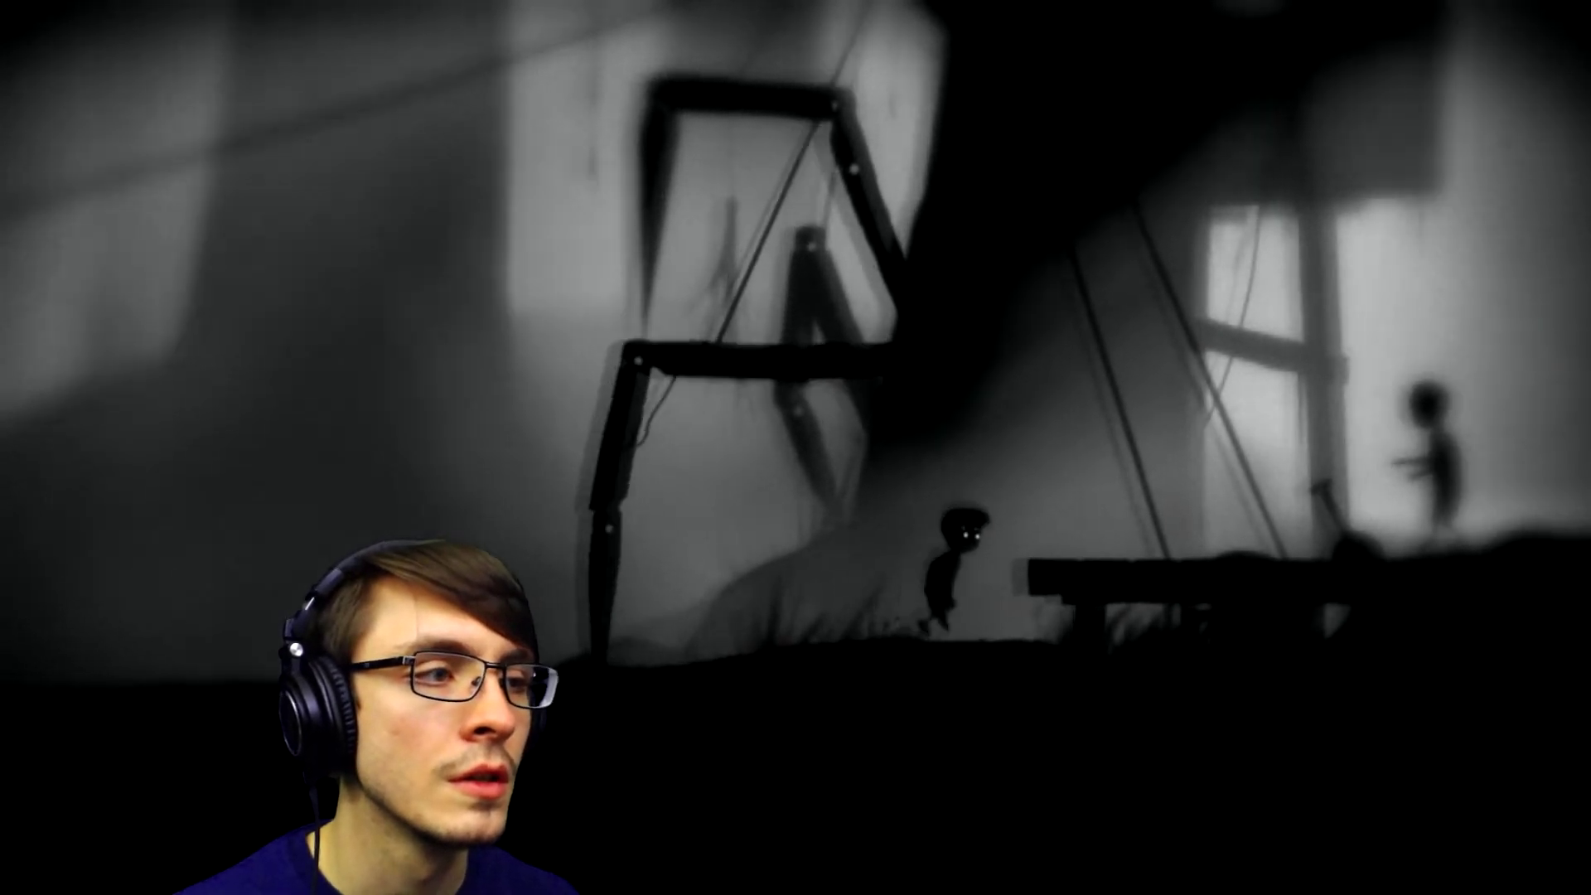
key(Right)
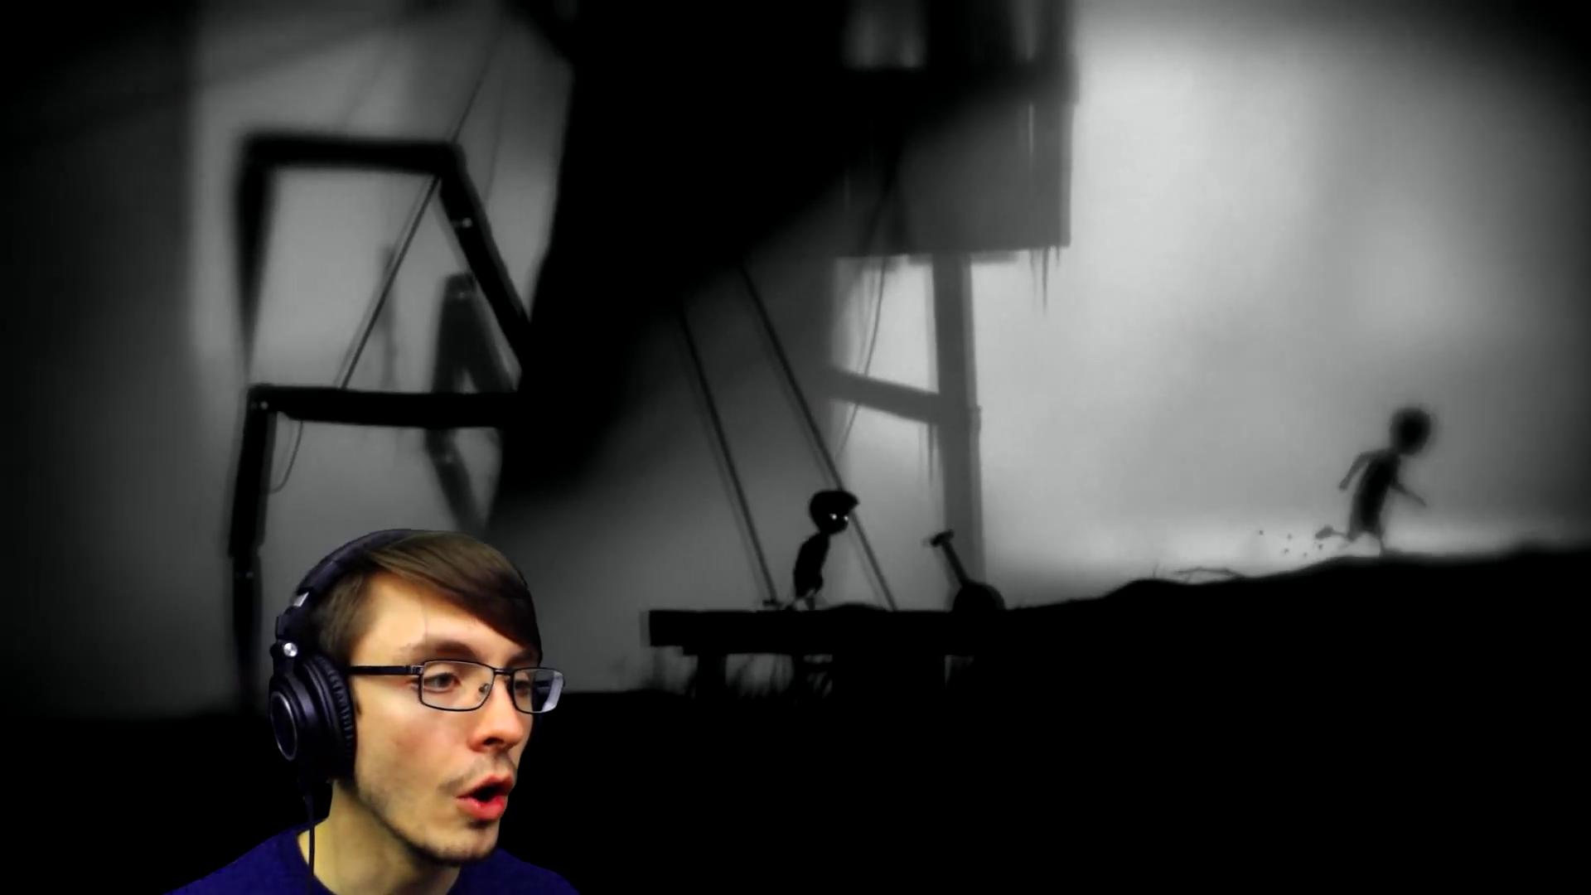
key(ctrl)
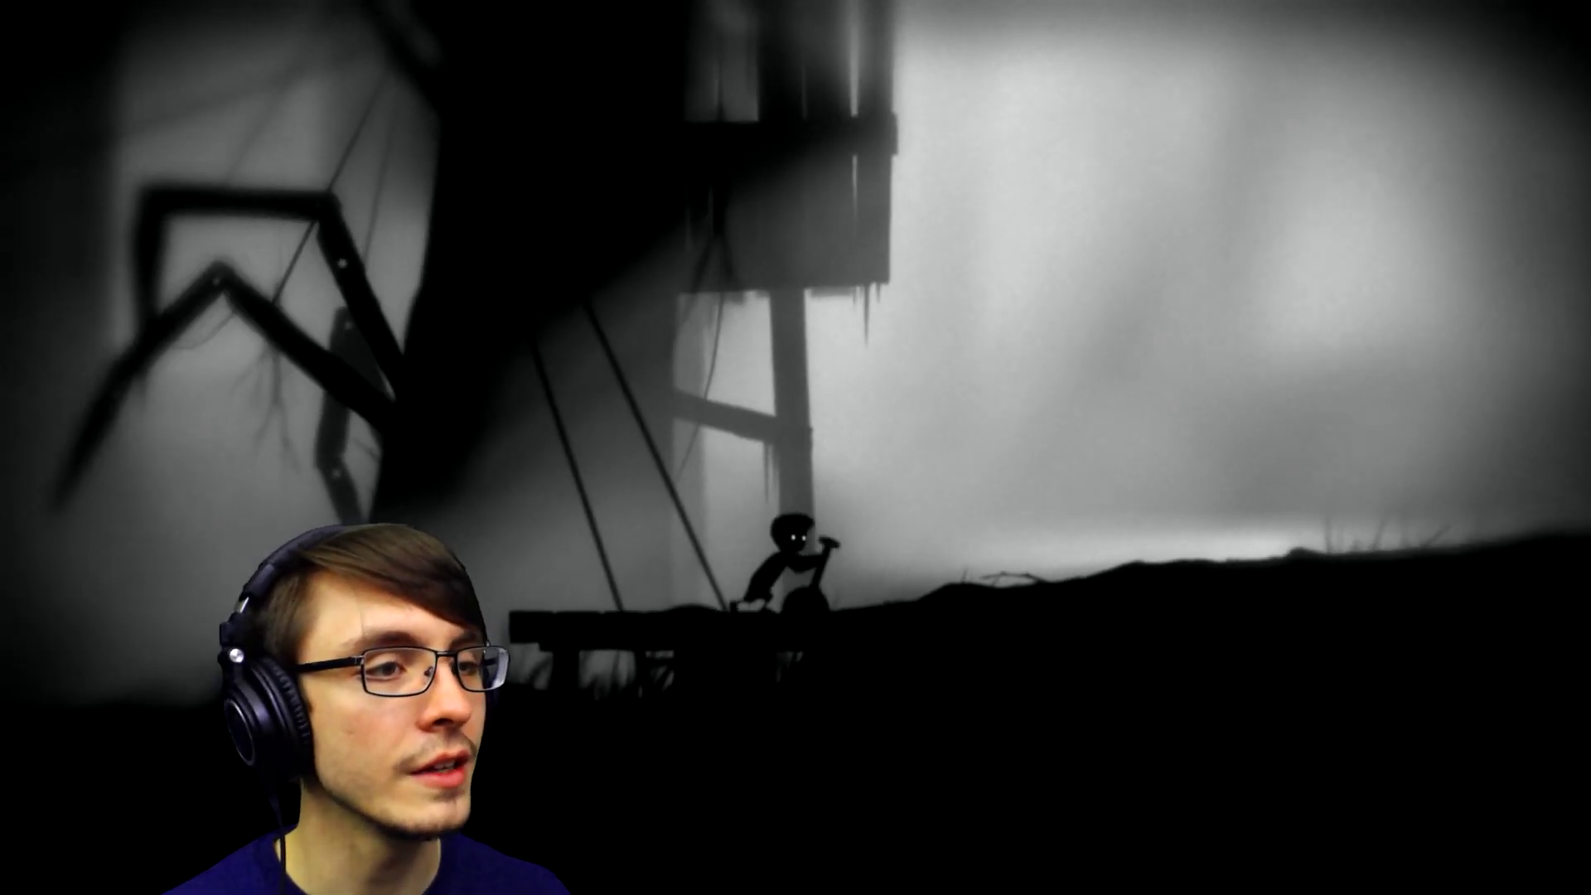
key(Right)
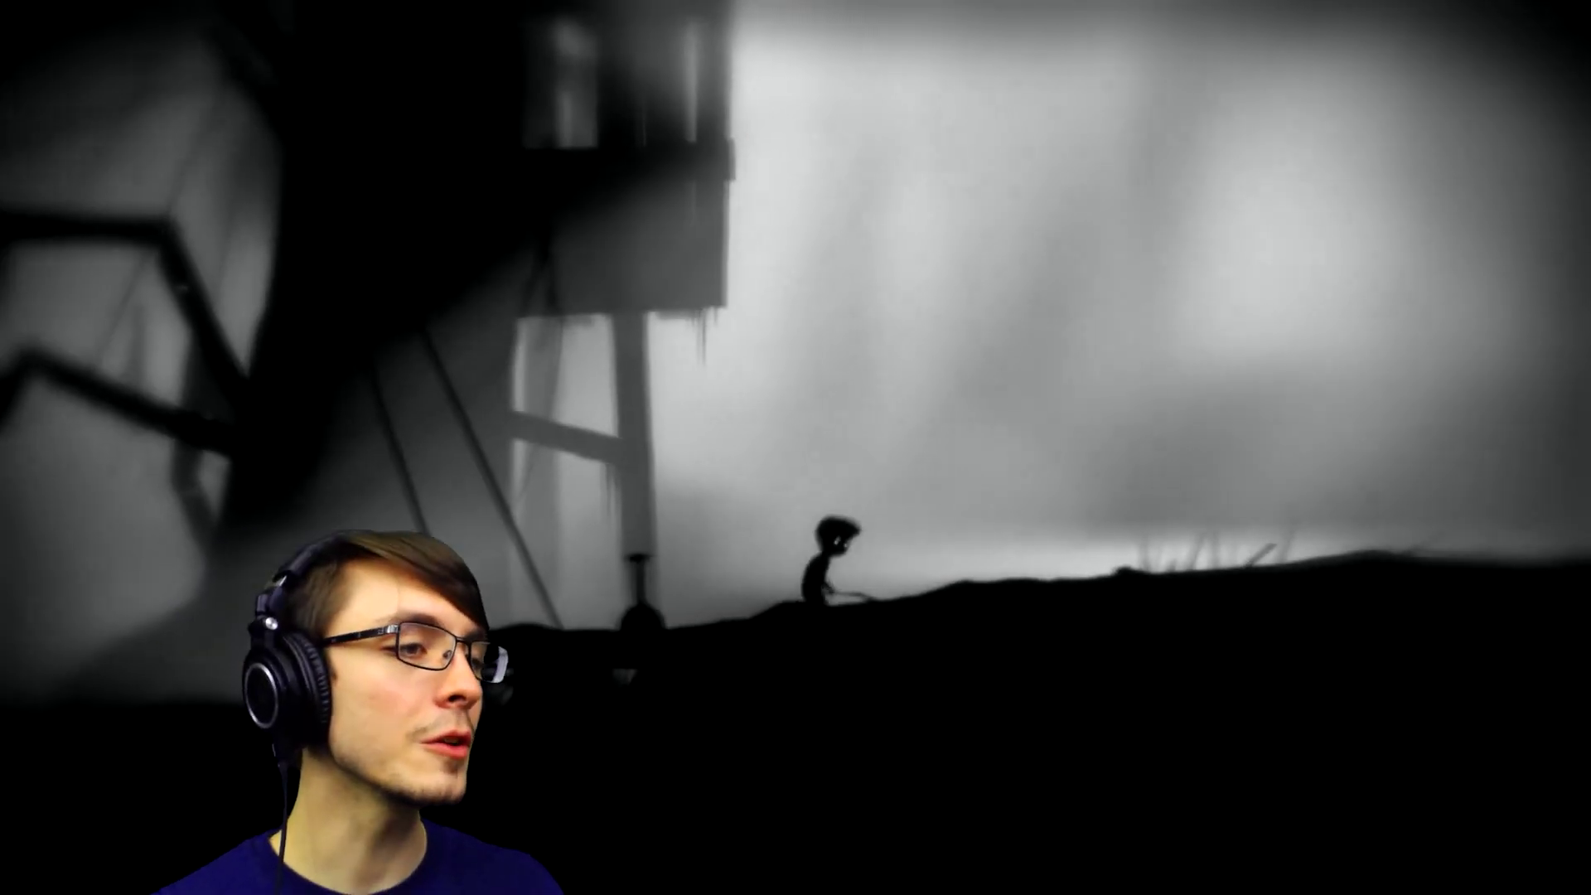
key(Right)
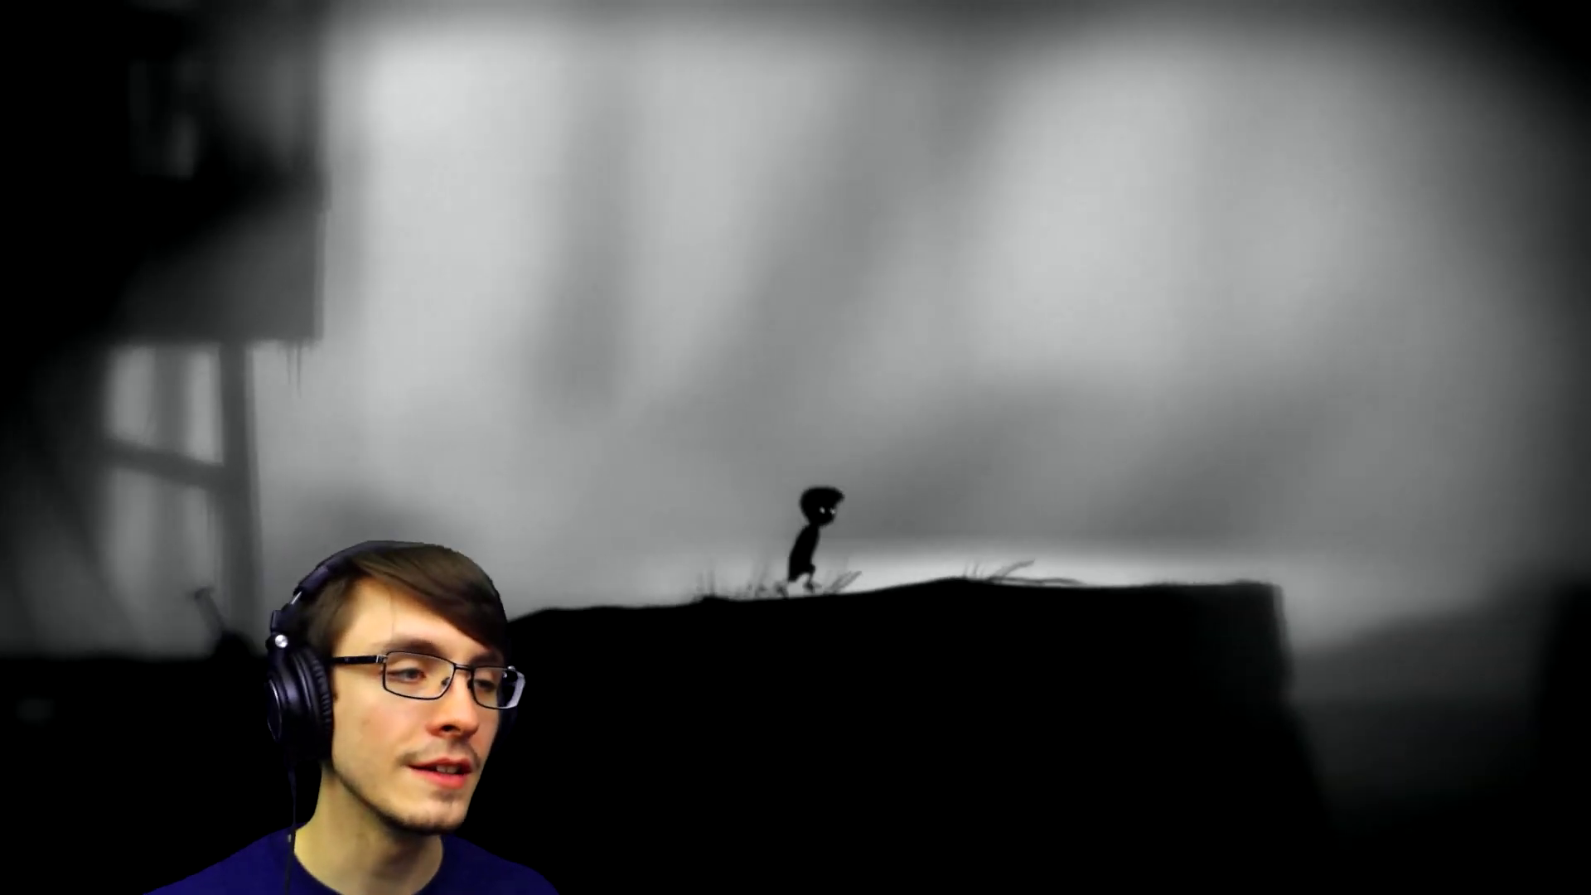
key(Right)
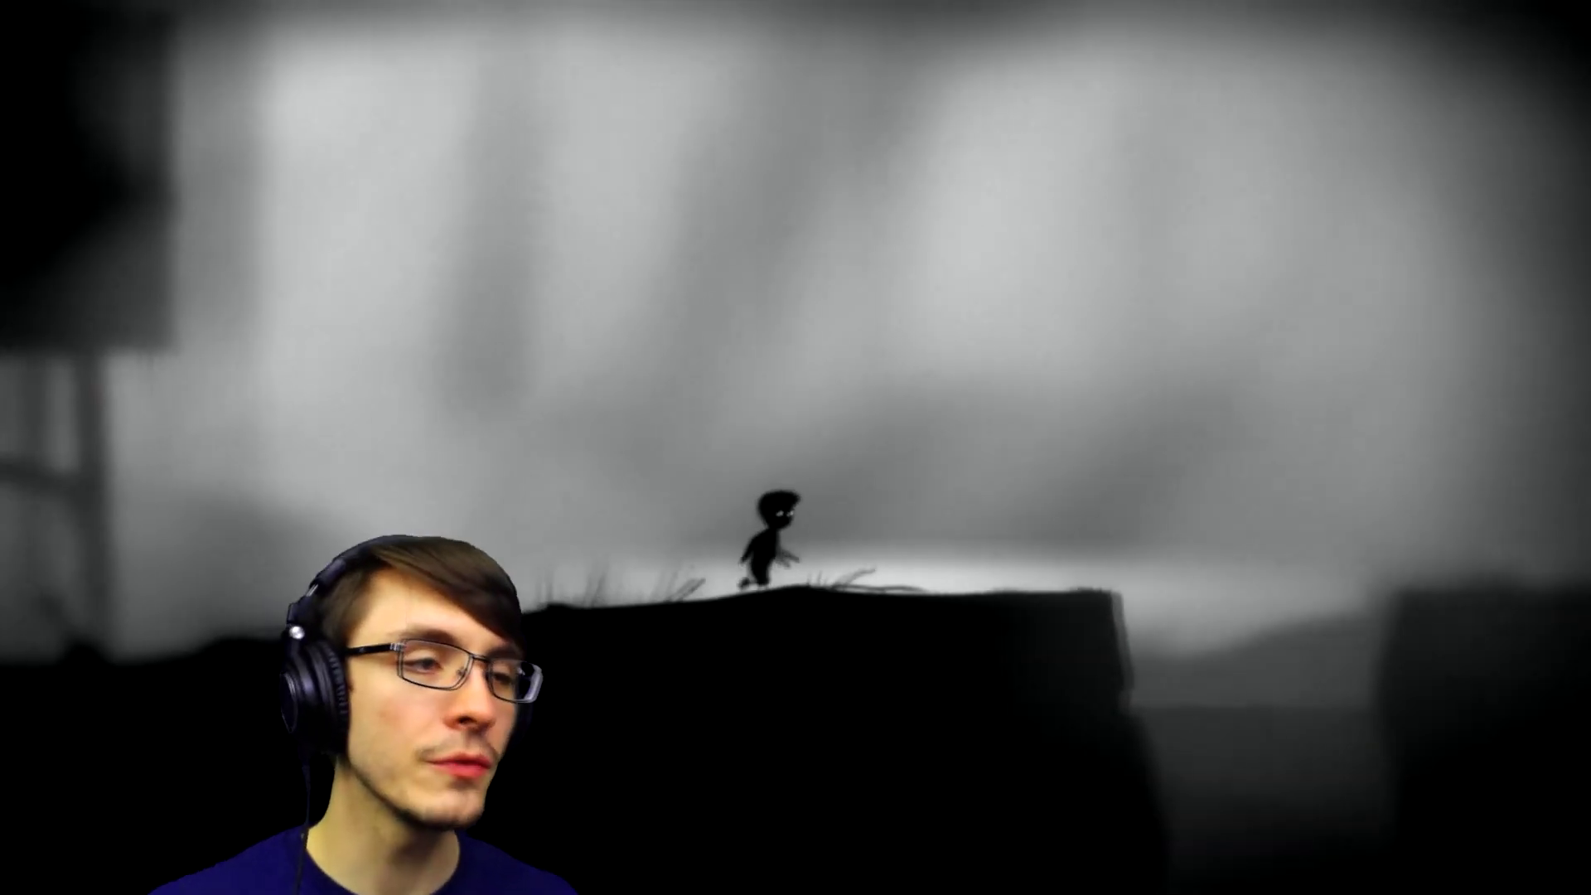
key(Up)
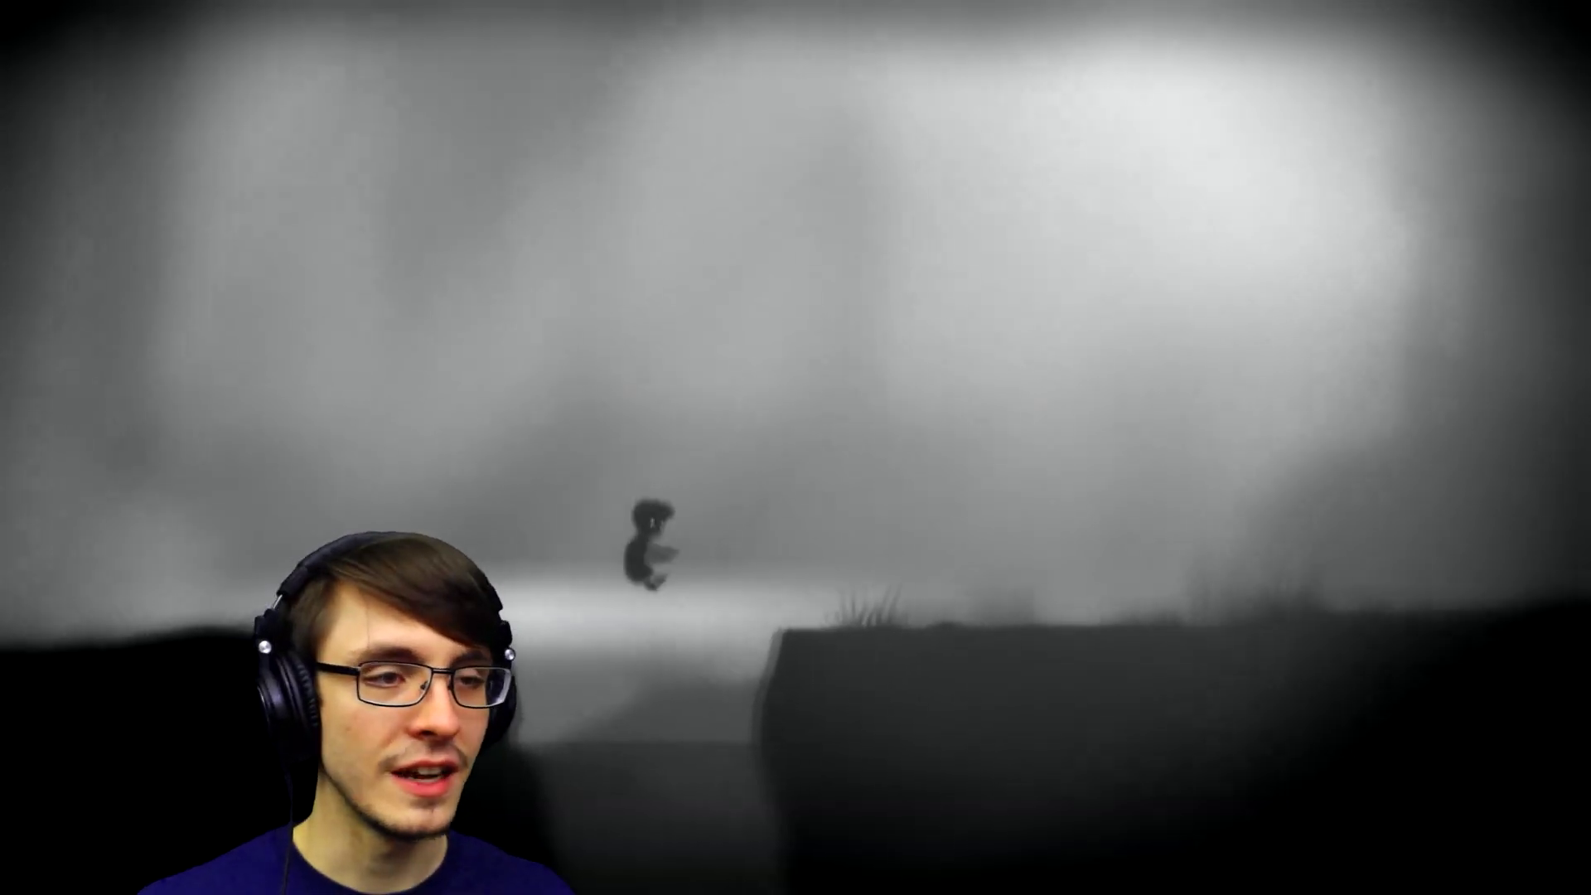
key(Right)
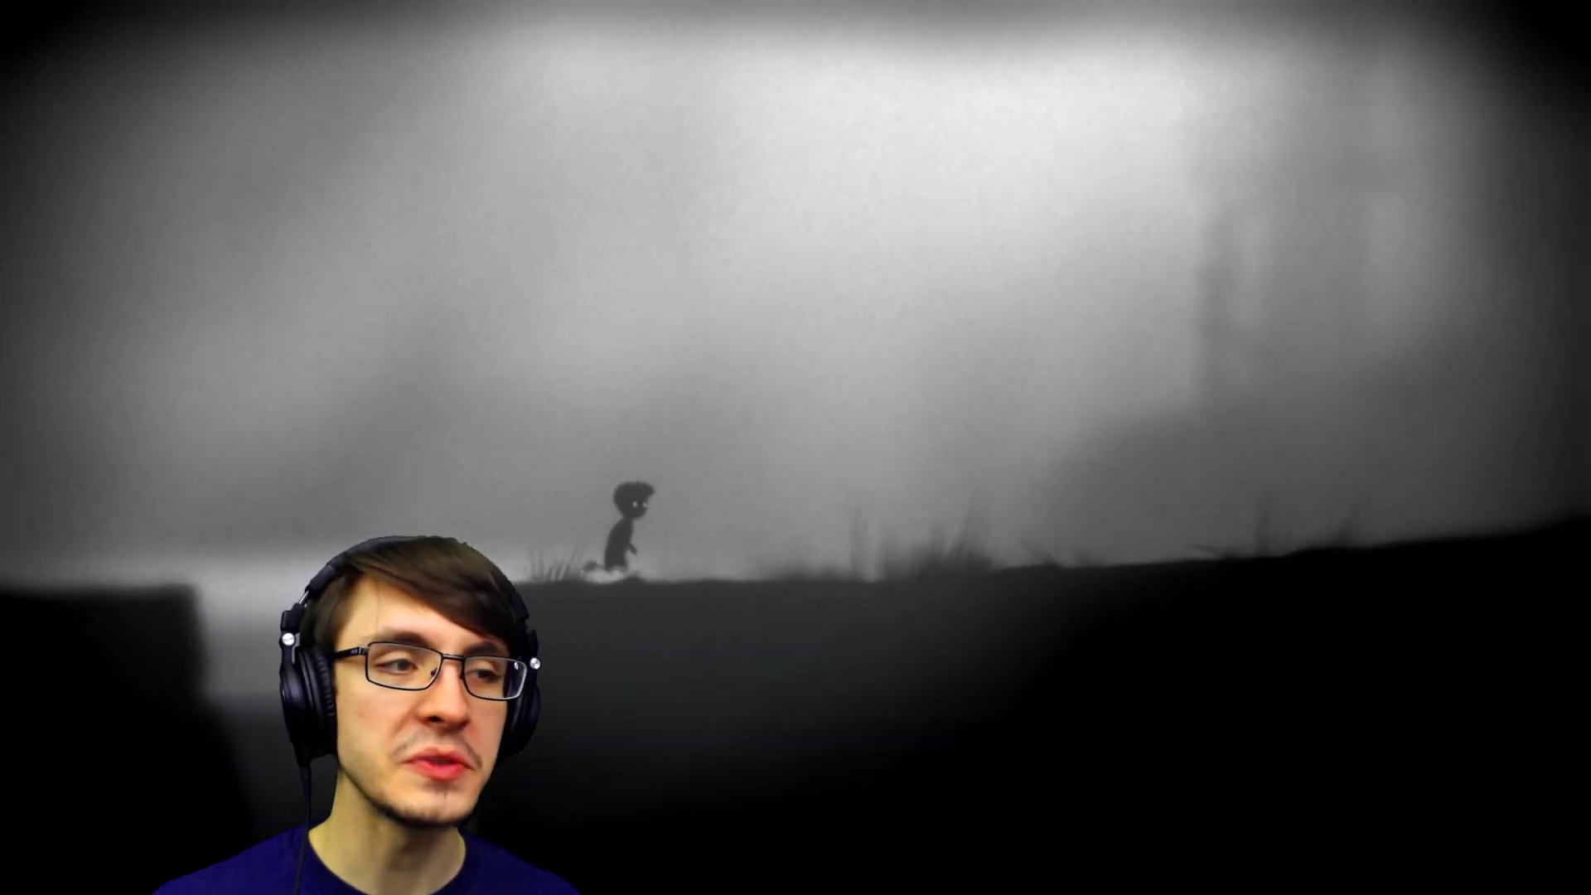
key(Right)
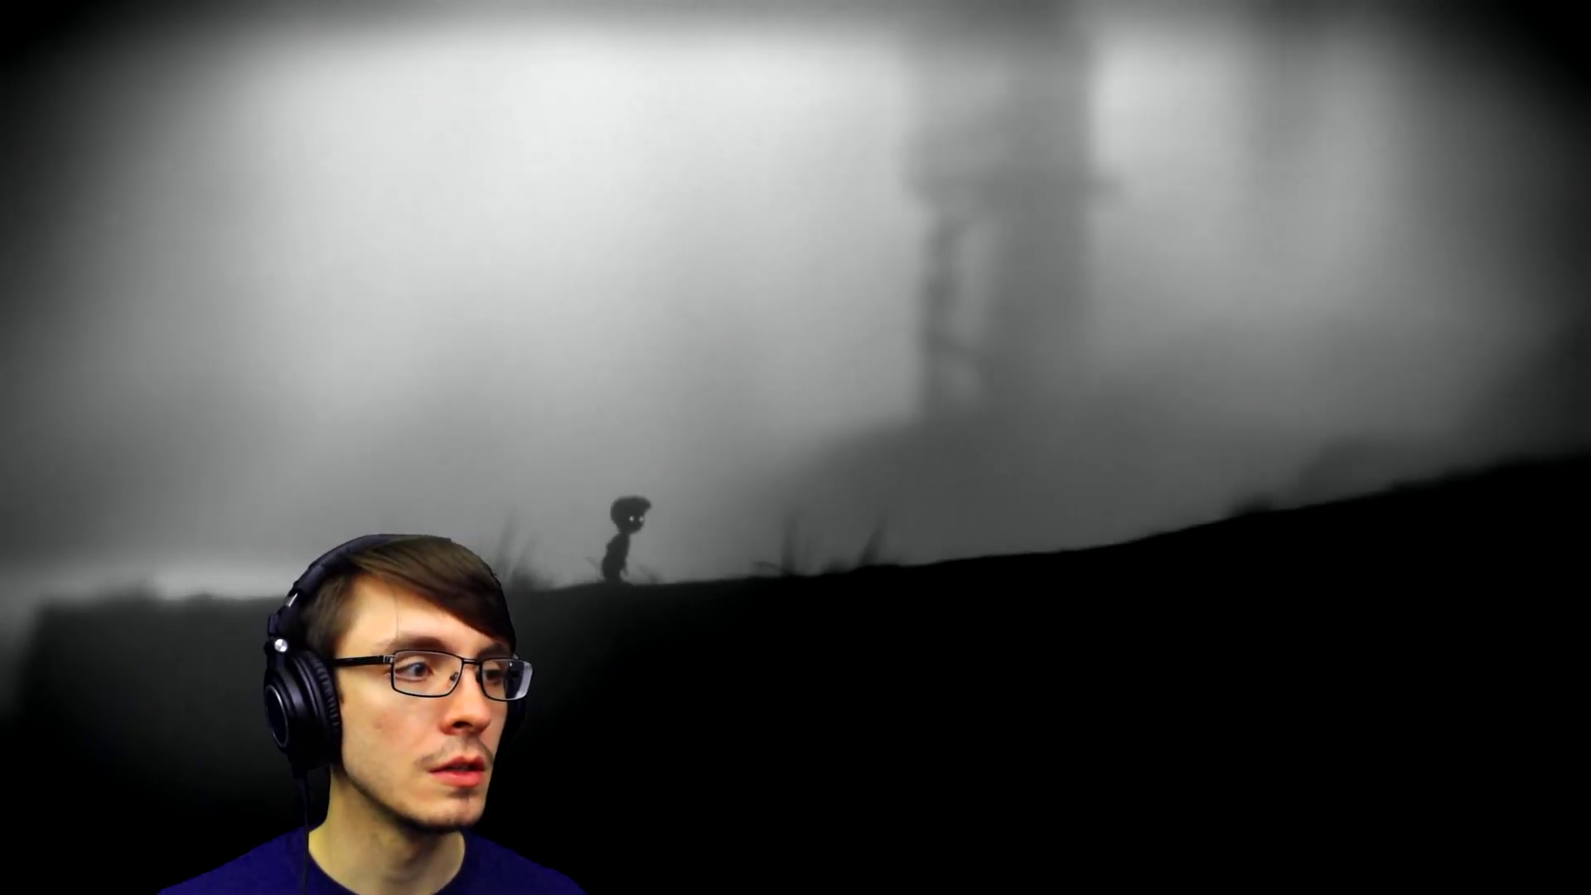
key(Left)
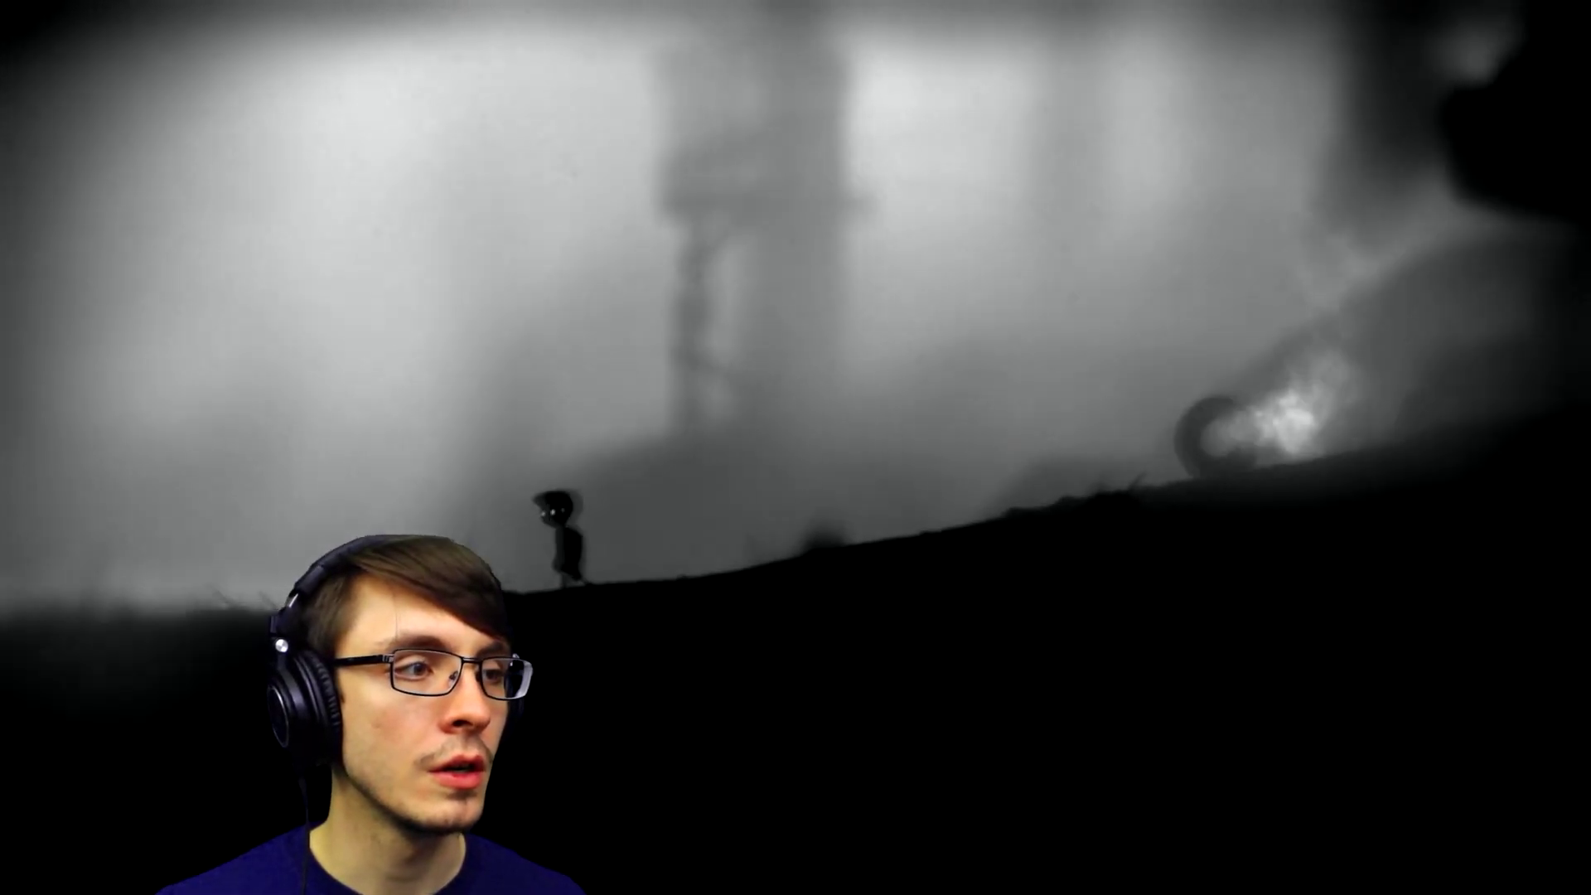
key(Right)
key(Right)
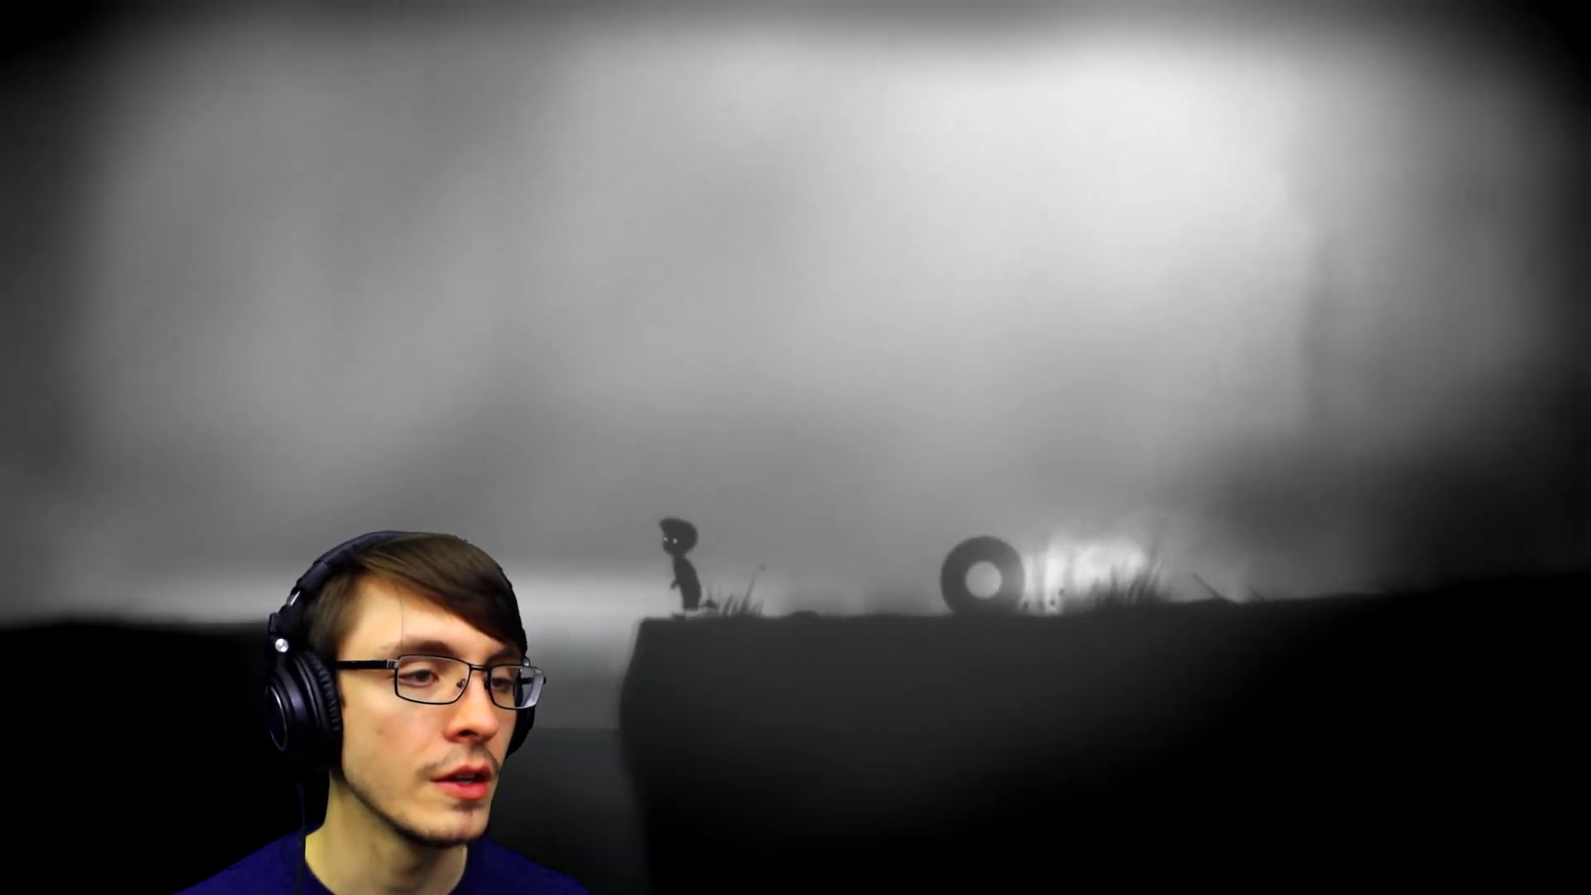
key(Up)
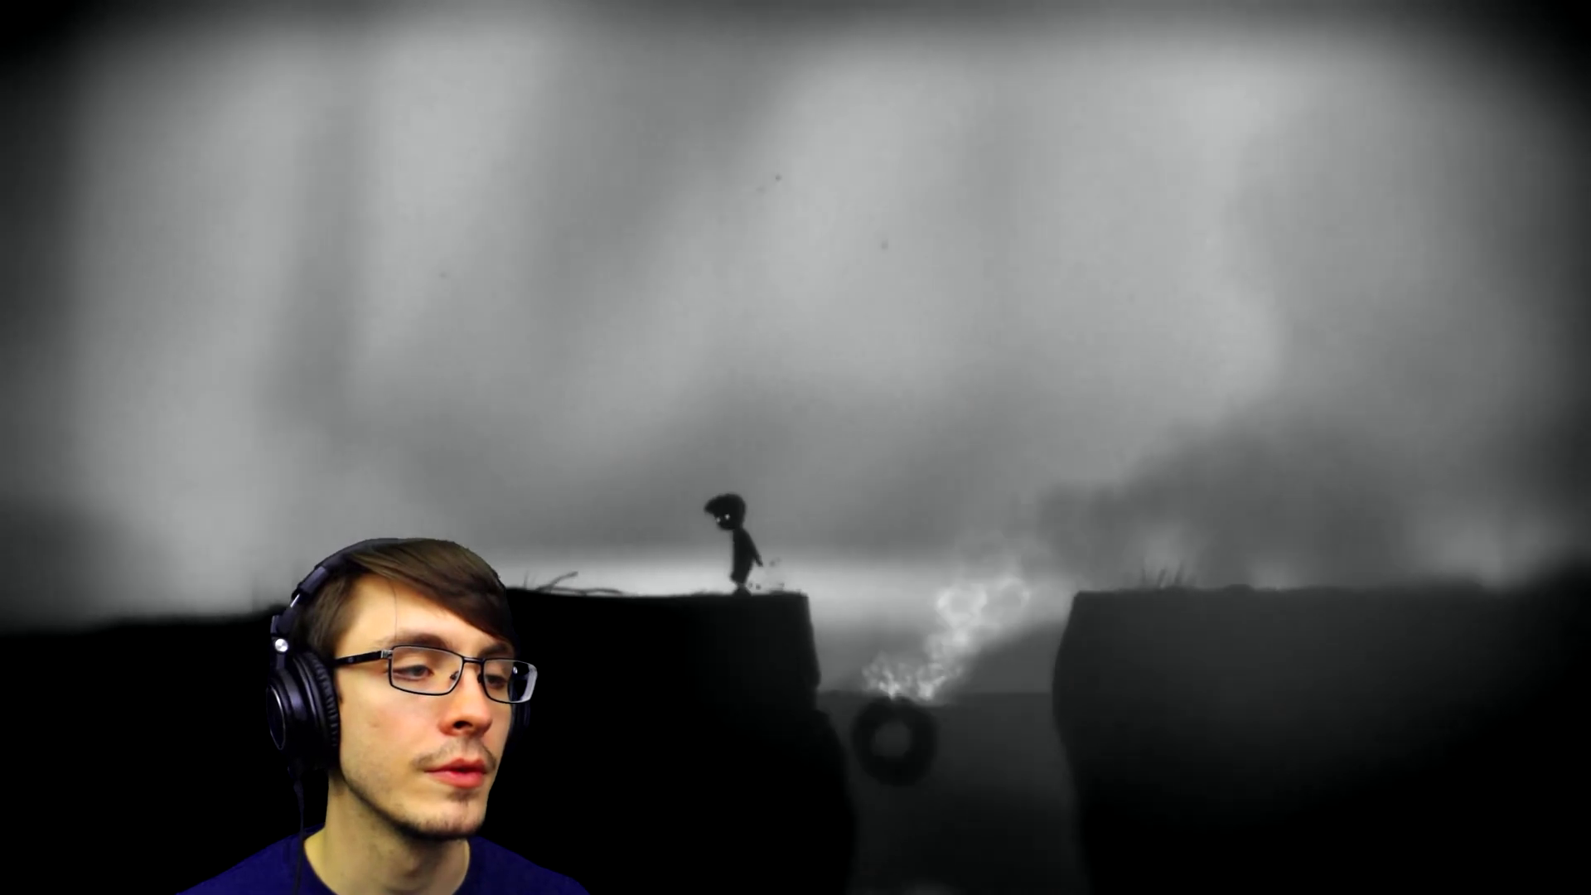
key(Up)
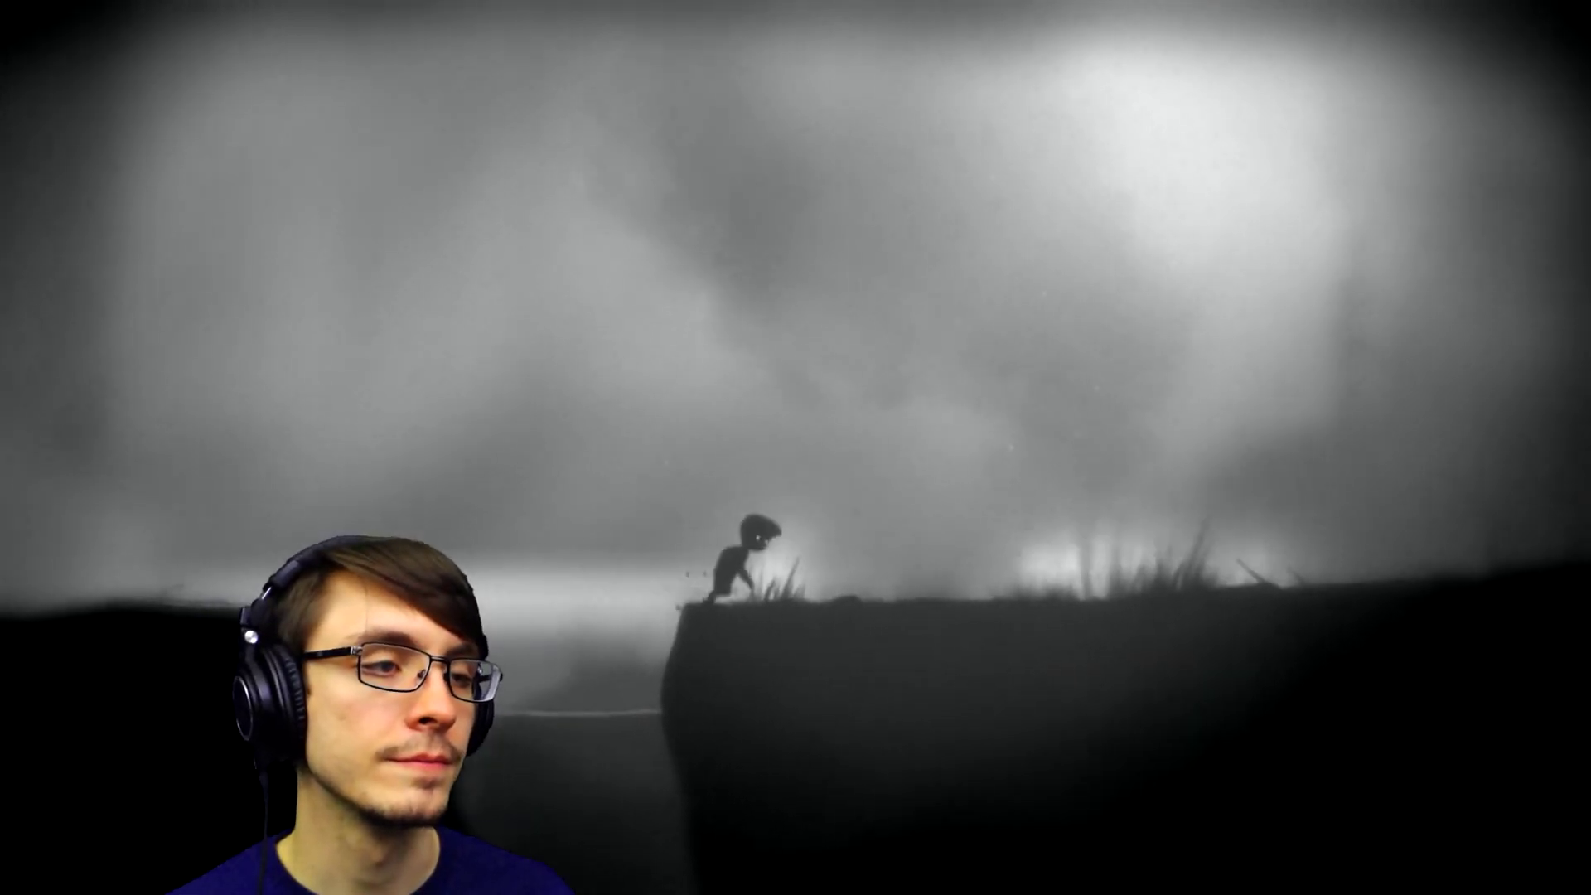
key(Right)
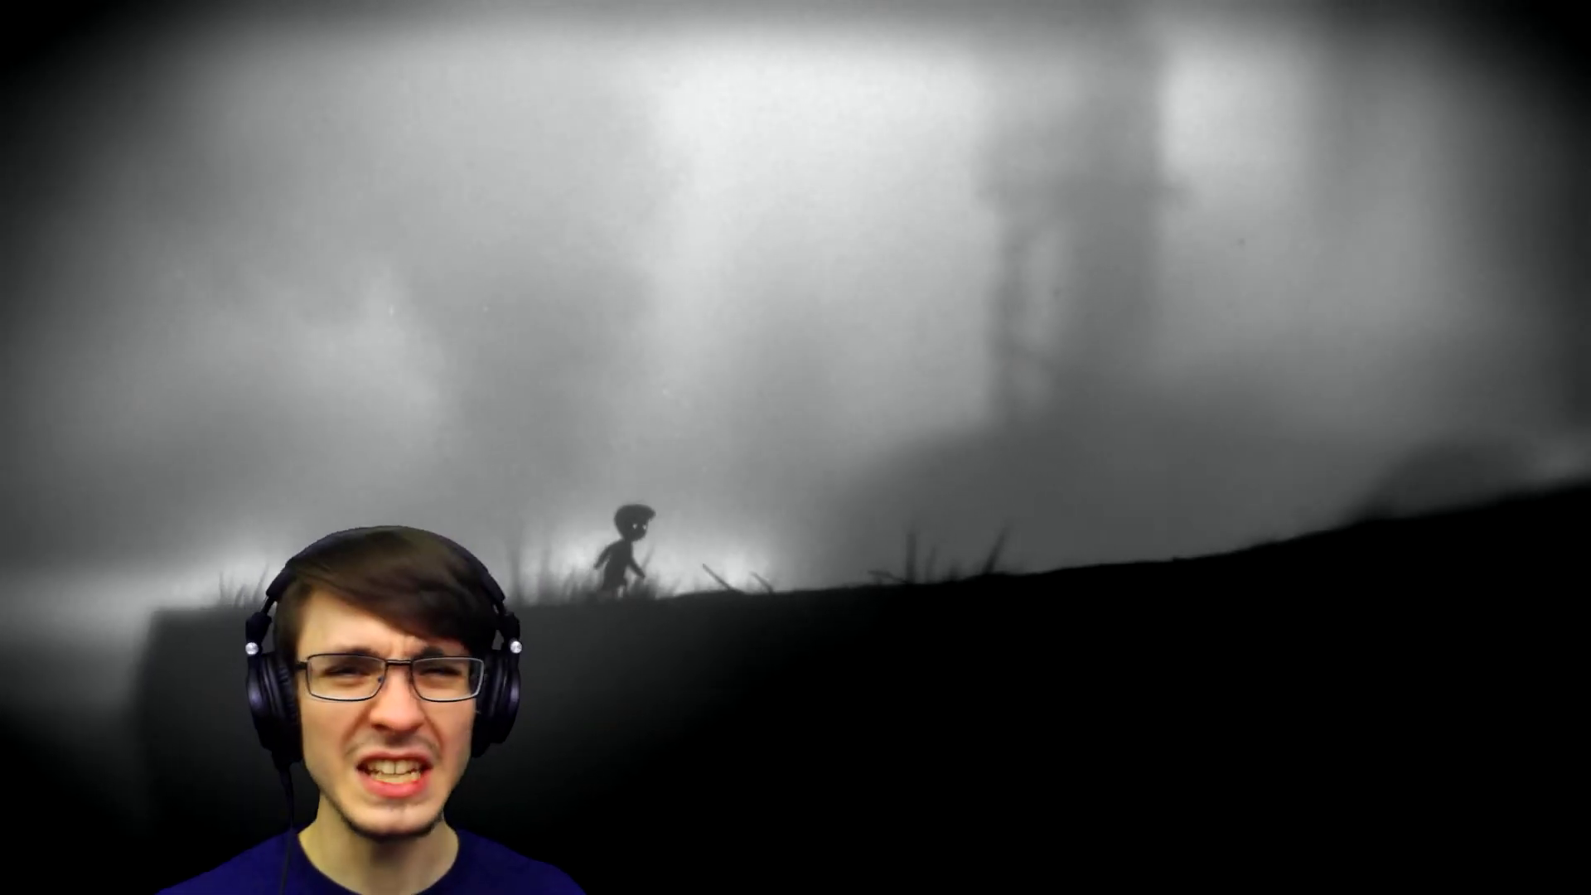
key(Right)
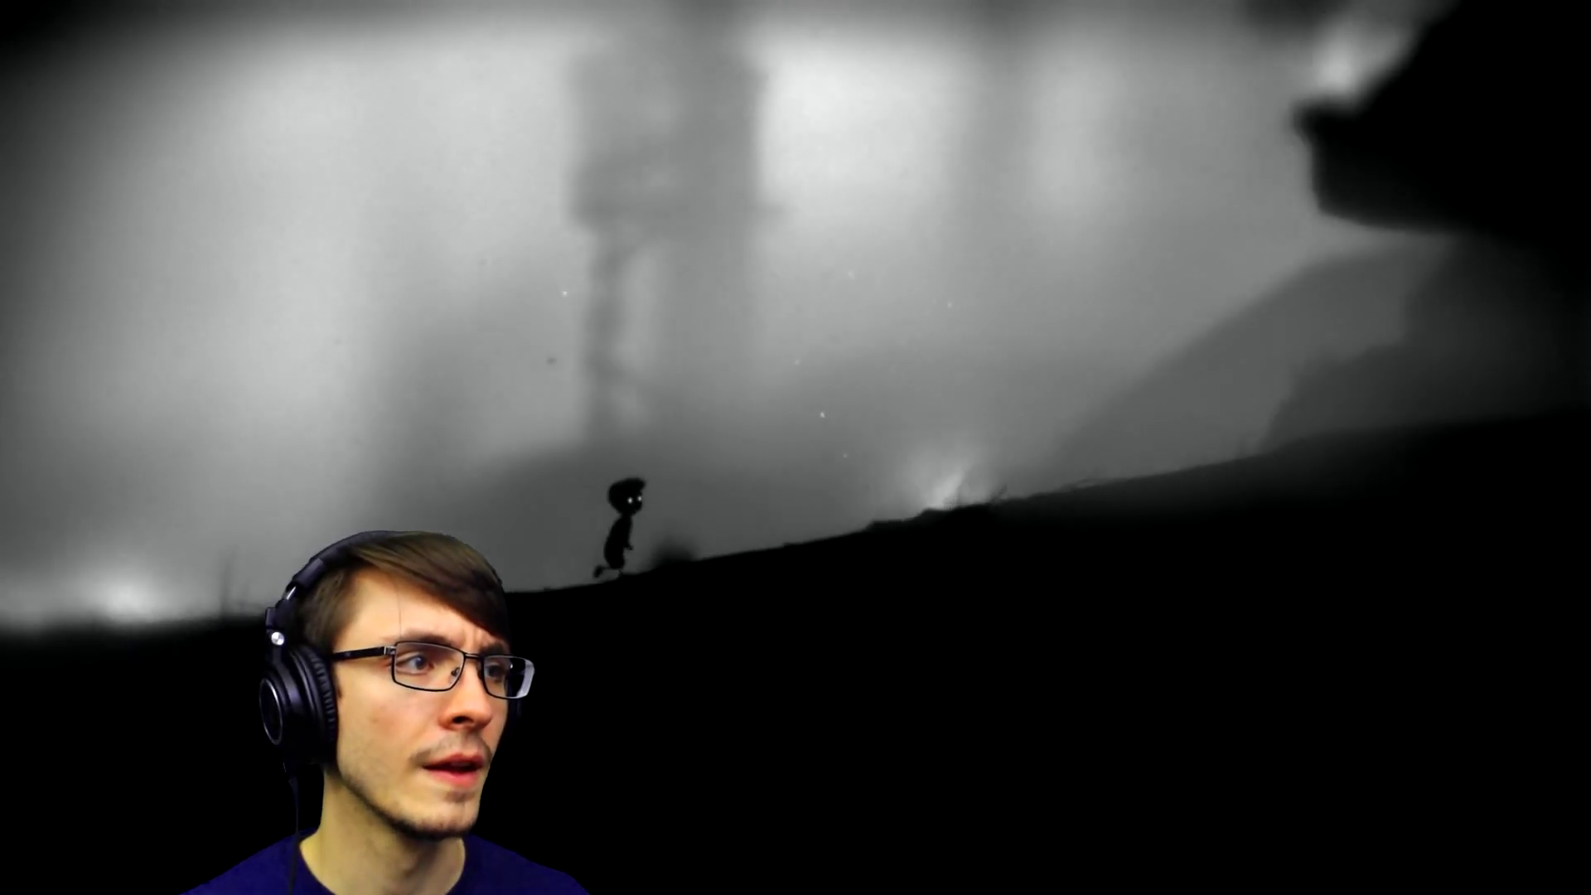
key(Left)
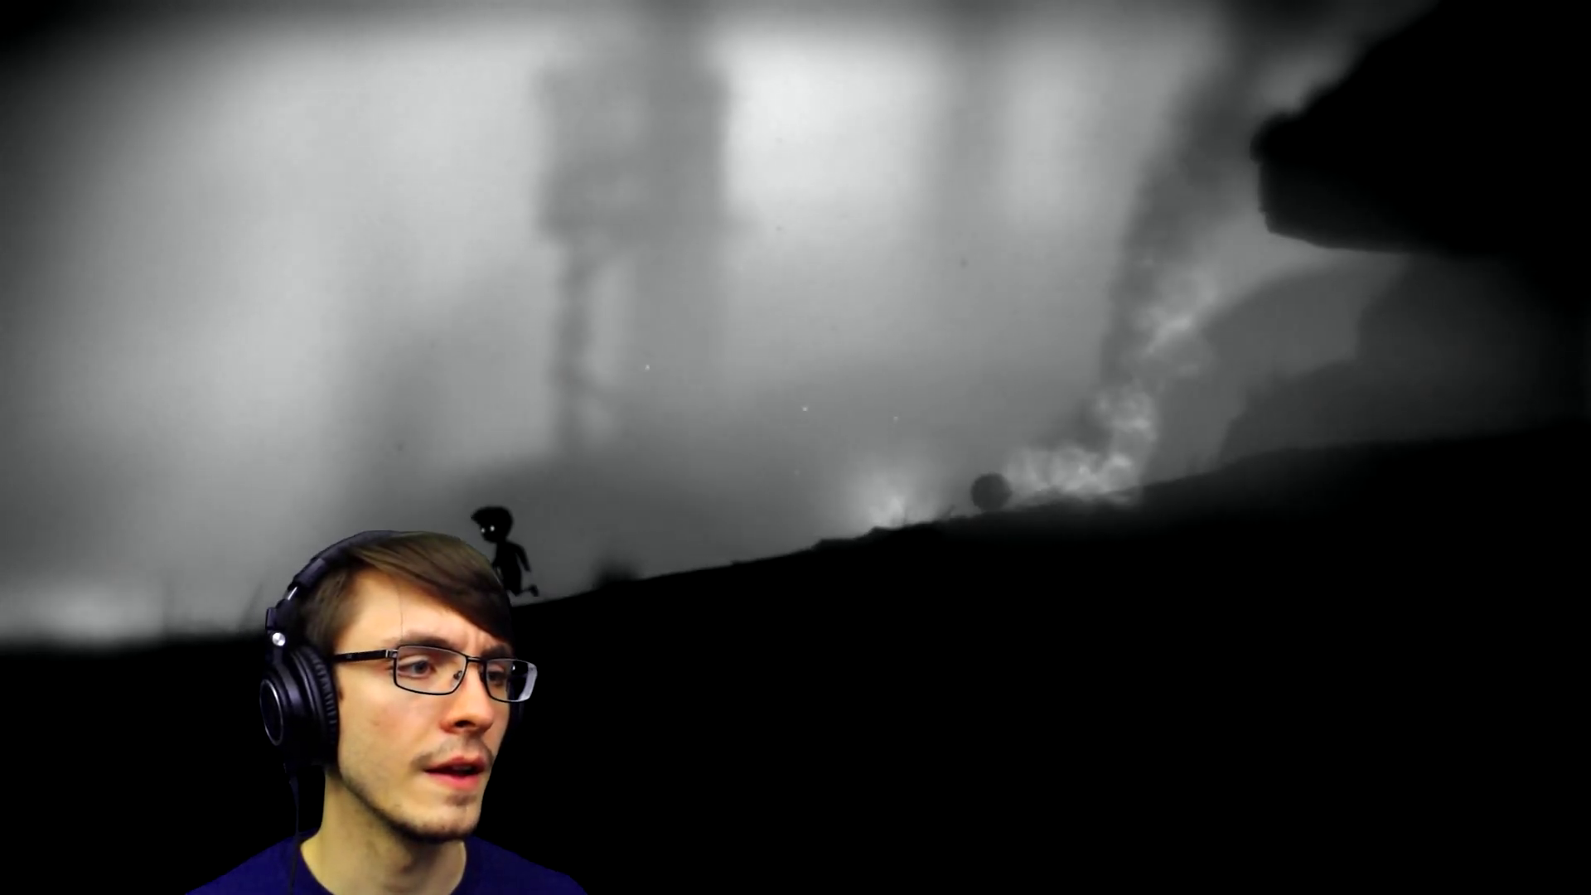
key(Right)
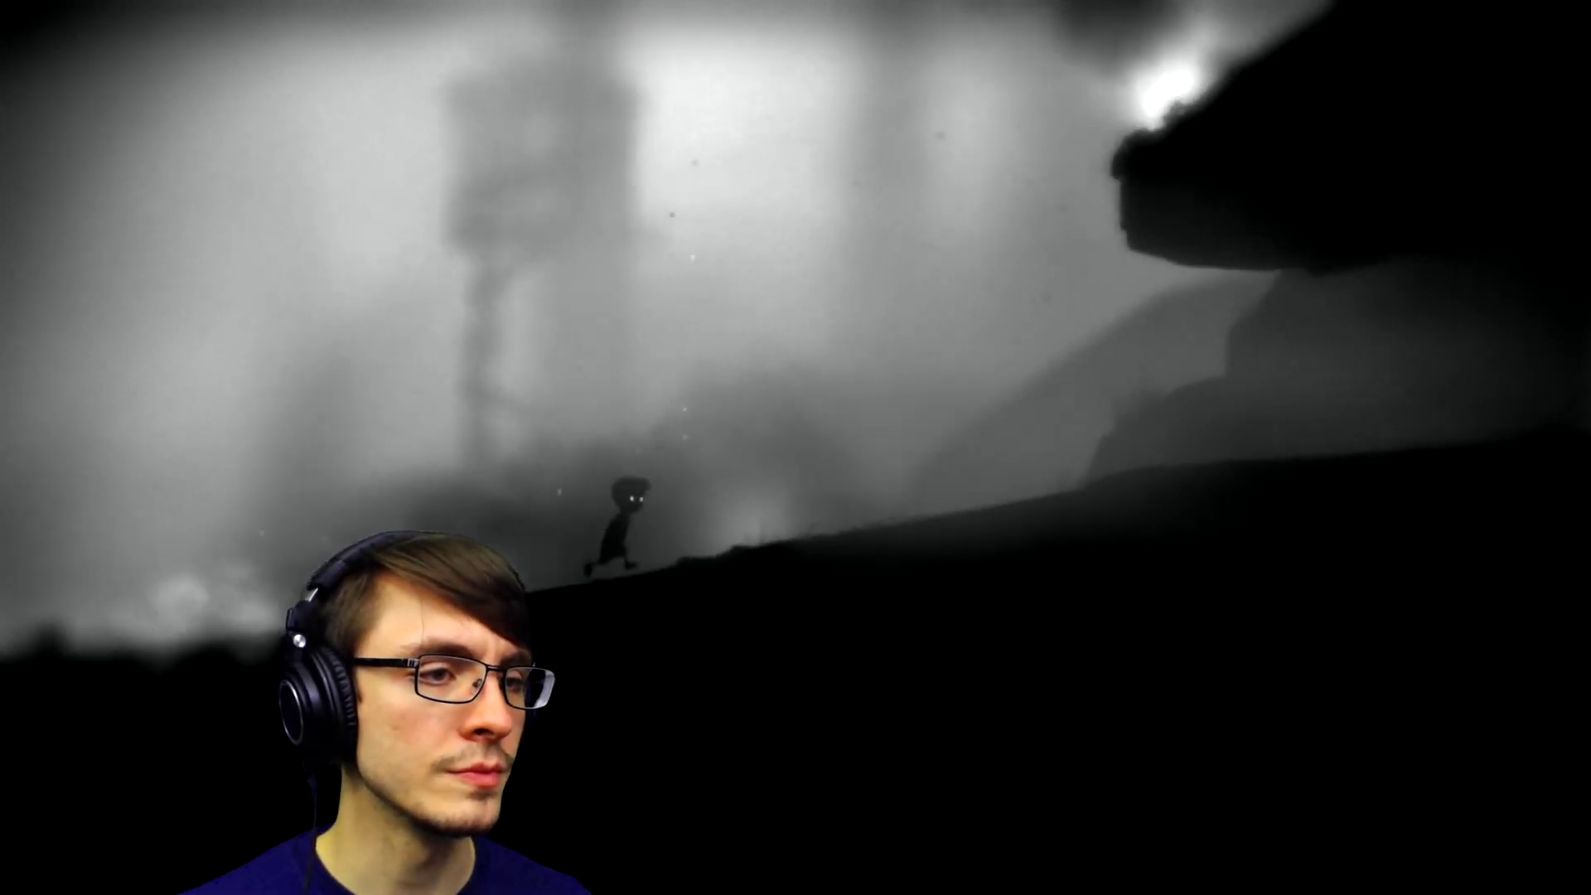
key(Right)
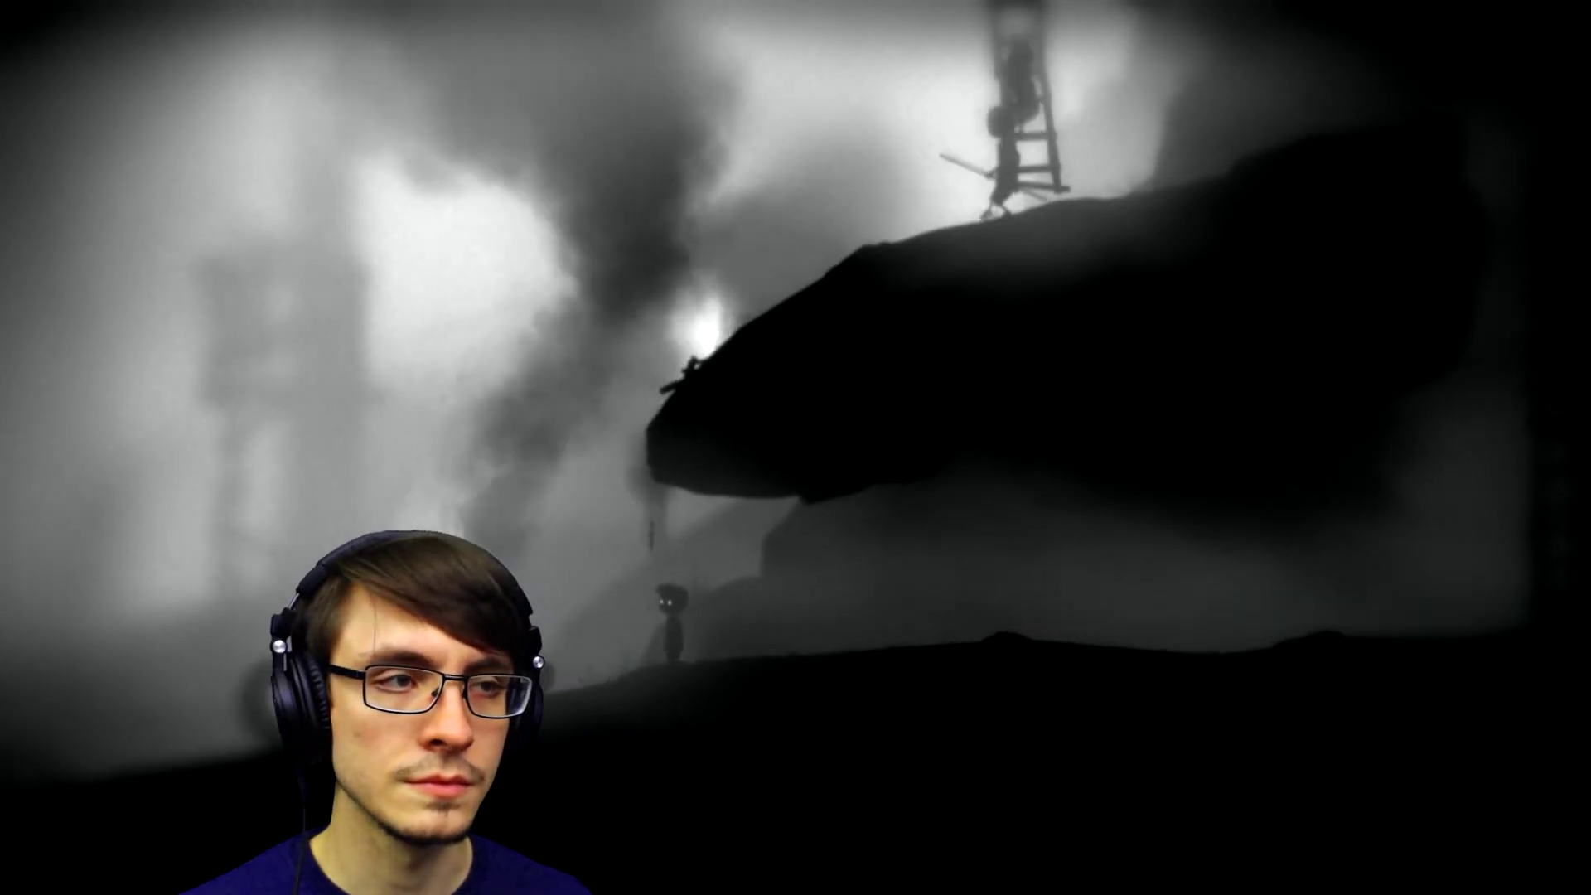
key(Right)
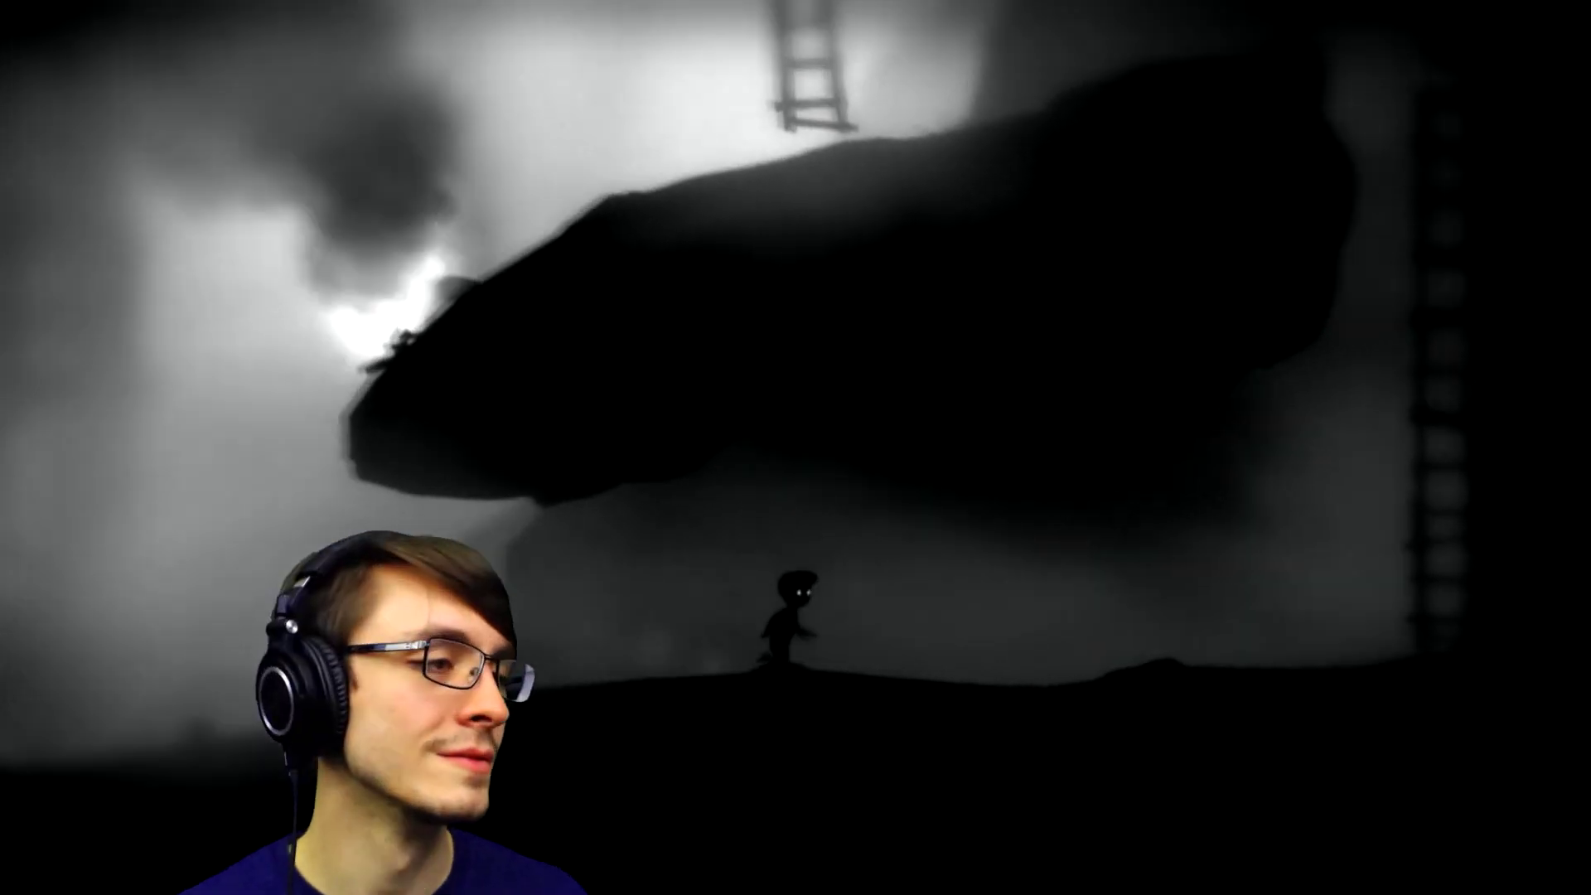
key(Right)
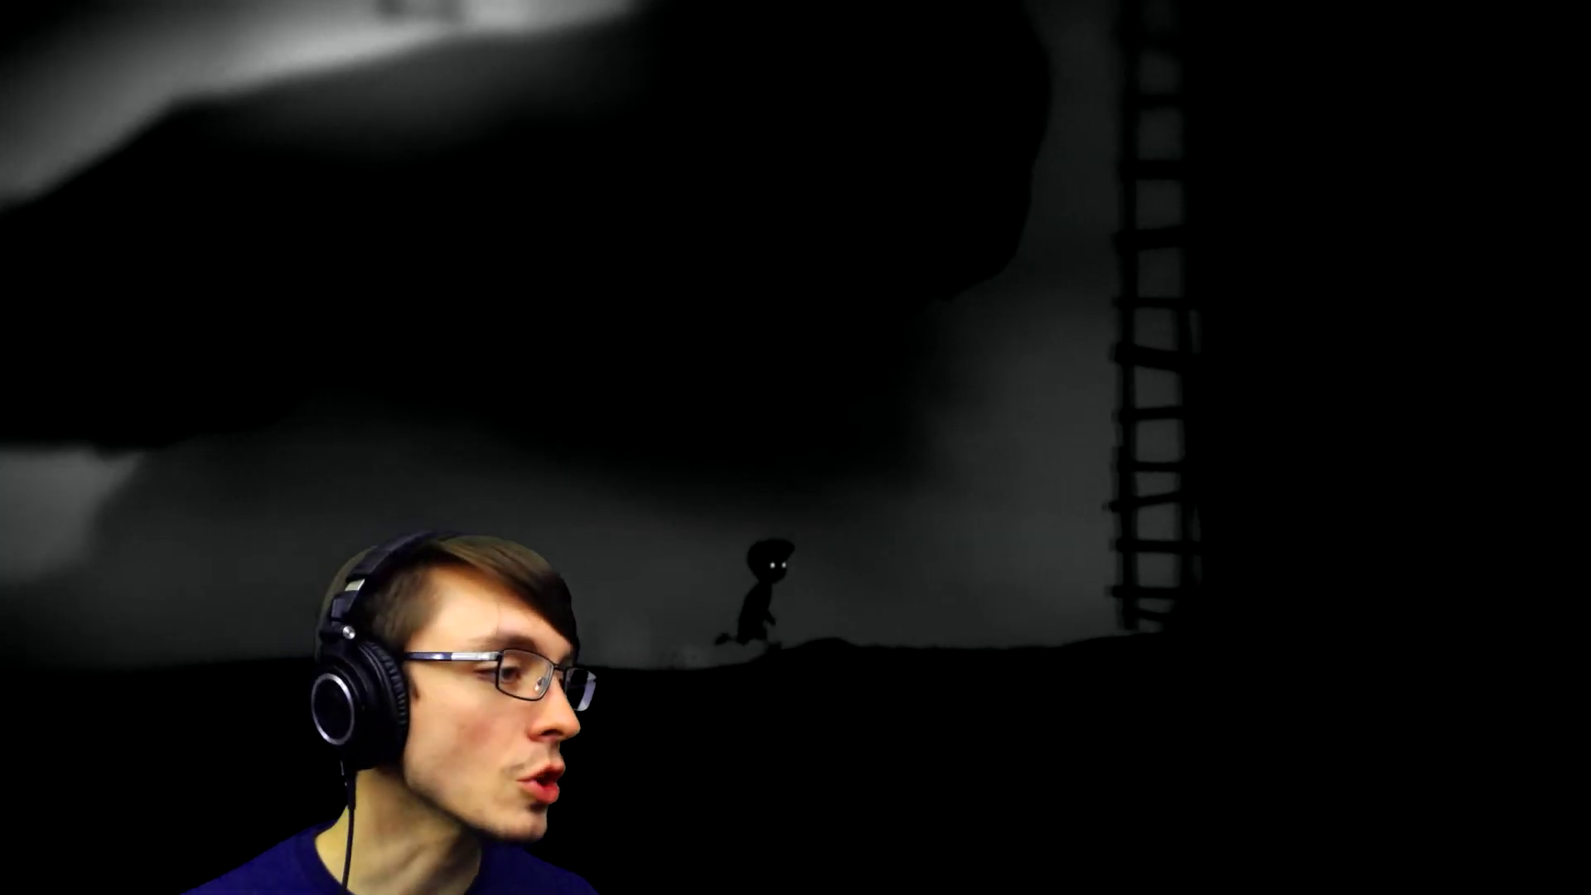
key(Right)
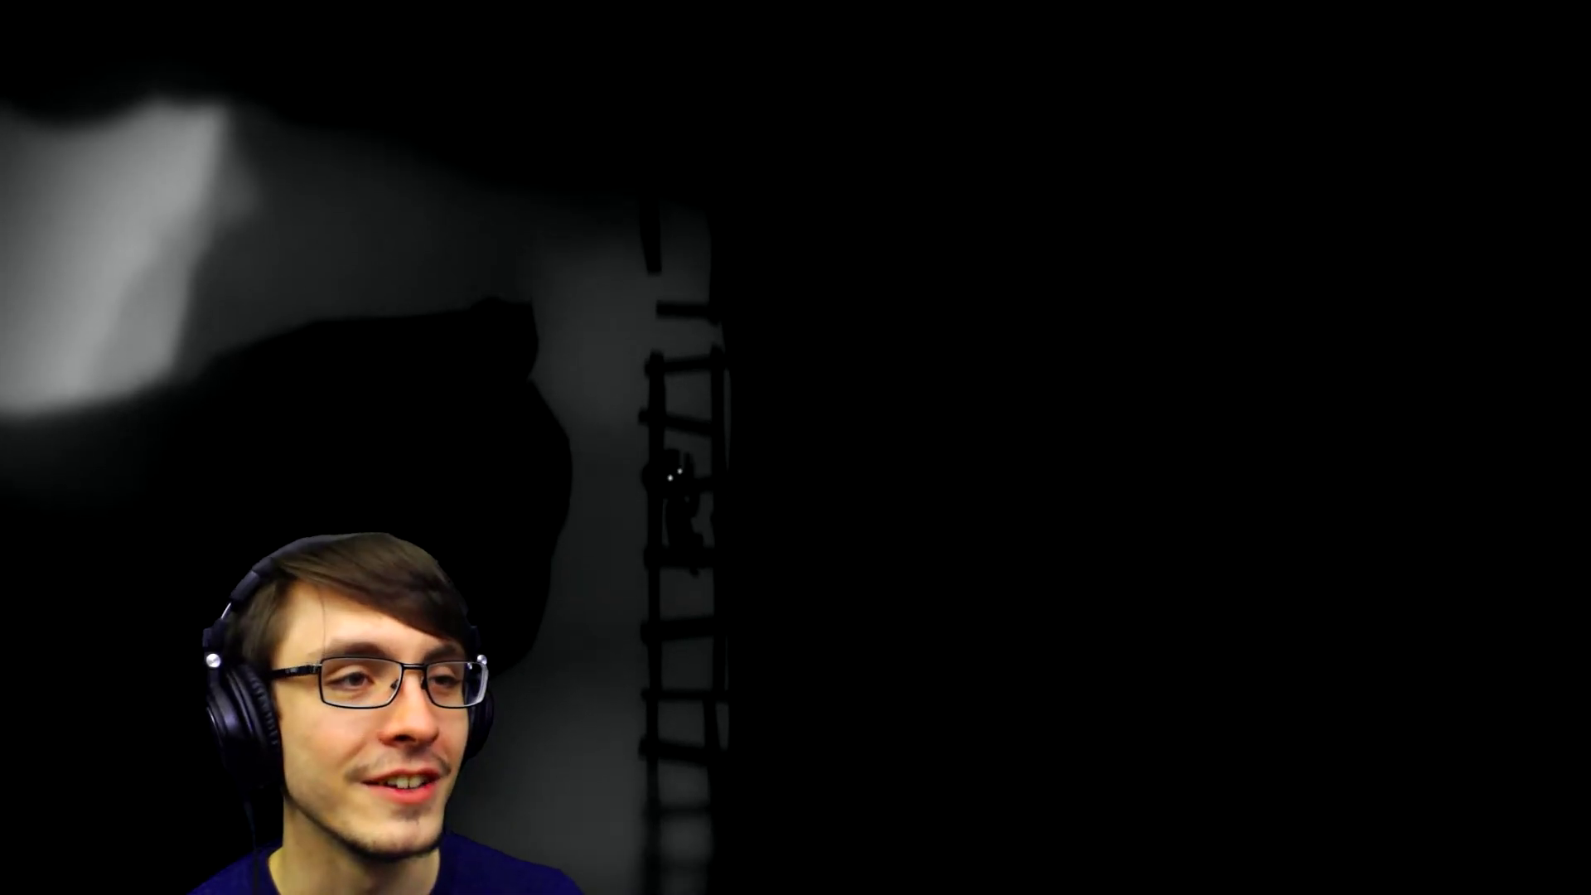
key(Up)
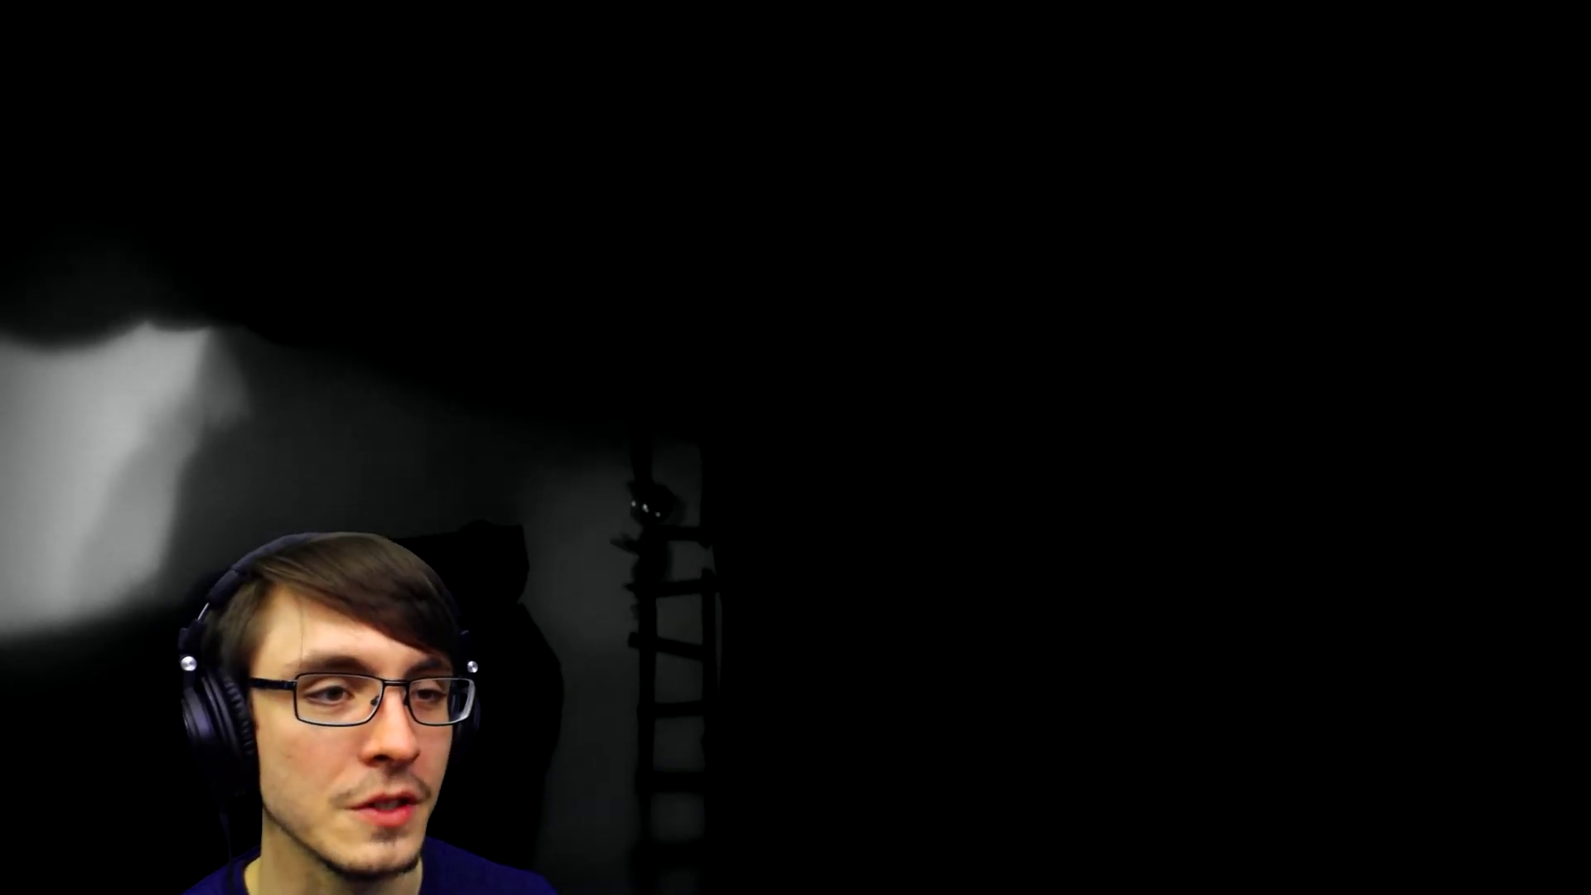
key(Left)
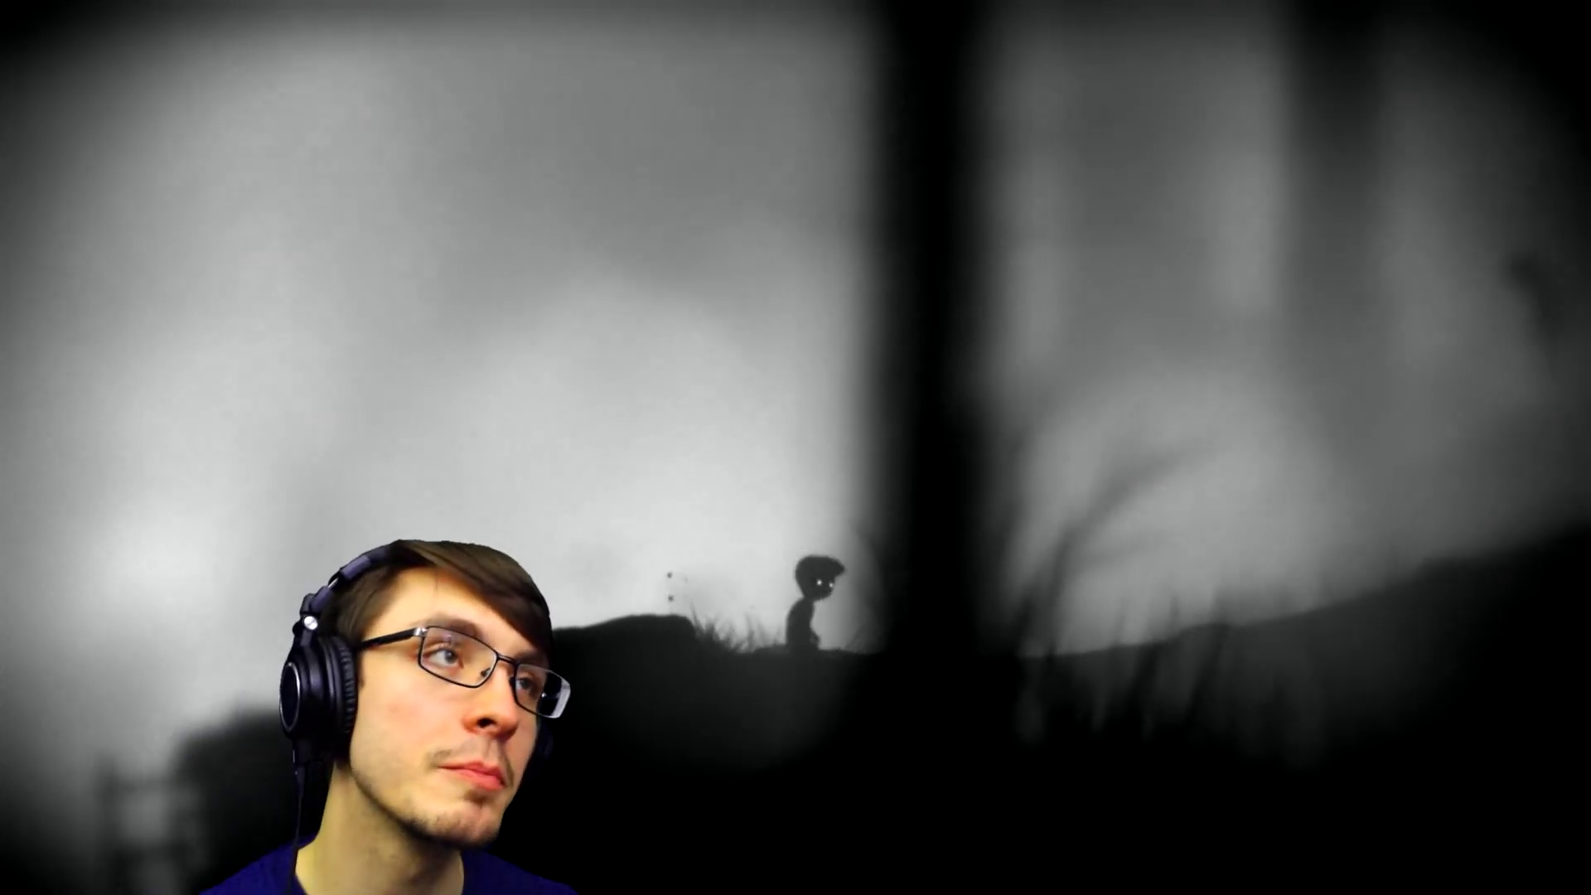
key(Right)
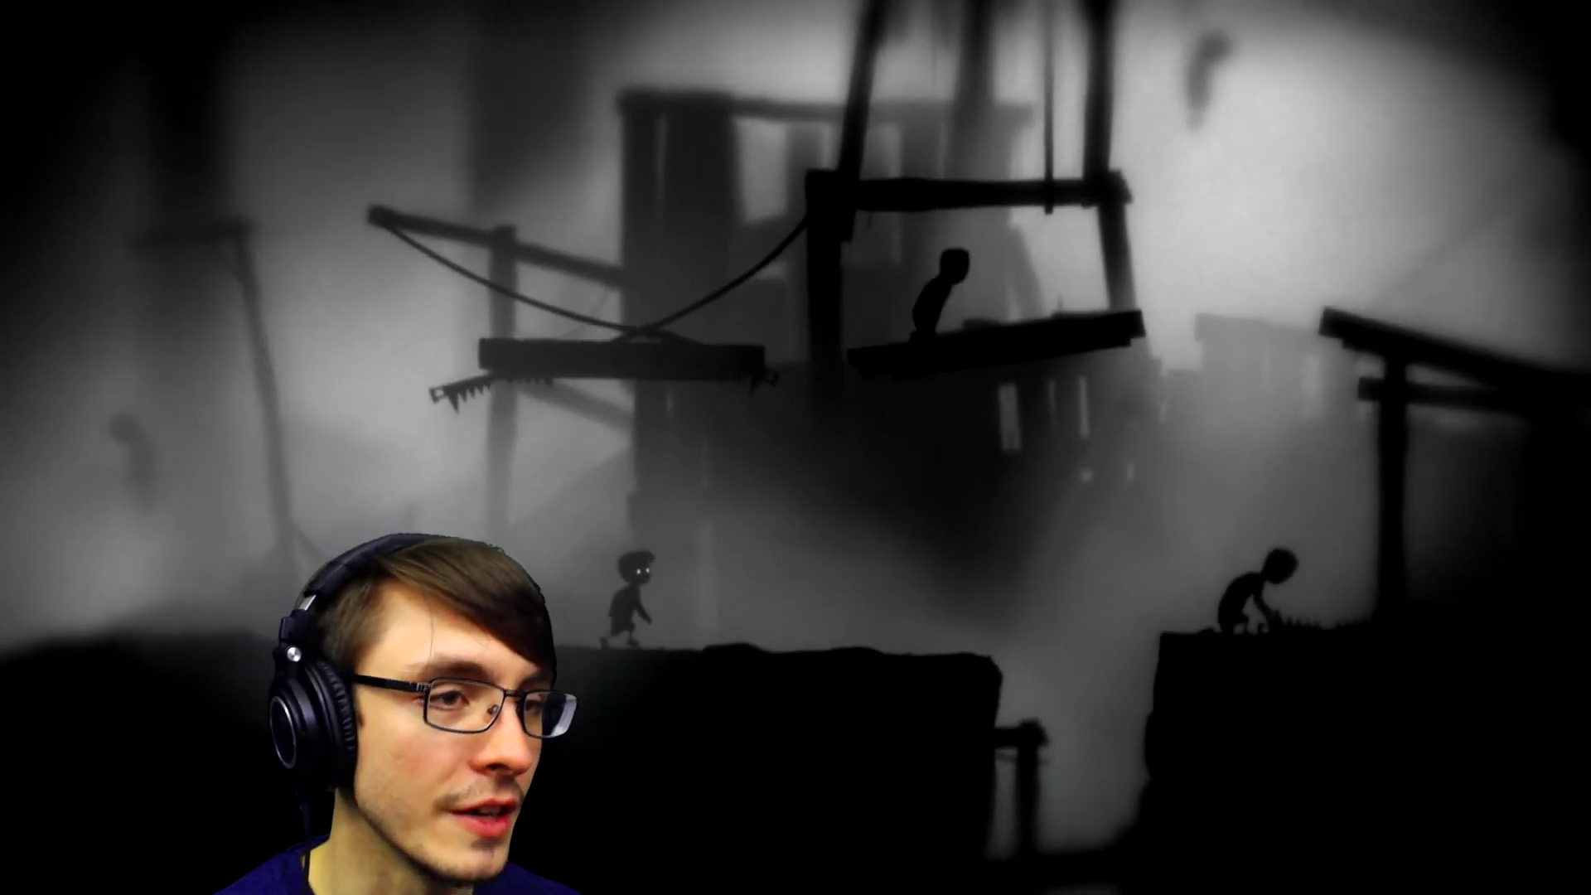
key(Right)
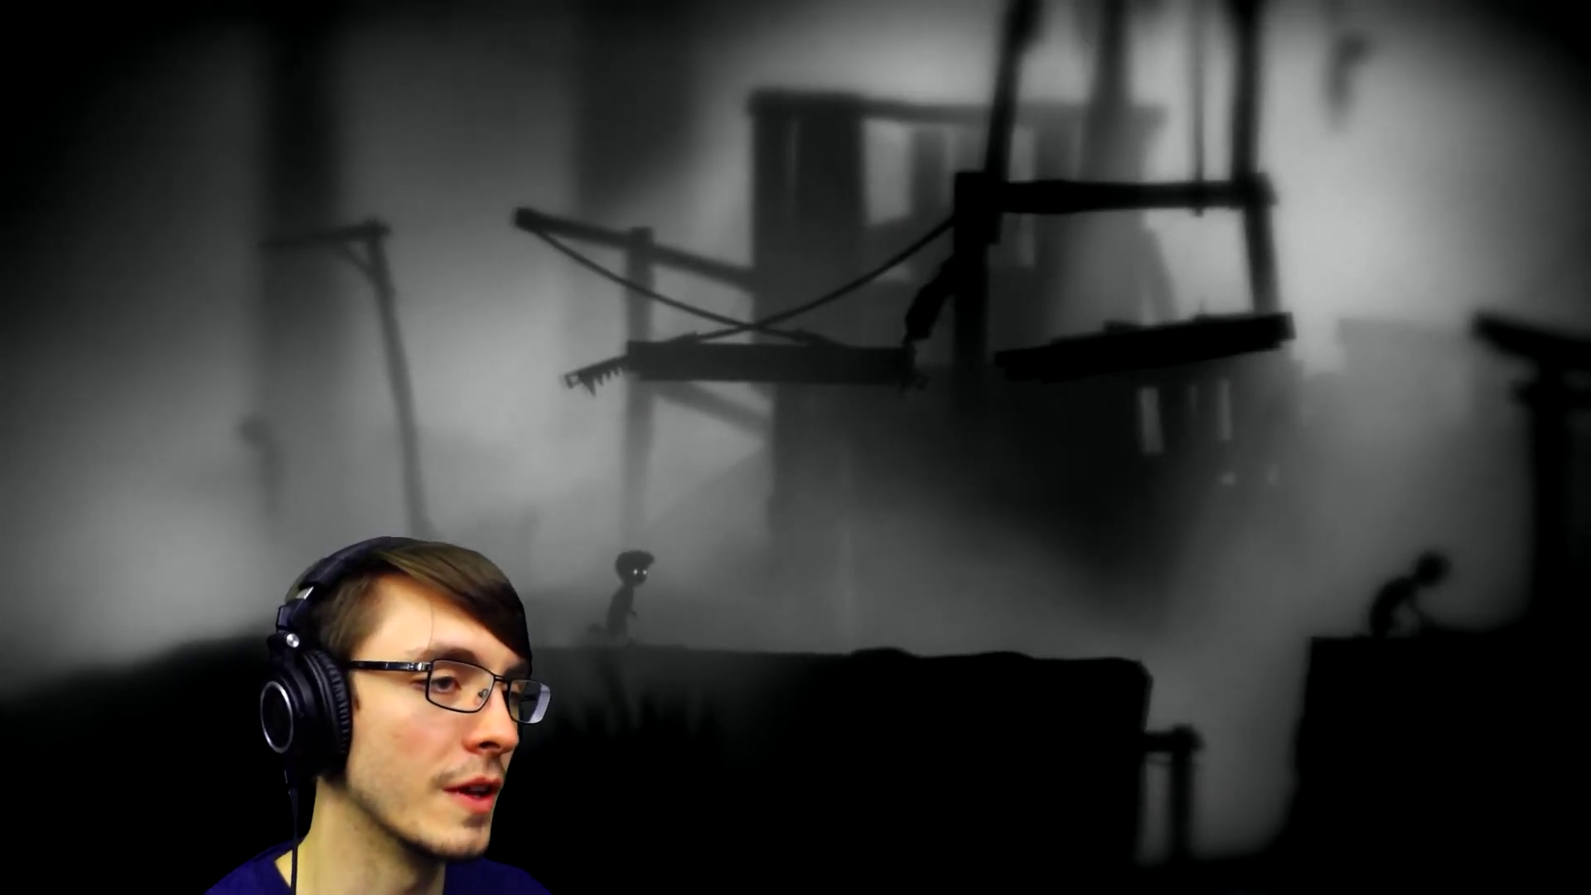
key(Right)
key(Right)
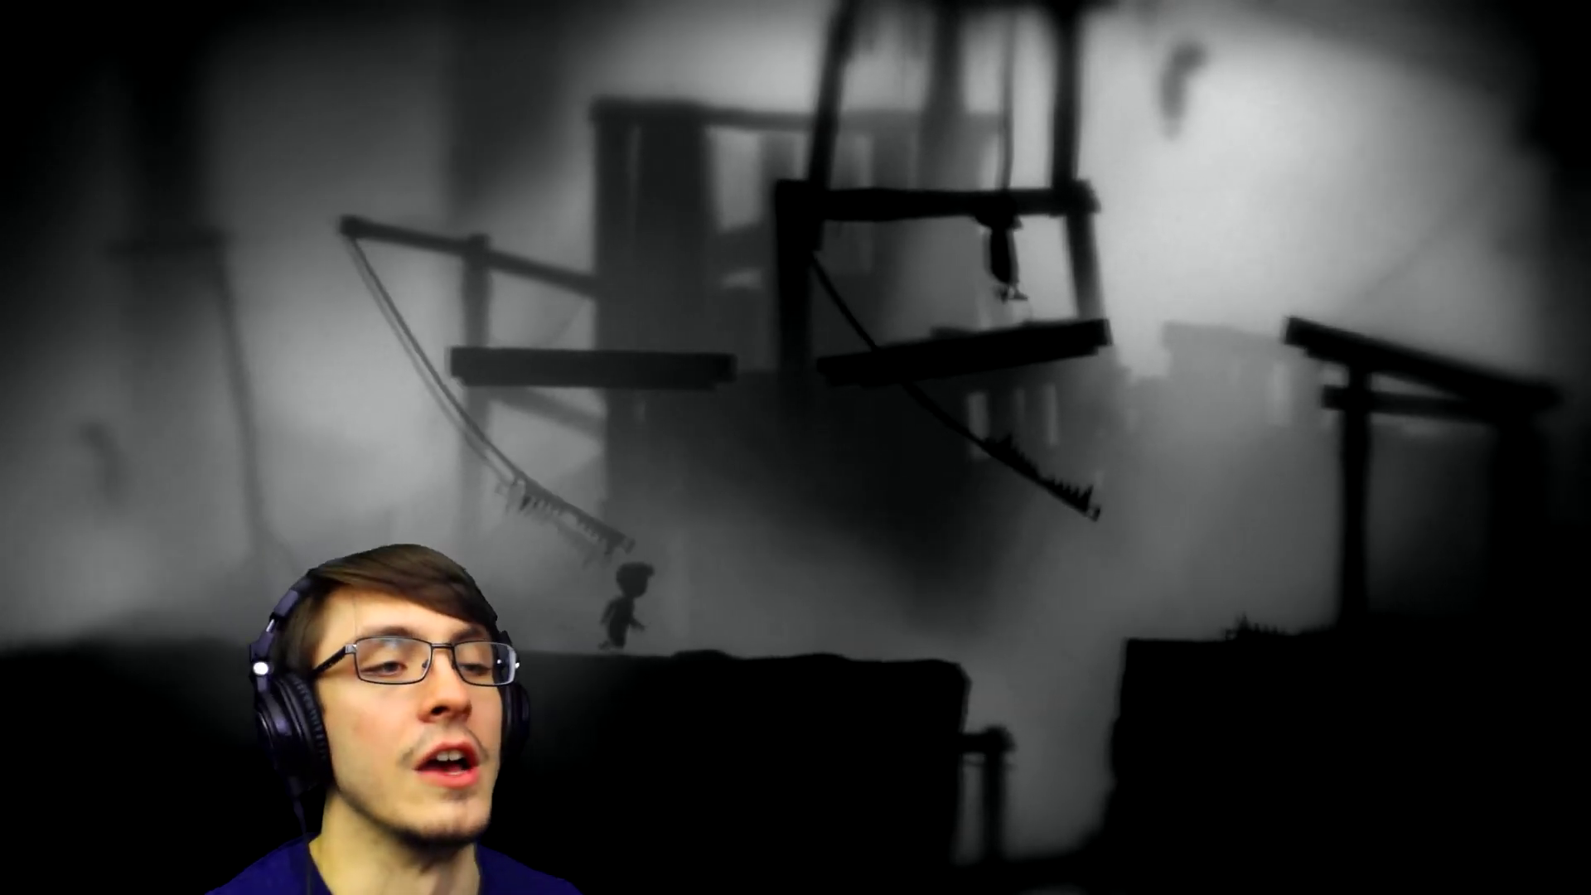
key(Right)
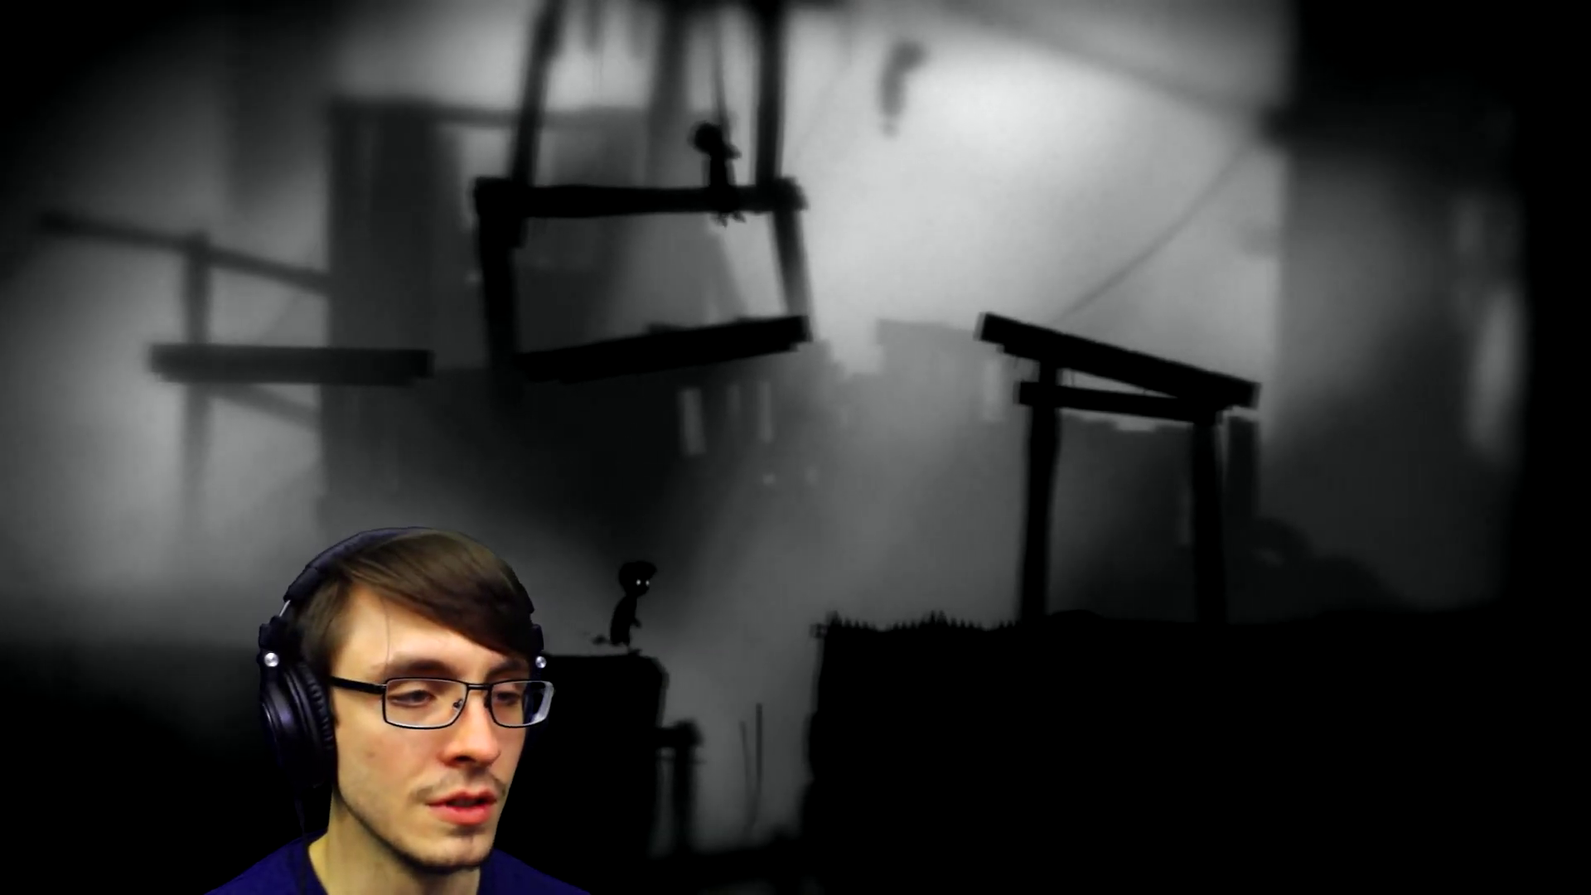
key(Up)
key(Right)
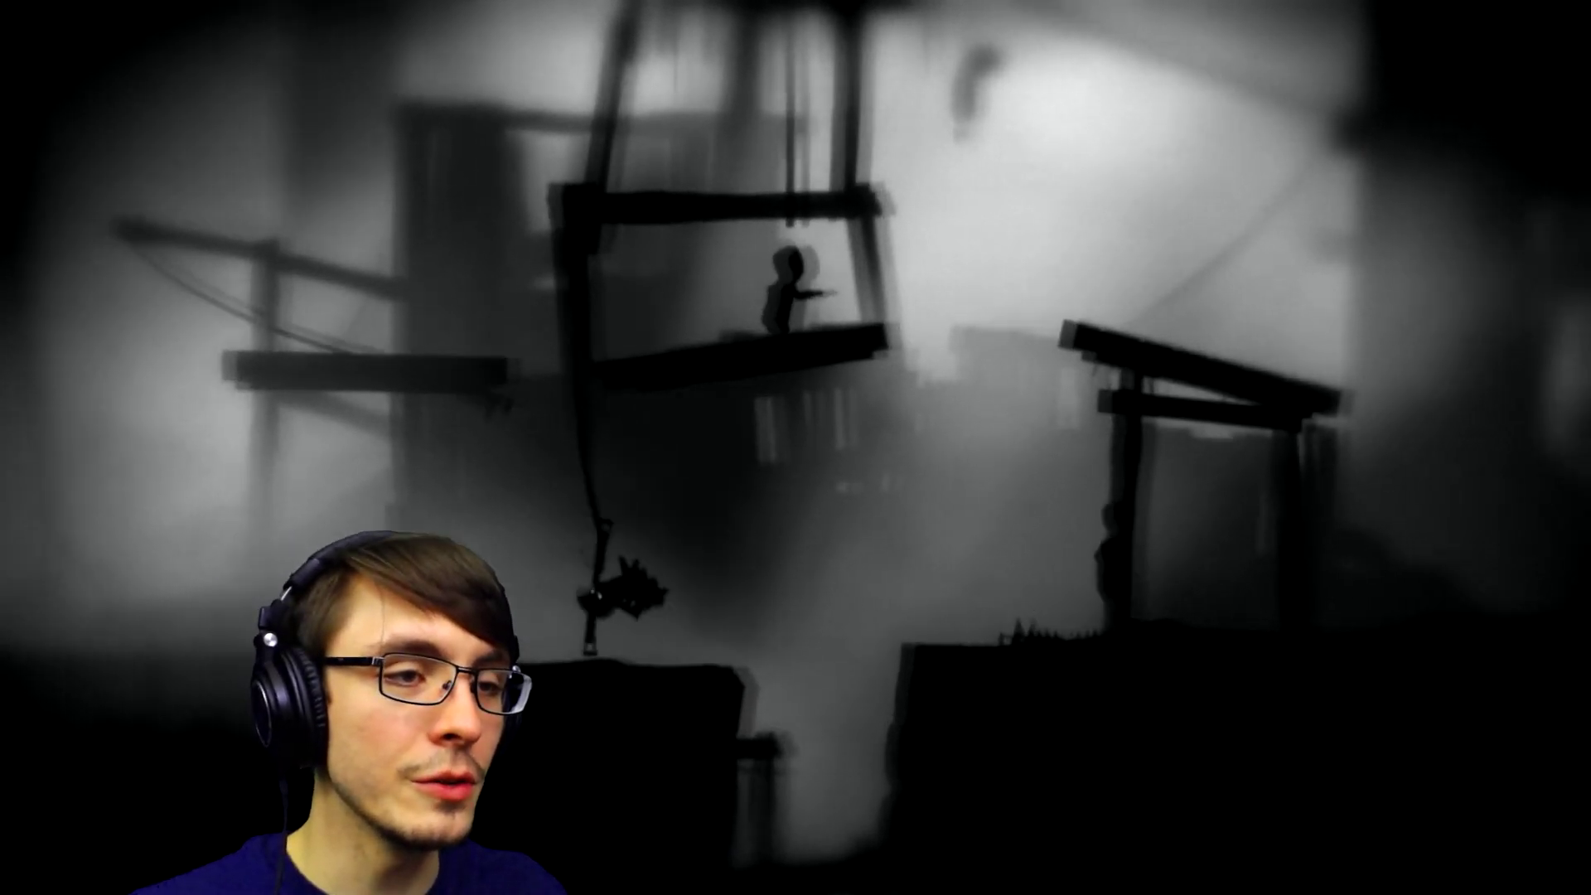
key(Right)
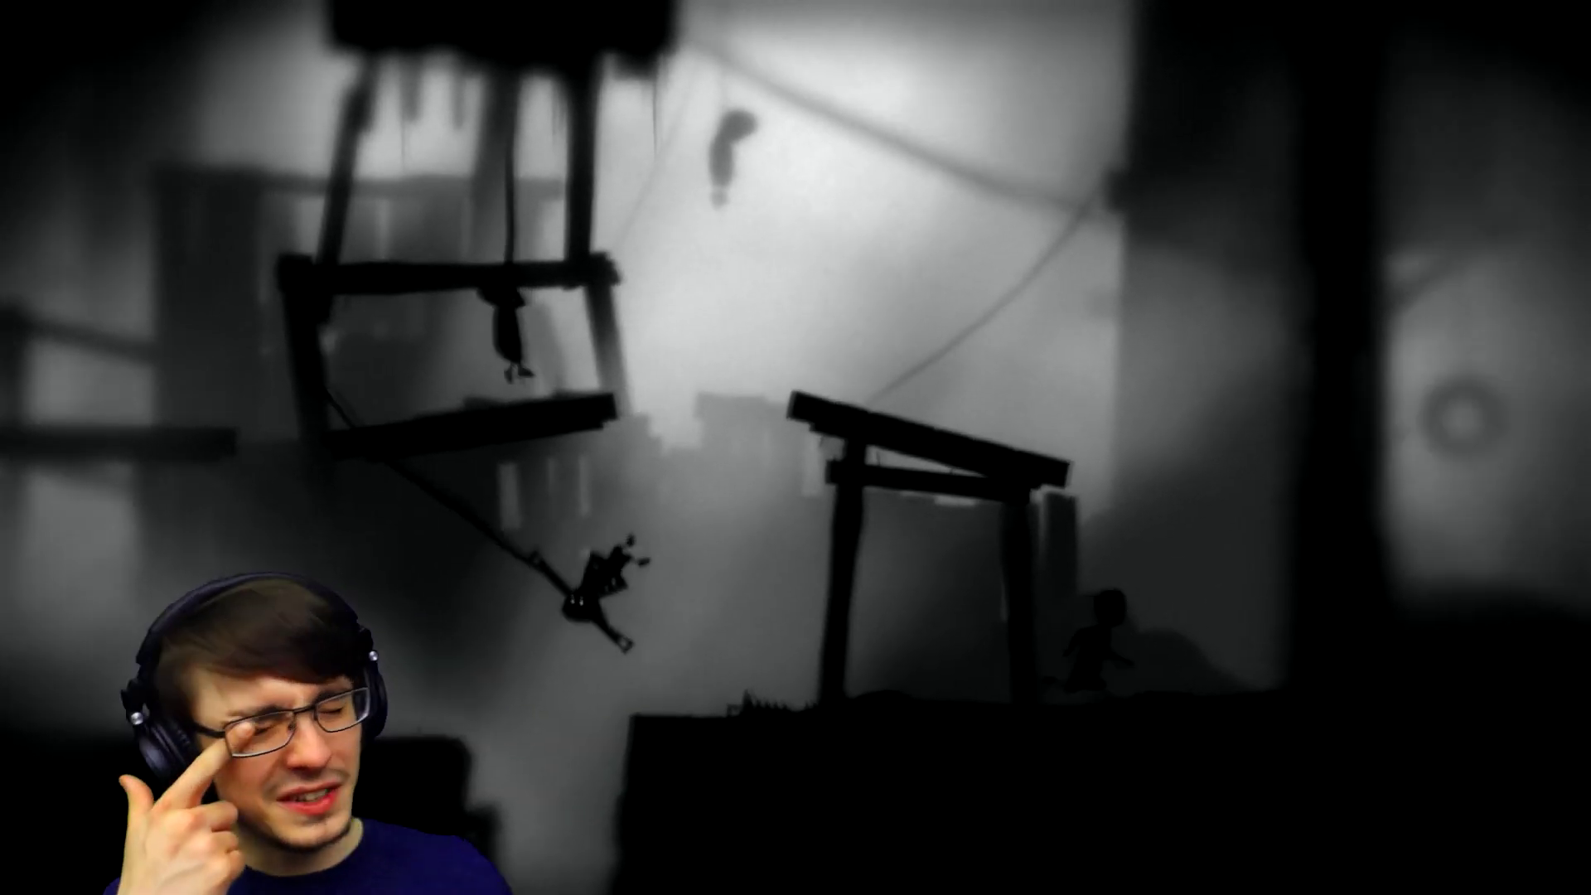